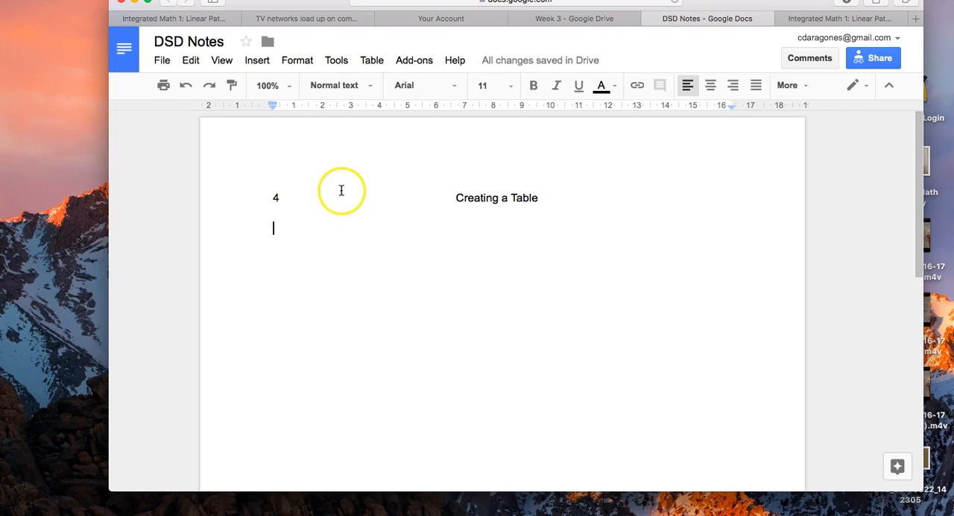
- Add the line "In your graphing notebook!" above the page number and title, with a blank line below it
left_click(295, 152)
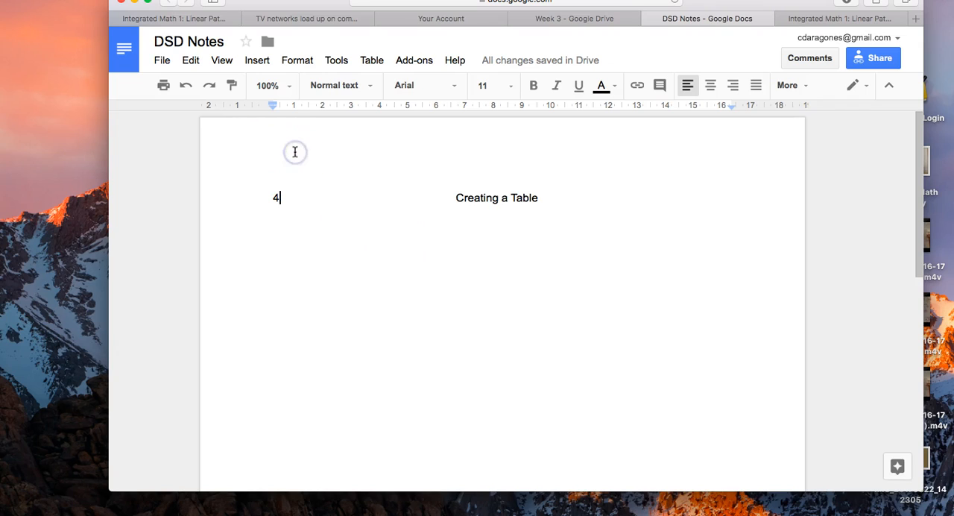
key("Return")
key("Up")
type("In your graphing notbook!")
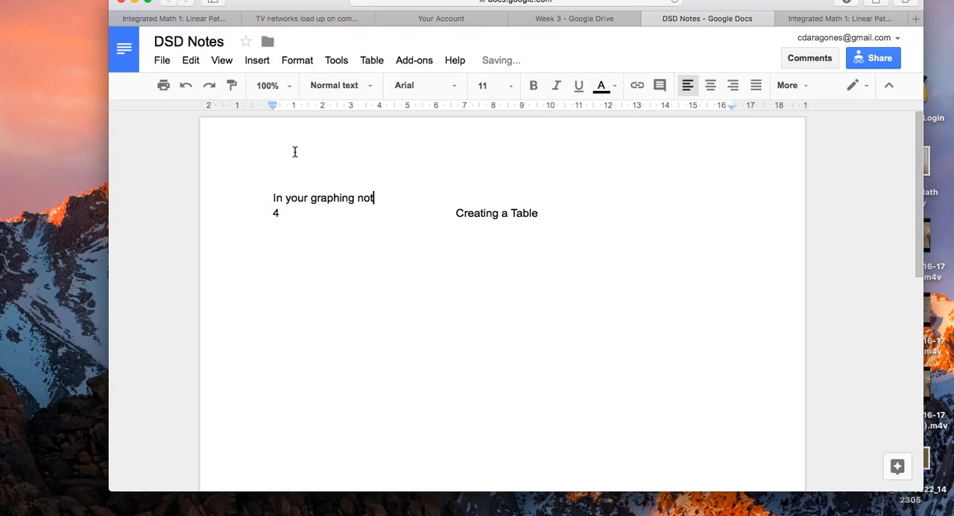
key("Return")
left_click(64, 505)
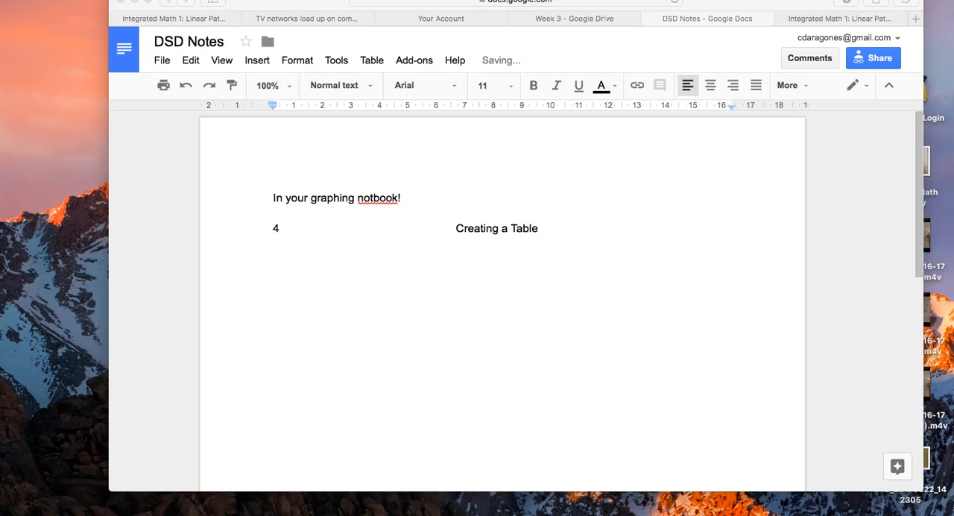
left_click(245, 56)
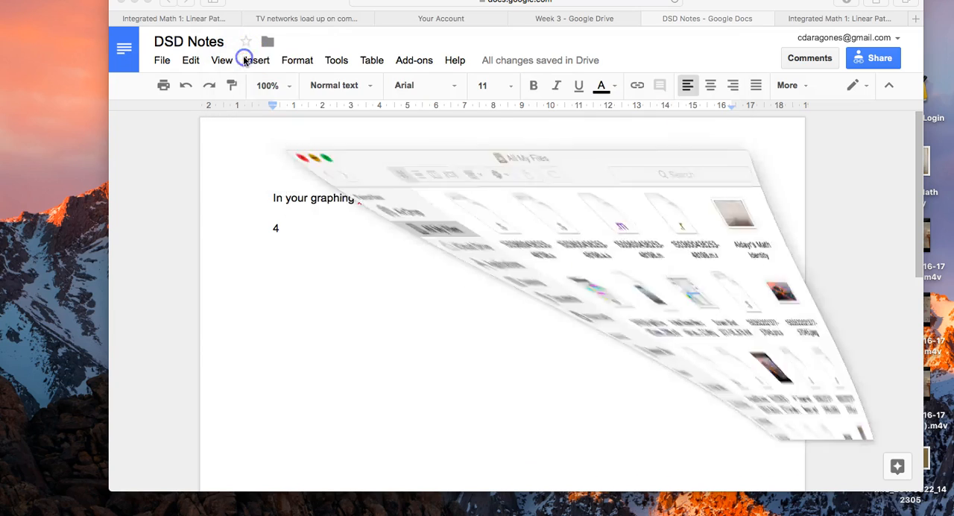
left_click(371, 199)
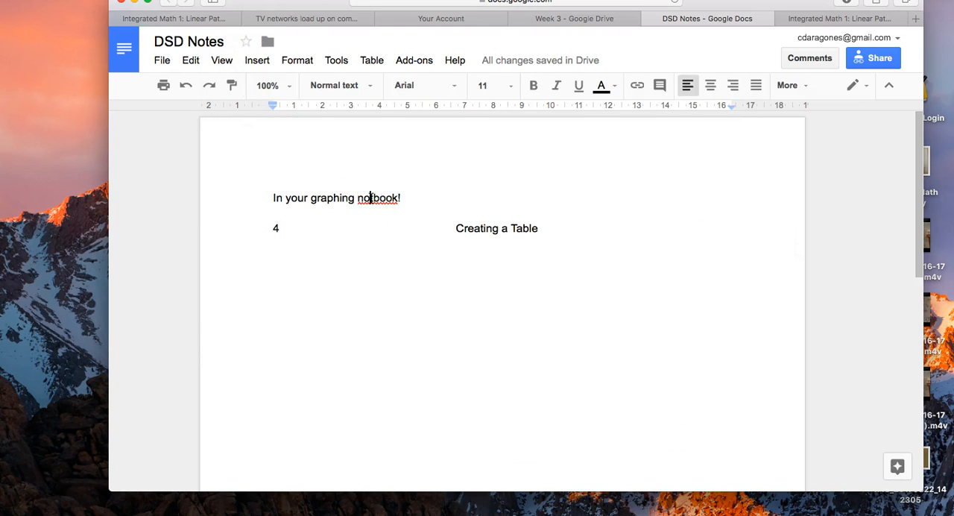
type("e")
- Underline the title "Creating a Table"
left_click_drag(288, 228, 258, 226)
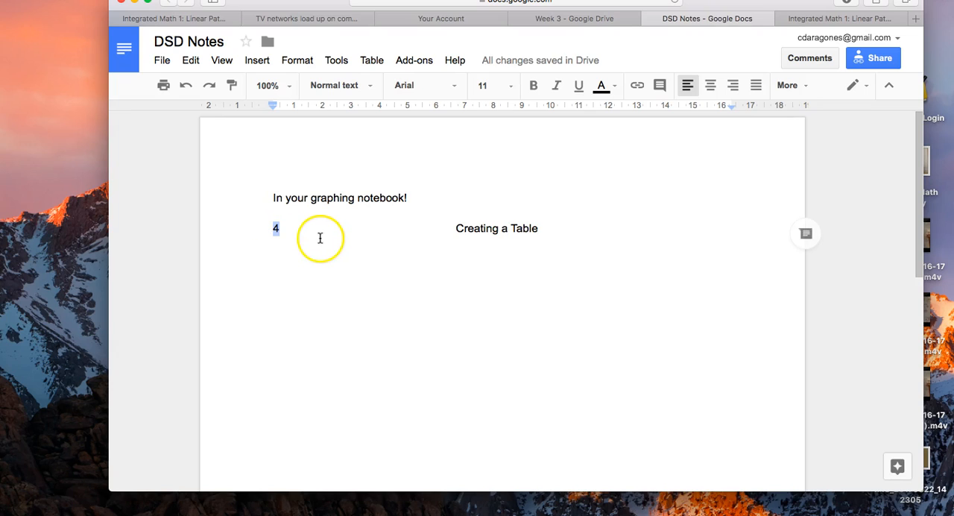
left_click(386, 233)
left_click_drag(453, 229, 548, 234)
key("super+u")
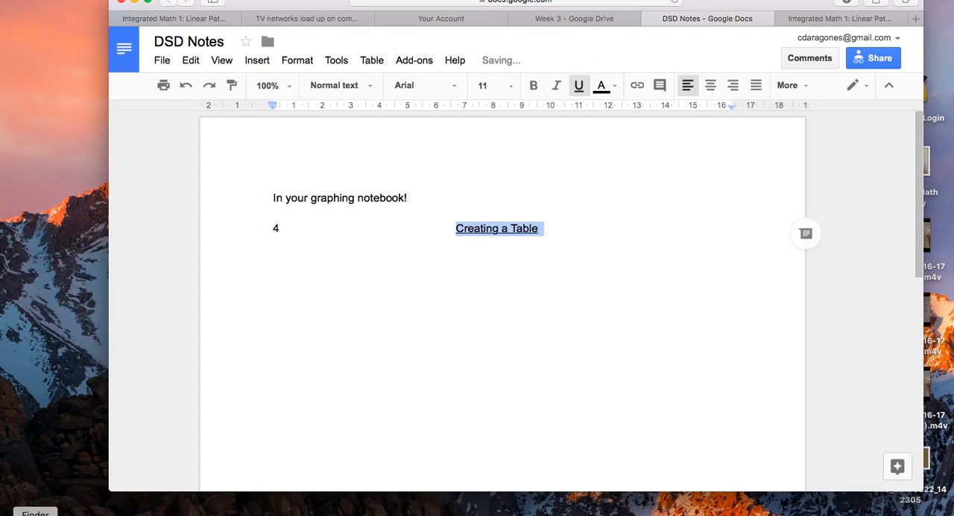
- Add the line "Topic: TV Shows" below the title
left_click(304, 283)
type("Topic: ")
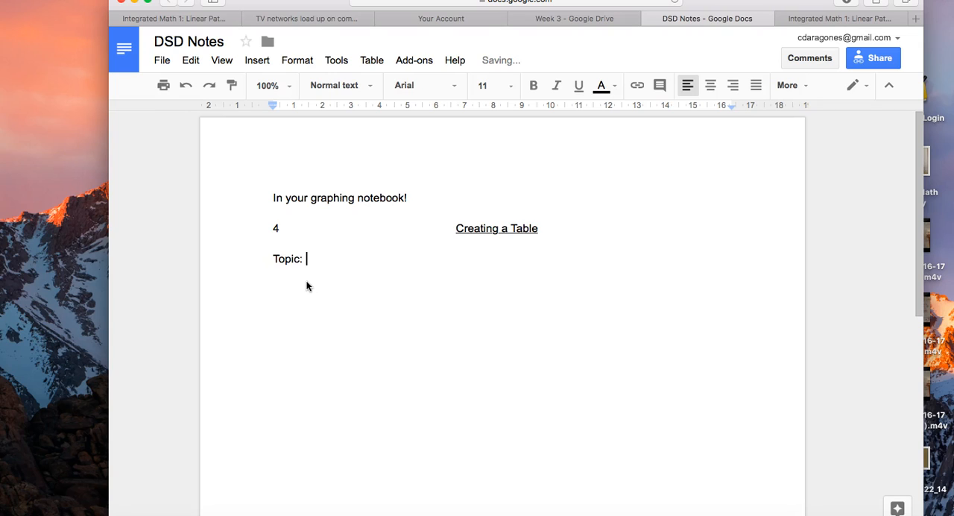
type("TV Shows")
key("Return")
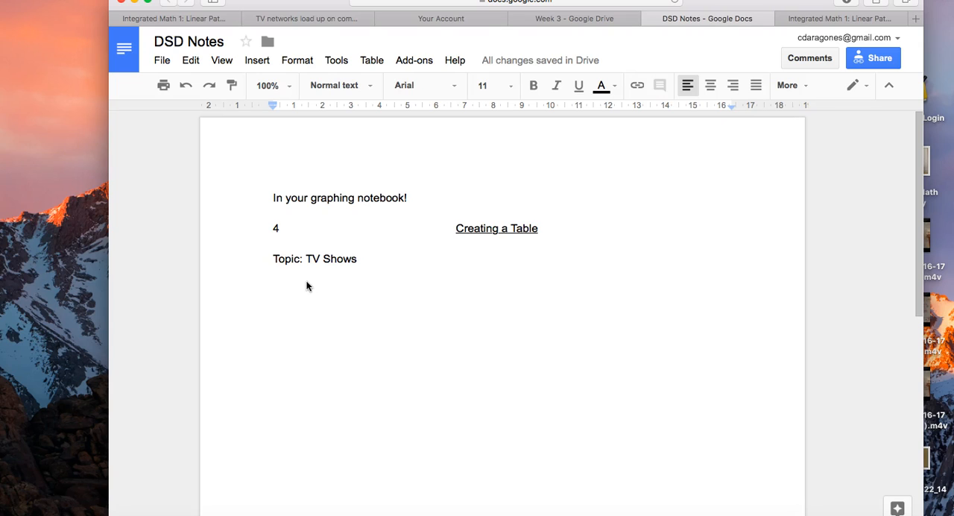
- Add the line "Data: # of minutes of advertising per hour on TV" under the topic
type("Data: ")
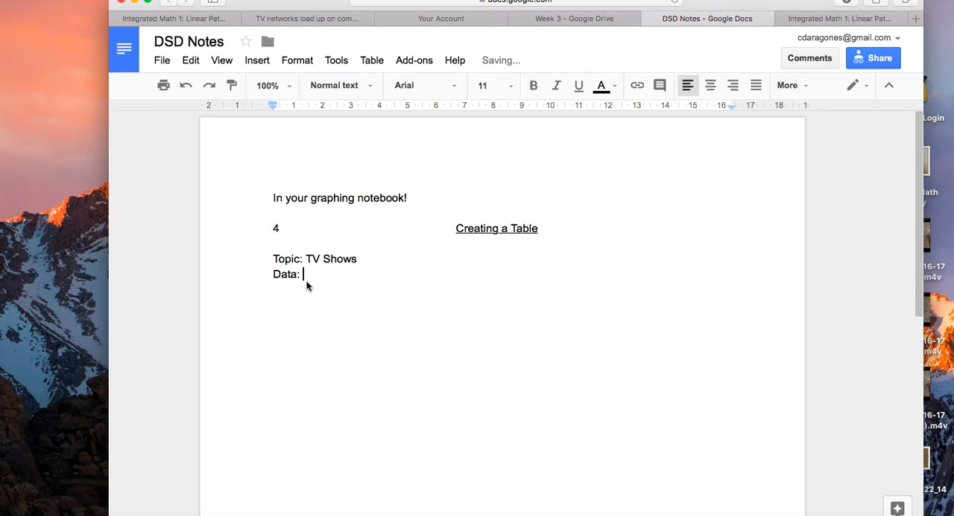
type("# of minutes of advertisin")
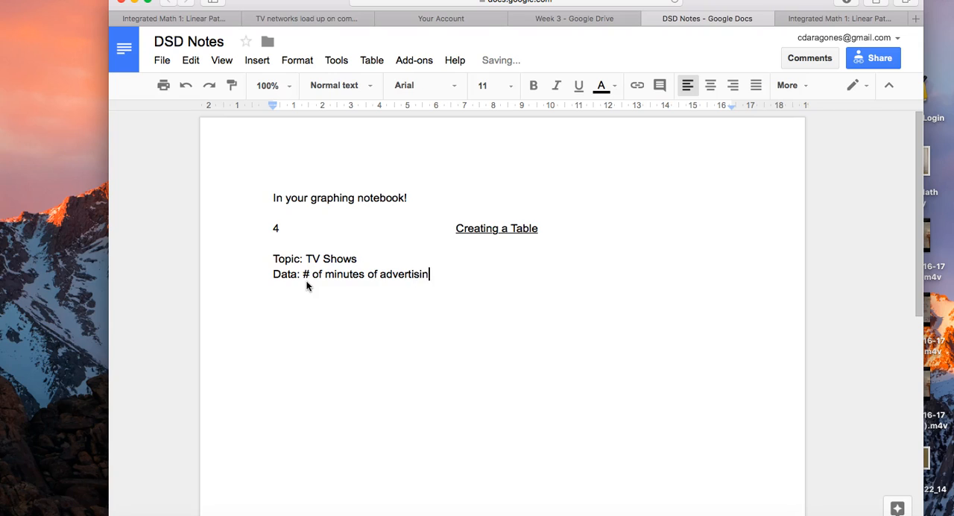
type("g per hour")
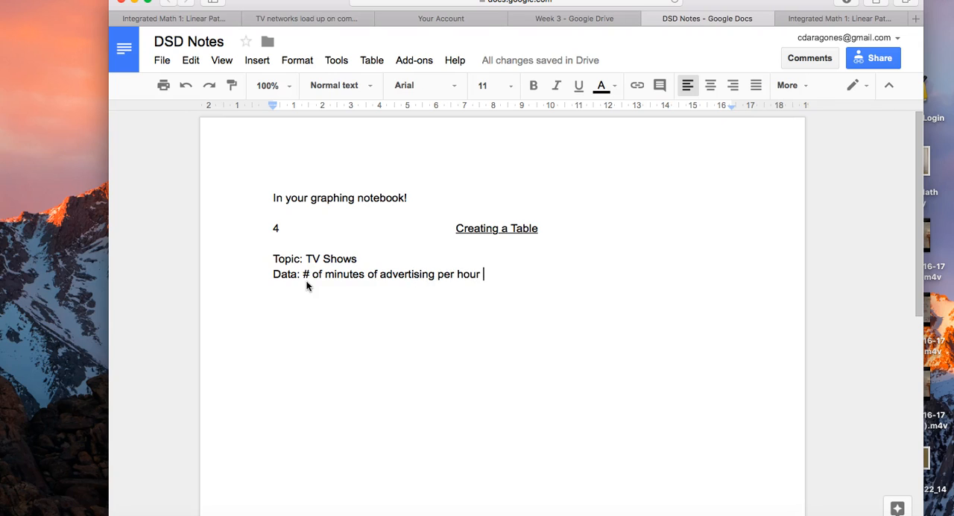
scroll(301, 386, "down", 1)
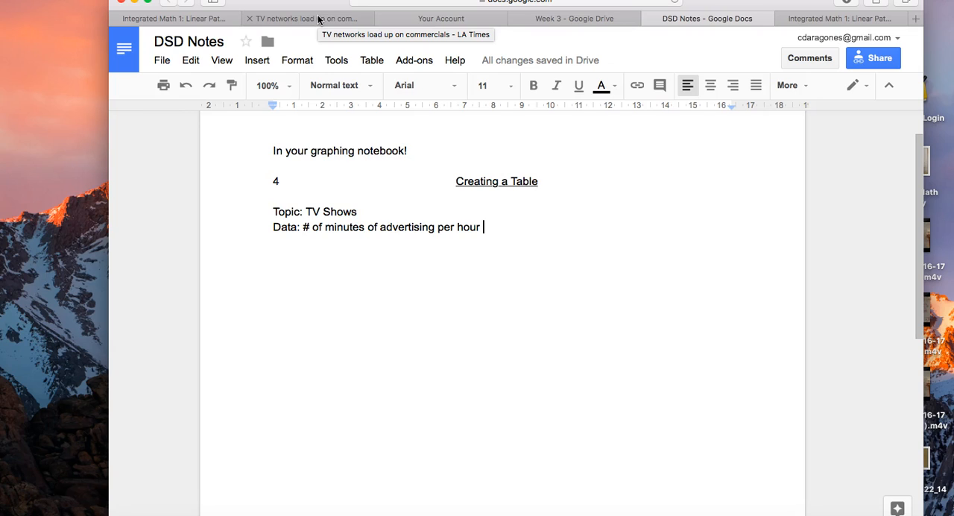
type("on TV")
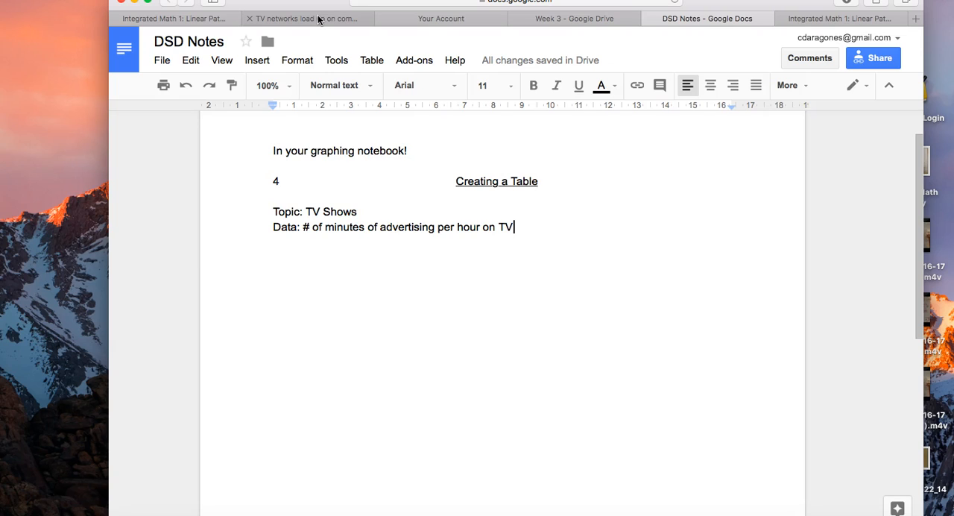
- Insert a table with six columns and two rows below the data line
left_click(261, 61)
mouse_move(304, 192)
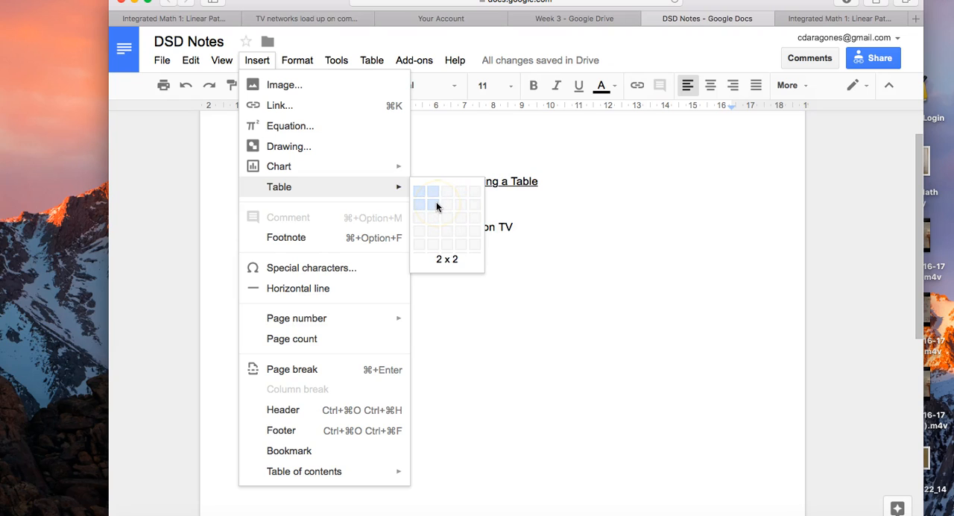
left_click(489, 204)
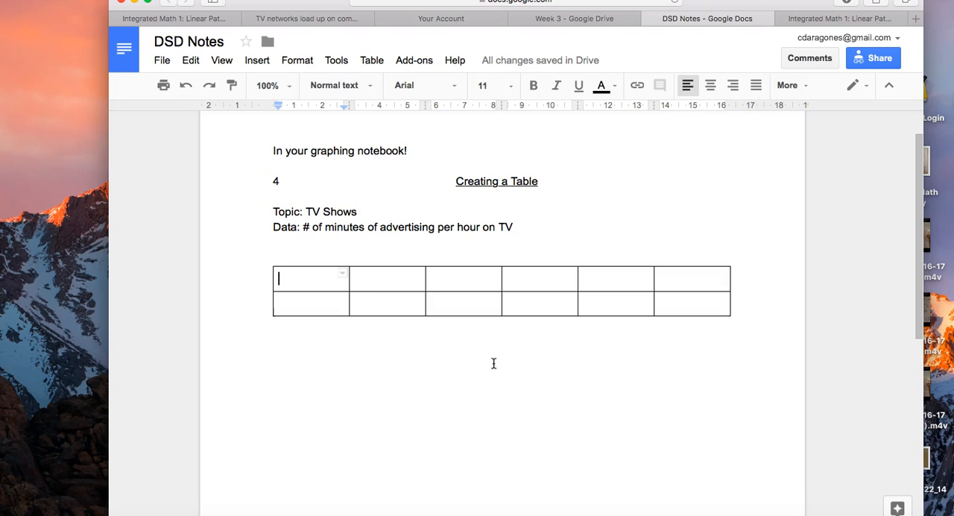
- Label the first cell of the table's top row "Input (year)"
left_click_drag(284, 275, 333, 321)
left_click(330, 288)
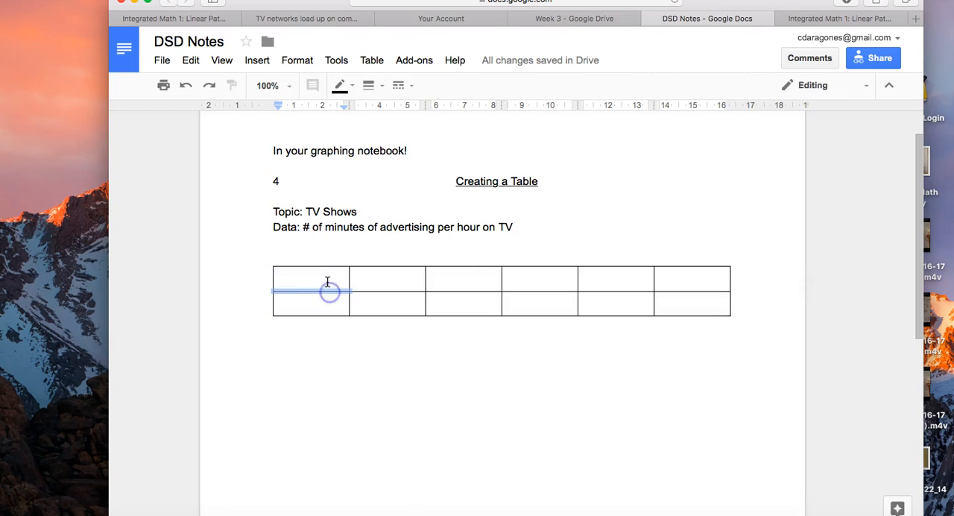
type("Input")
left_click(278, 274)
left_click(317, 283)
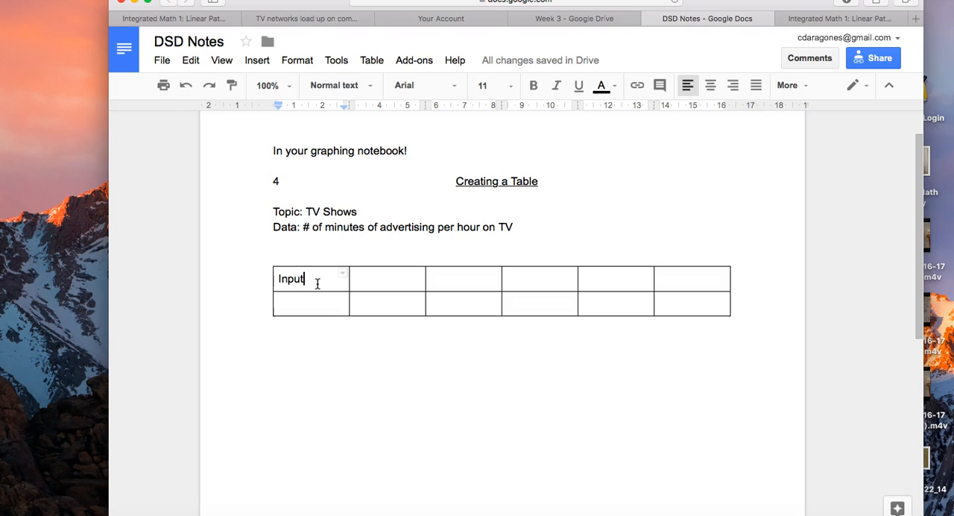
type("(year)")
- Enter 2009 as the first year in the input row
key("Tab")
type("2001")
key("BackSpace")
type("9")
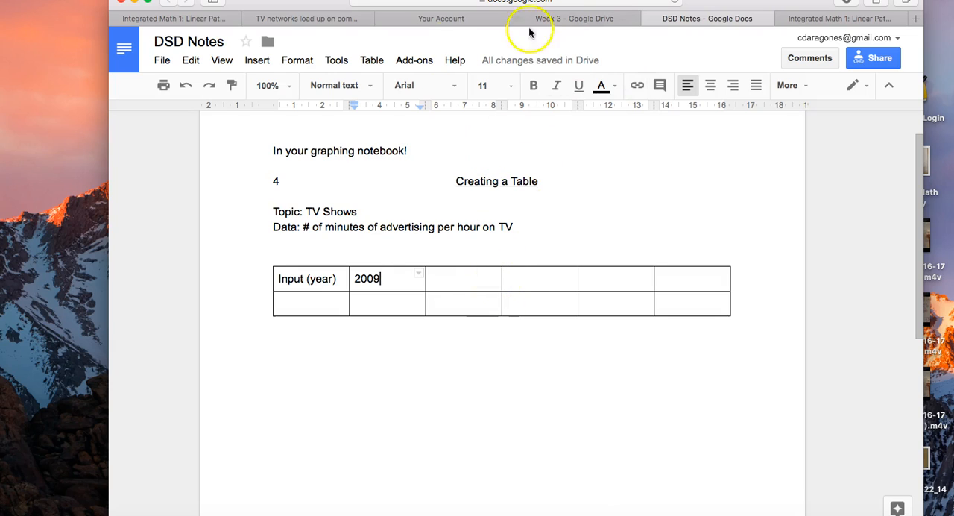
- Check the Los Angeles Times article, then fill the rest of the input row with the years 2010, 2011, 2012 and 2013
left_click(308, 18)
scroll(335, 249, "up", 5)
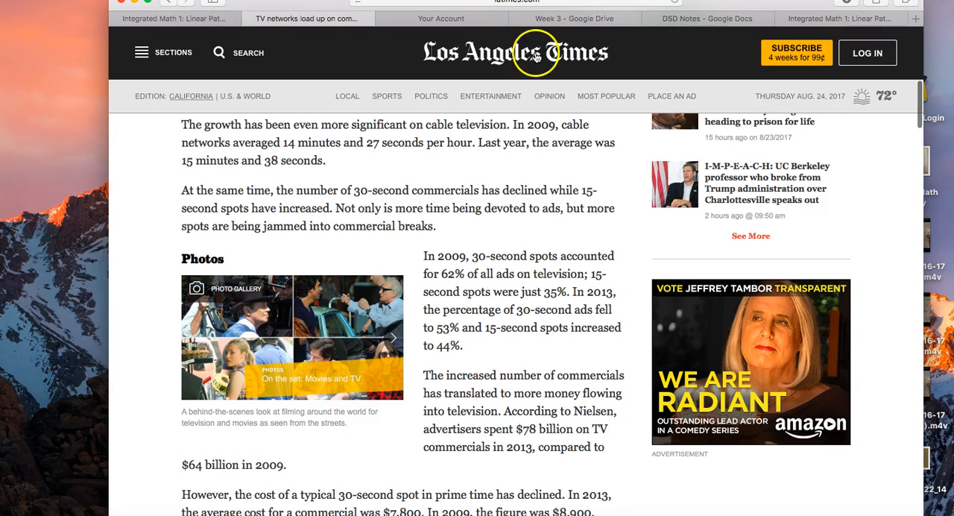
left_click(712, 18)
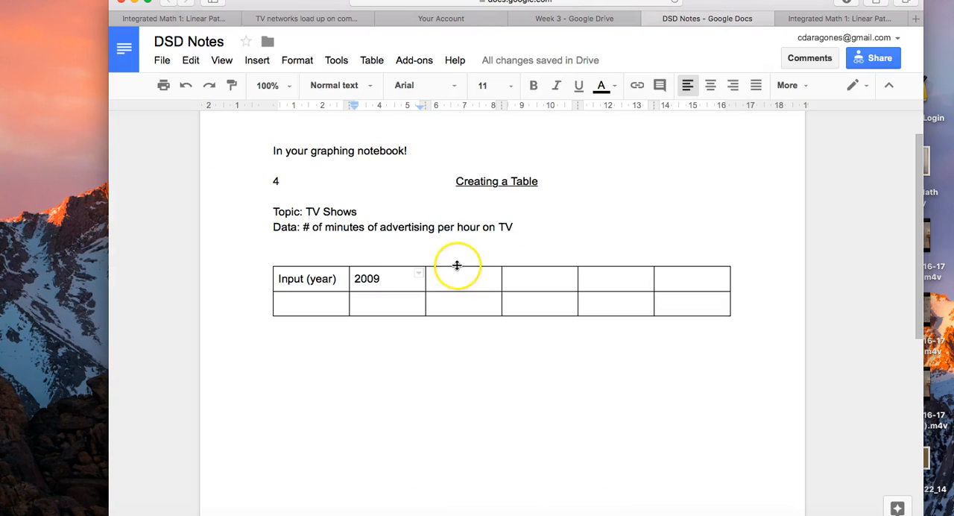
key("Tab")
type("2010")
key("Tab")
type("2011")
key("Tab")
type("2012")
key("Tab")
type("2")
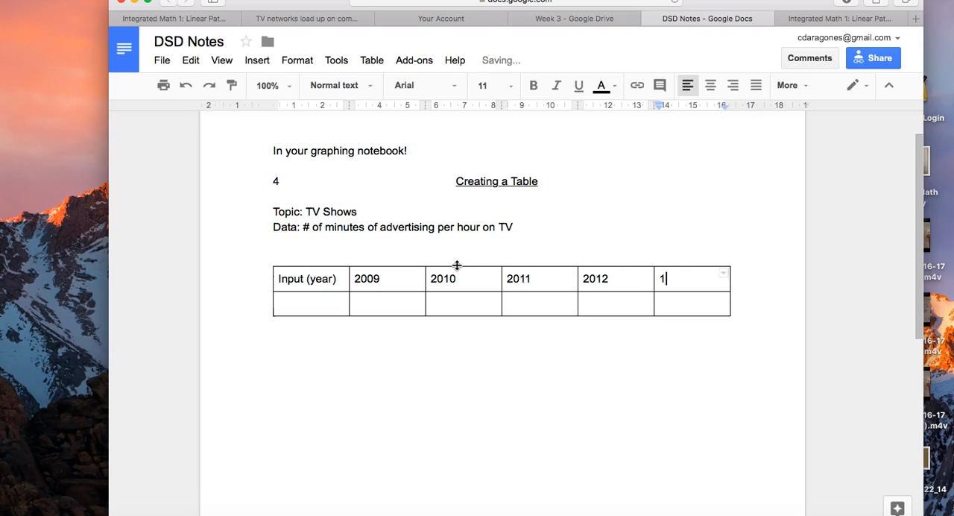
type("013")
- Label the first cell of the second row "Output (# of minutes of advertising per hour on TV)"
left_click(321, 301)
type("Output")
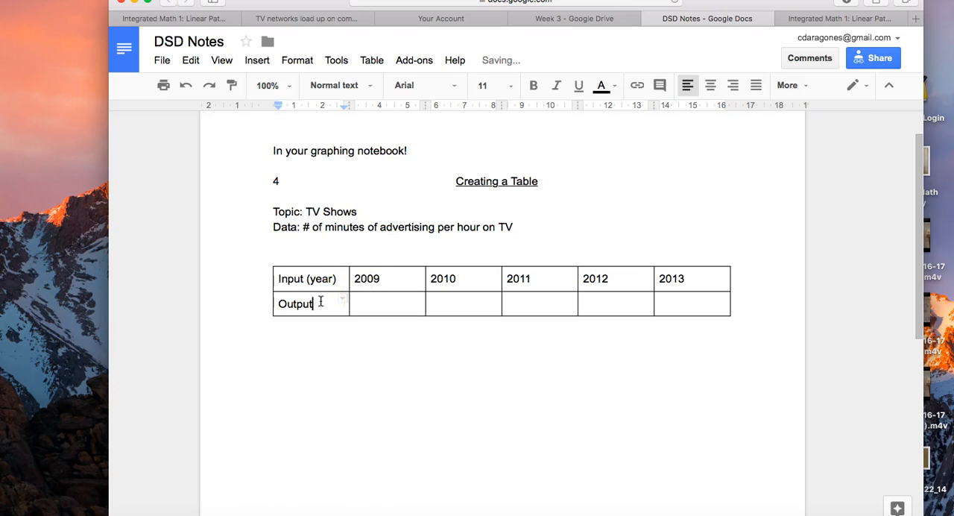
left_click_drag(303, 226, 521, 229)
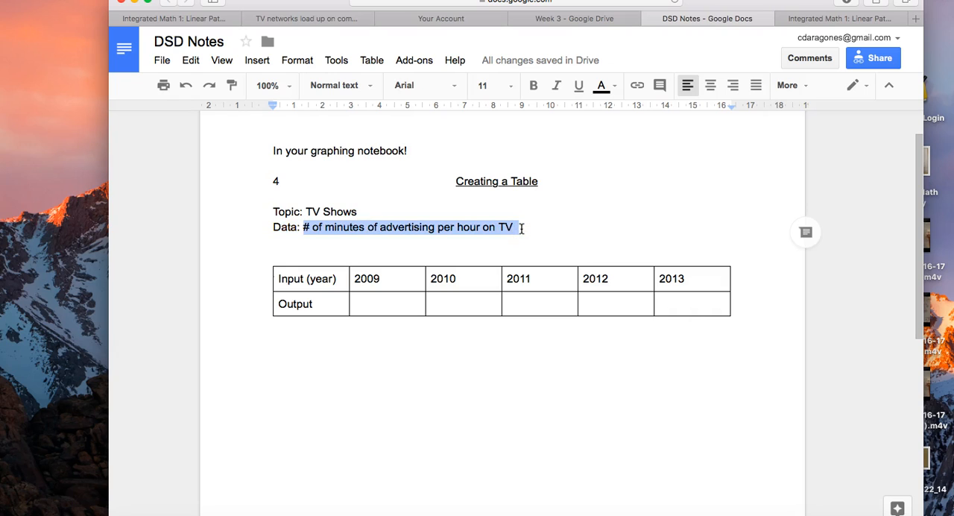
left_click(324, 306)
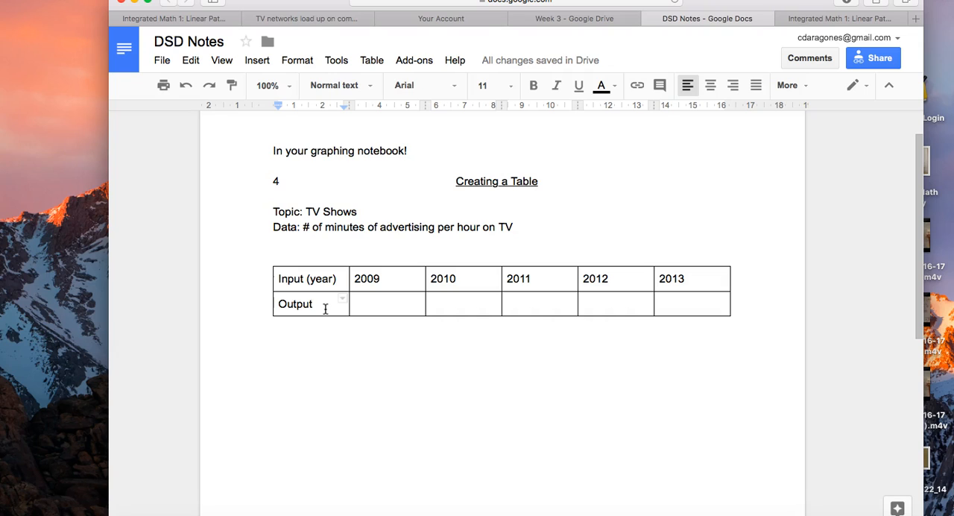
type("(# of ")
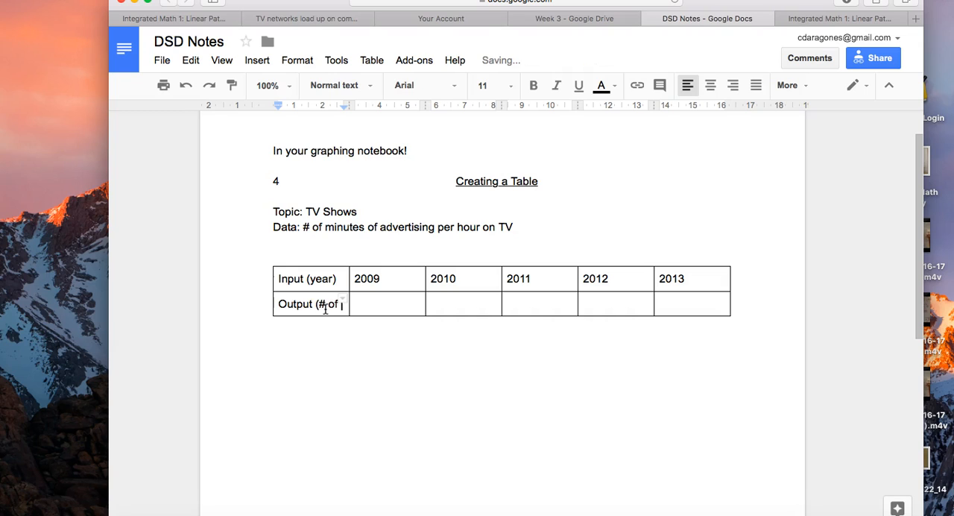
type("minutes of advertis")
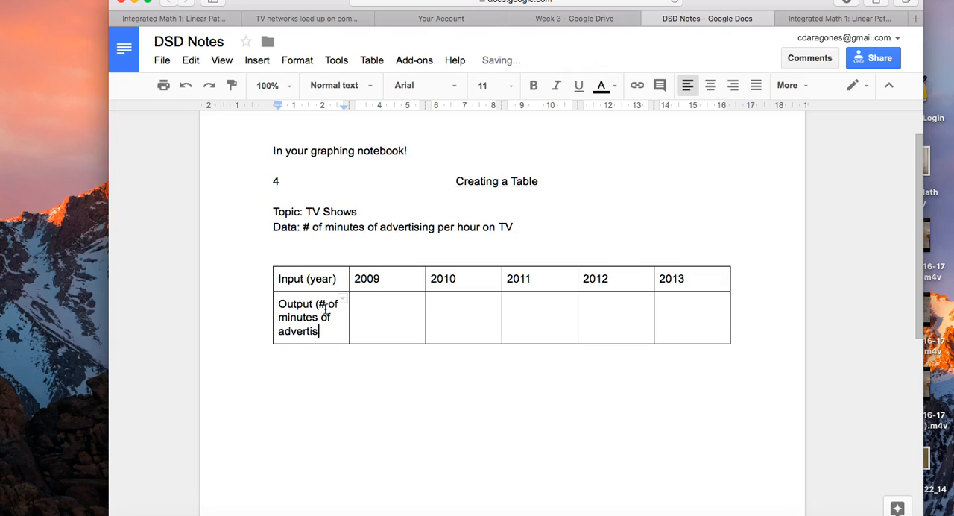
type("ing per hour on TV)")
- Look up the 2009 broadcast average in the Los Angeles Times article and enter "13 minutes and 25 seconds" as the 2009 output
left_click(369, 391)
left_click(401, 348)
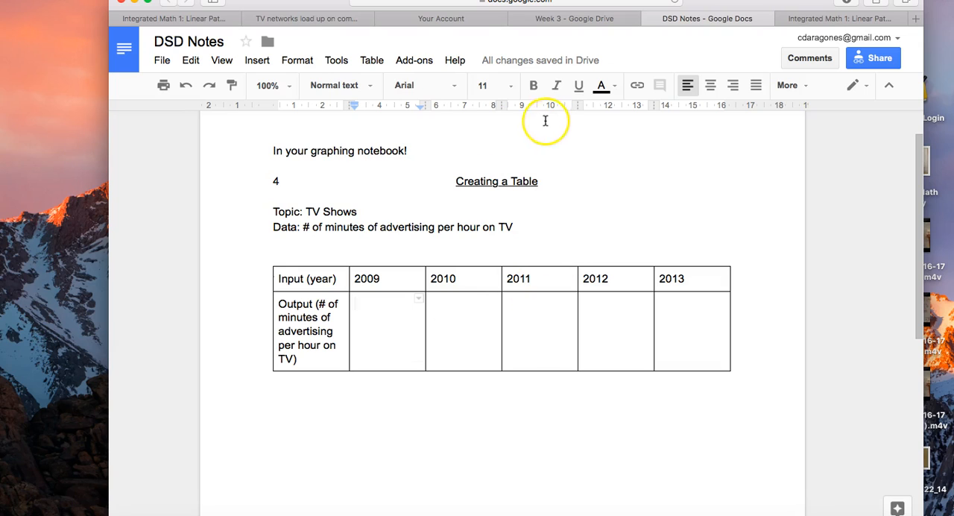
left_click(345, 19)
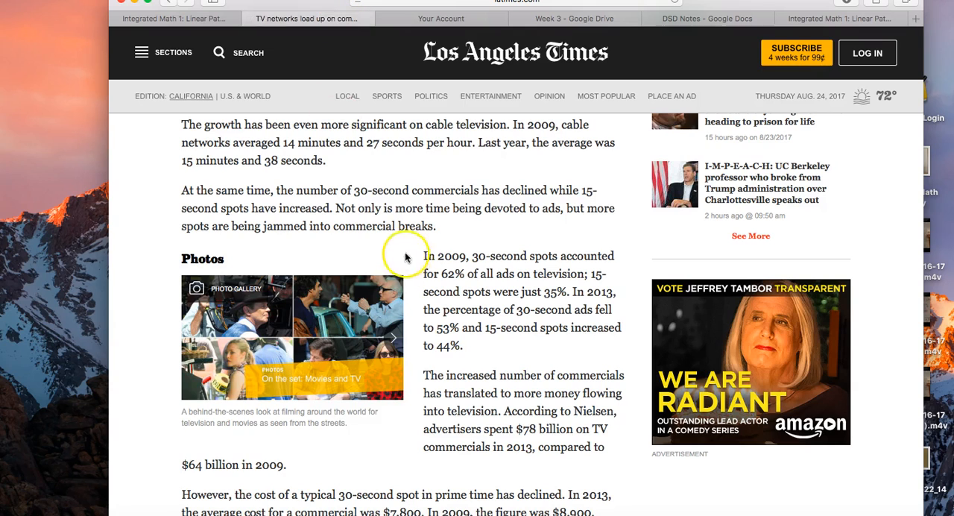
scroll(406, 257, "up", 5)
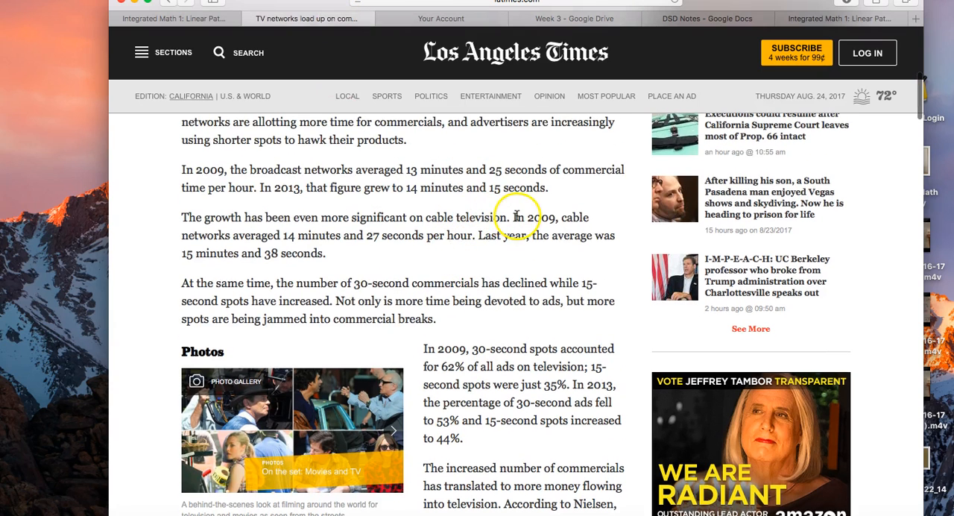
scroll(281, 235, "up", 1)
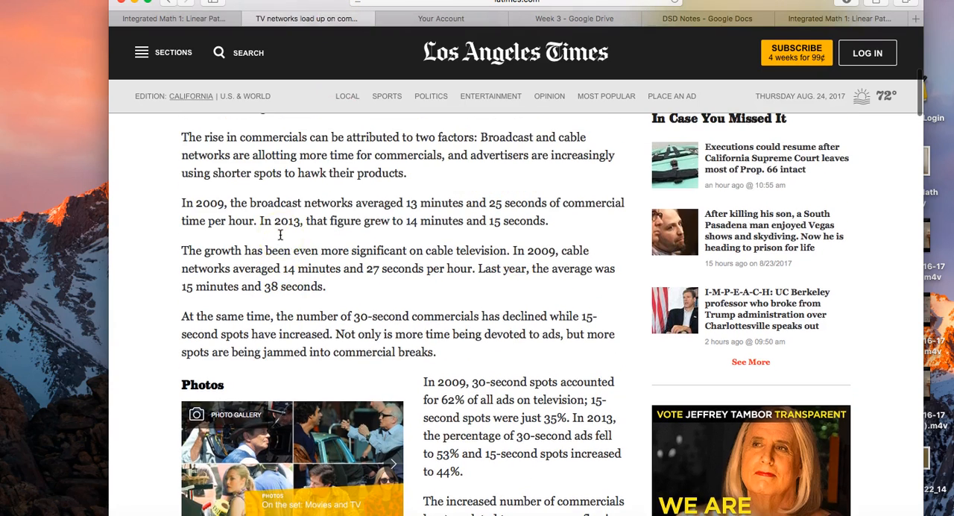
left_click_drag(250, 203, 624, 198)
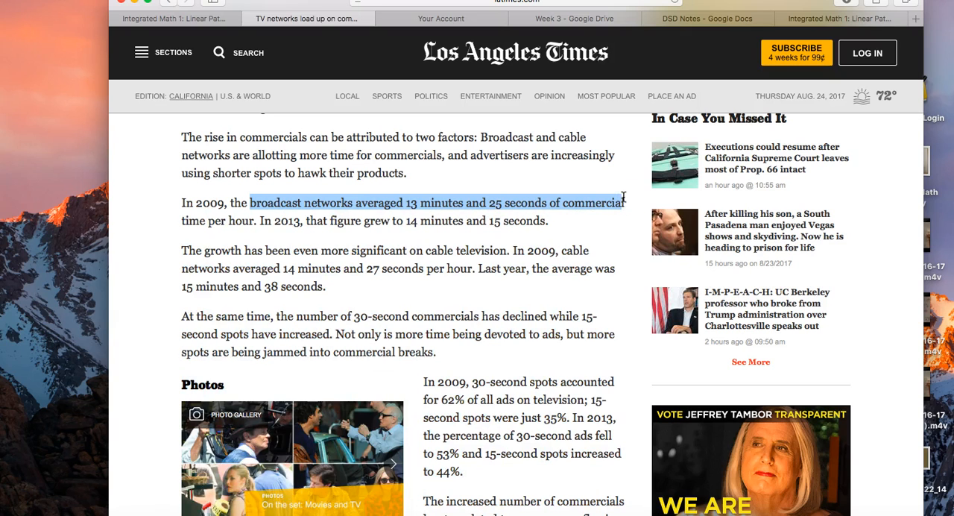
left_click(827, 19)
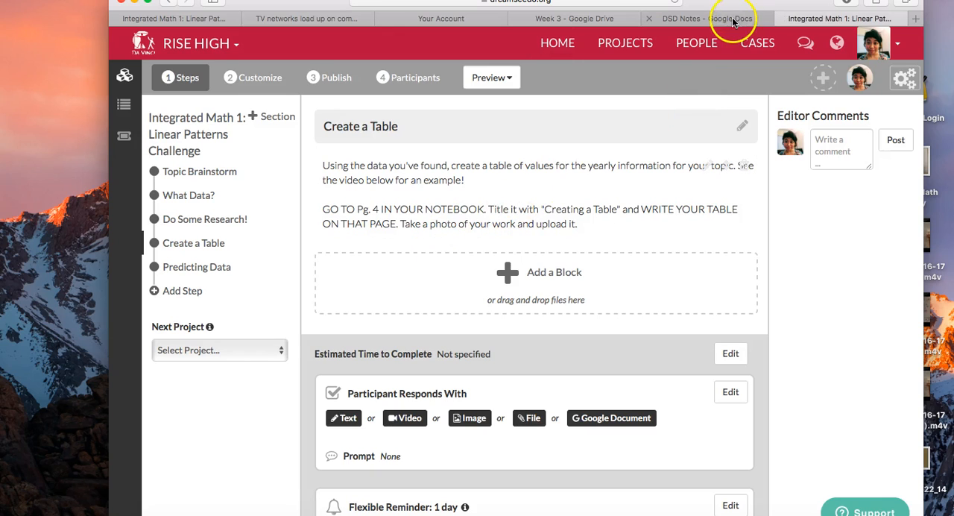
left_click(682, 18)
type("13 minutes")
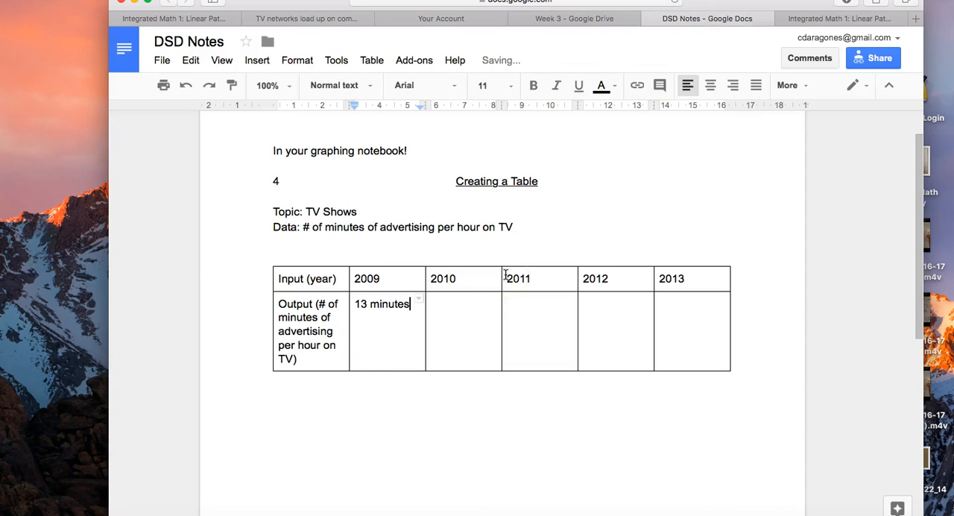
type(" and 25 seconds")
- Look up the 2013 broadcast average in the Los Angeles Times article and enter "14 minutes and 15 seconds" as the 2013 output
left_click(445, 301)
key("Tab")
left_click(445, 301)
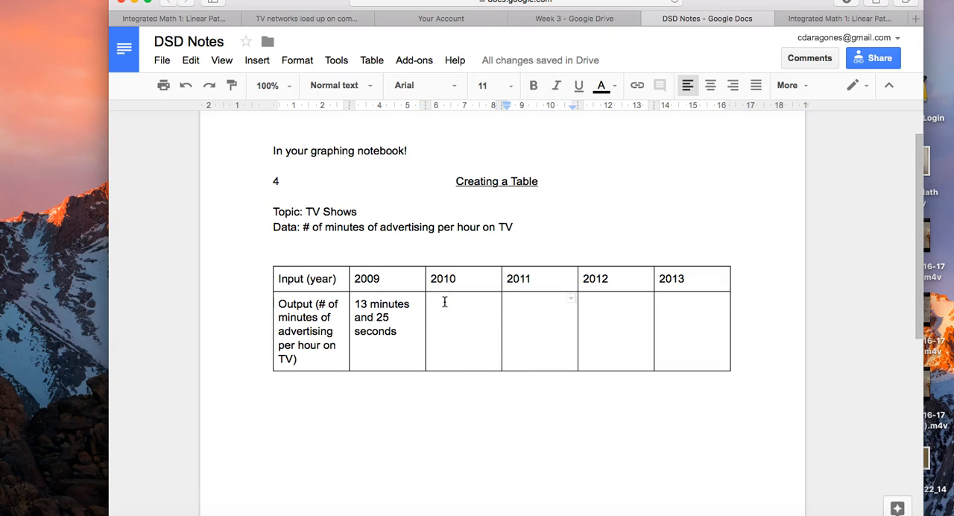
key("Tab")
left_click(673, 312)
left_click(675, 303)
left_click(661, 300)
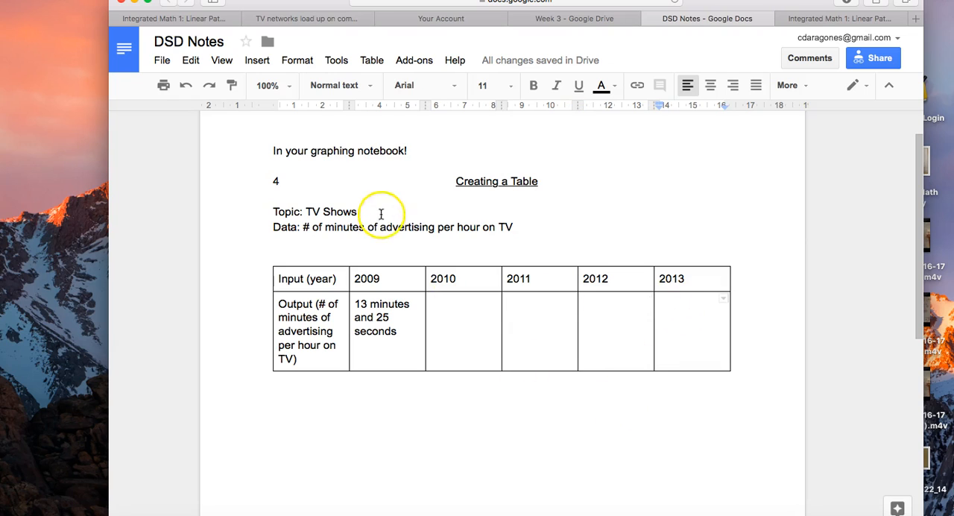
left_click(319, 18)
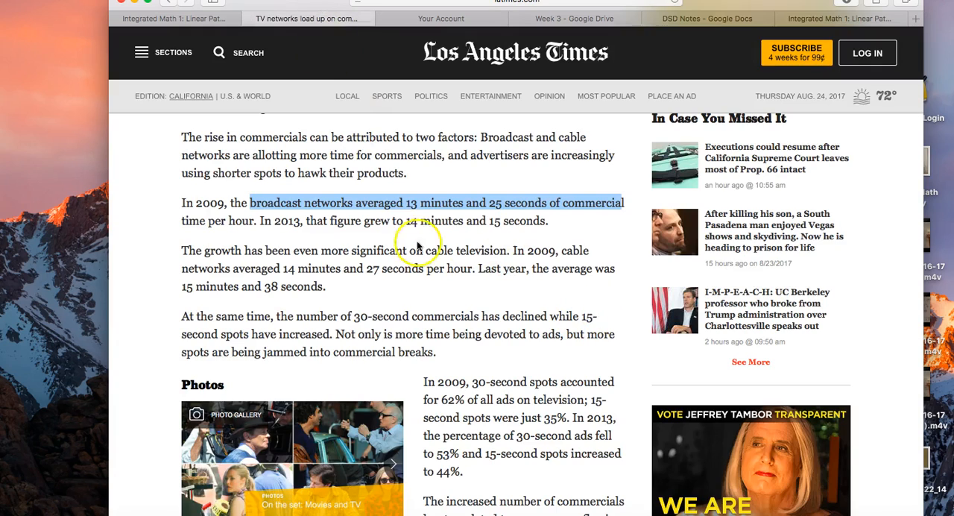
left_click_drag(409, 220, 564, 224)
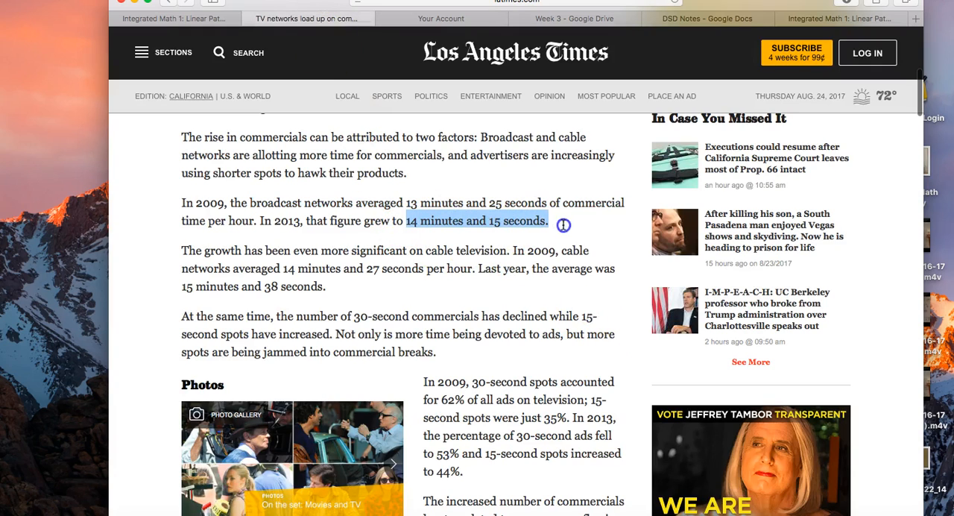
left_click(840, 18)
left_click(704, 43)
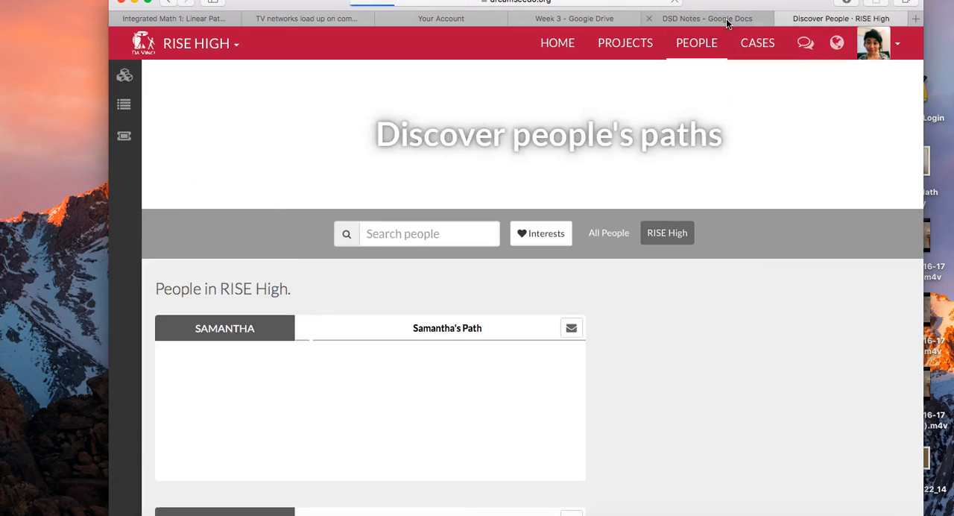
left_click(726, 22)
type("14 minut")
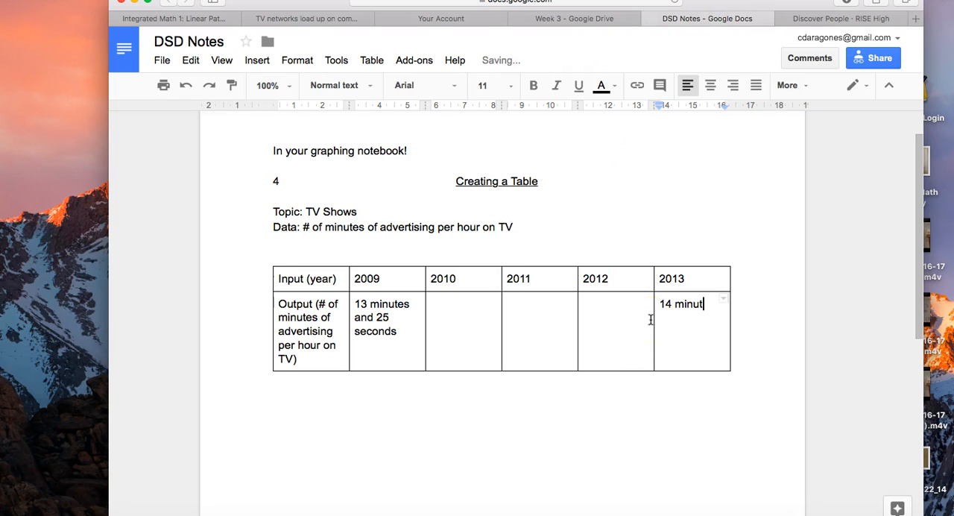
type("es and 15 seconds")
left_click(590, 424)
left_click(474, 317)
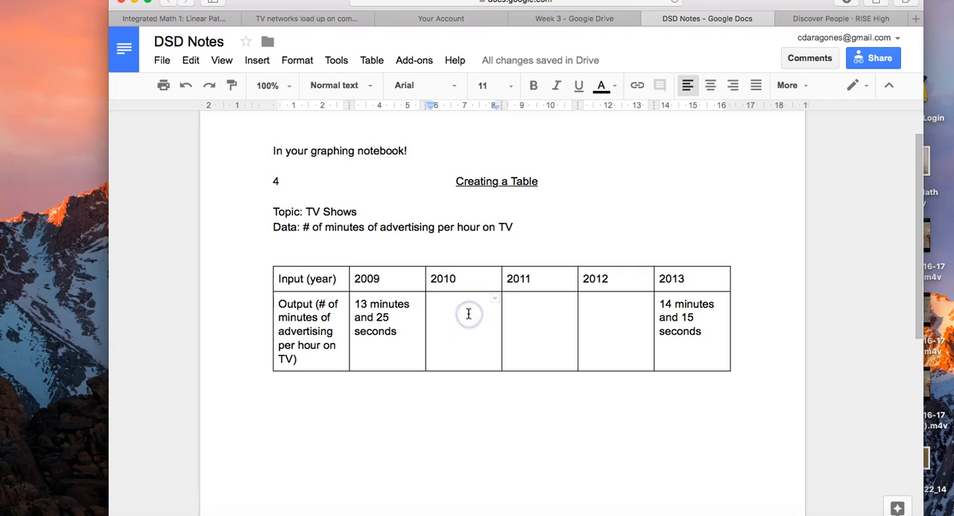
left_click_drag(468, 314, 503, 310)
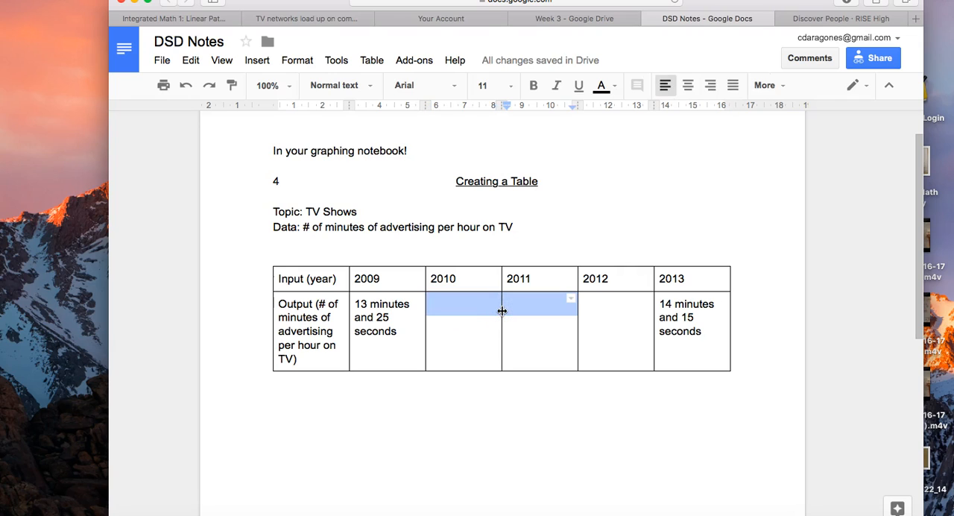
left_click(479, 335)
left_click(447, 427)
left_click(482, 326)
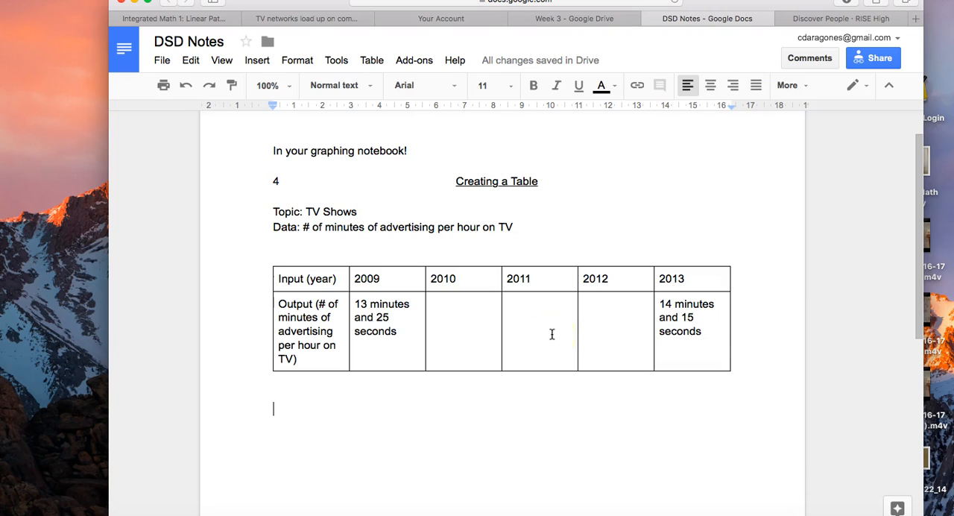
left_click_drag(461, 317, 618, 344)
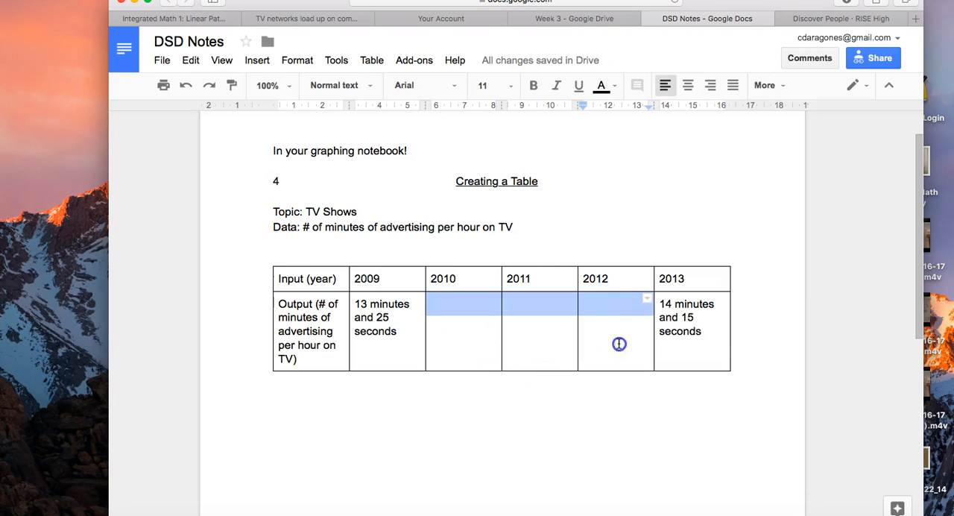
left_click(521, 445)
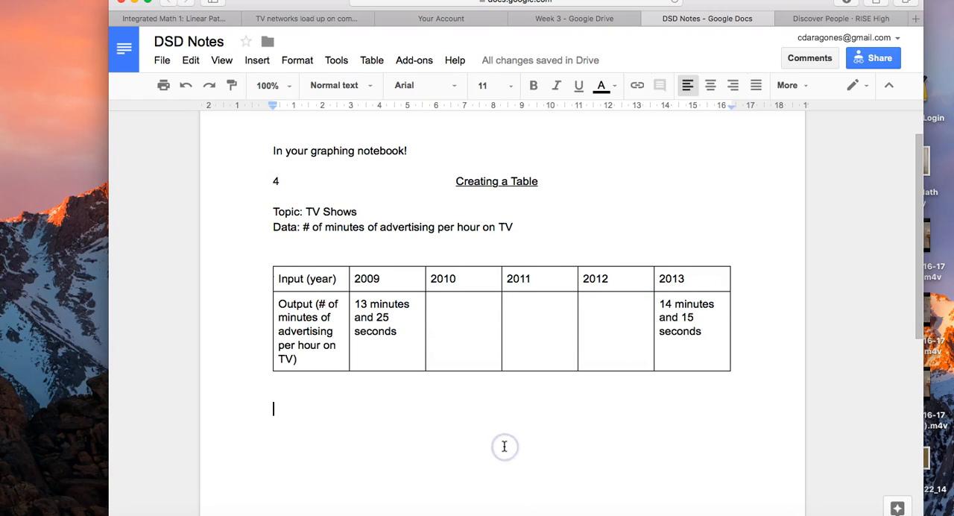
scroll(504, 447, "down", 1)
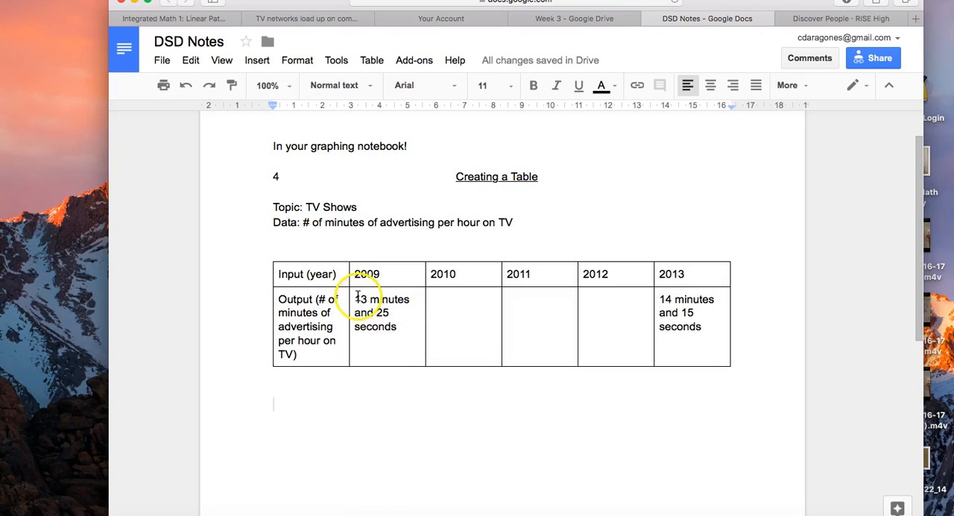
left_click_drag(358, 299, 404, 329)
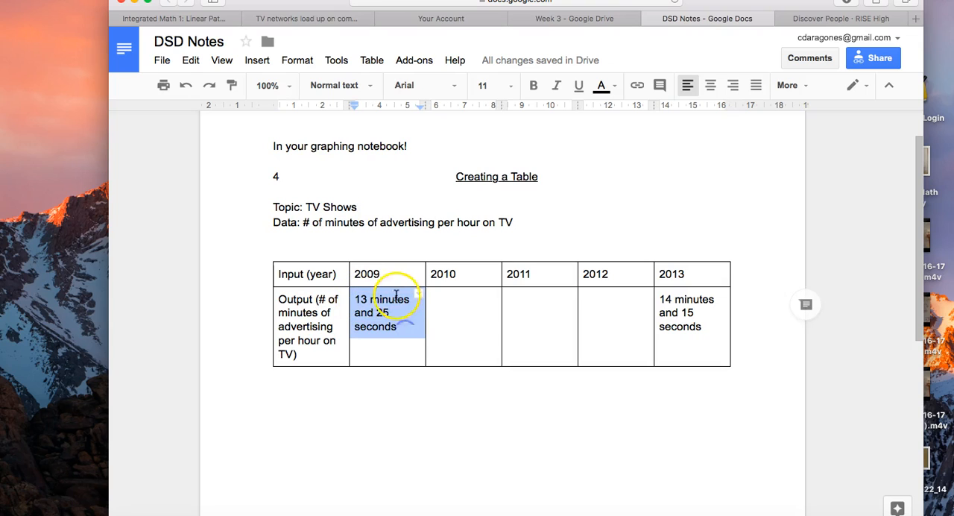
left_click(388, 300)
double_click(389, 300)
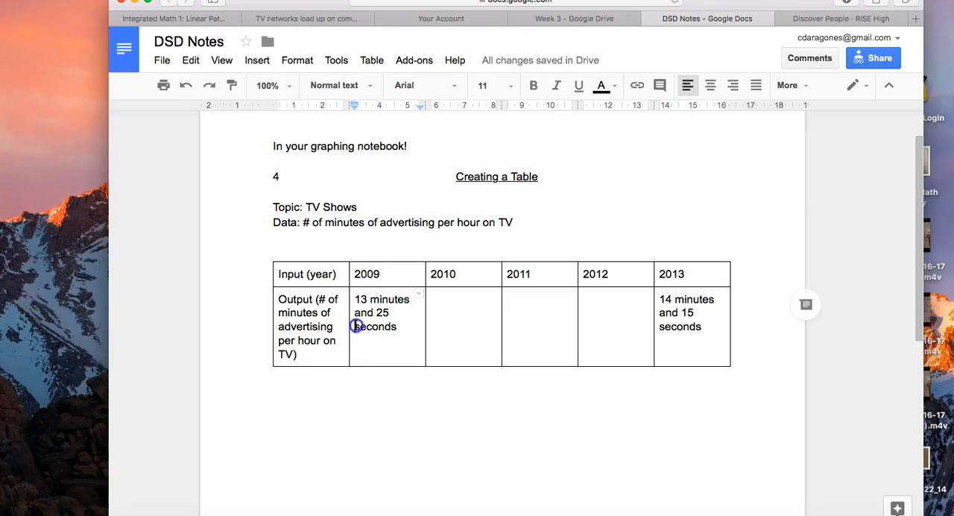
left_click_drag(356, 326, 400, 327)
- Write "*two units of time!!! ← Problem because I want to just look at ONE unit of time." below the table
left_click(356, 398)
type("*two units of time!!! ← Pro")
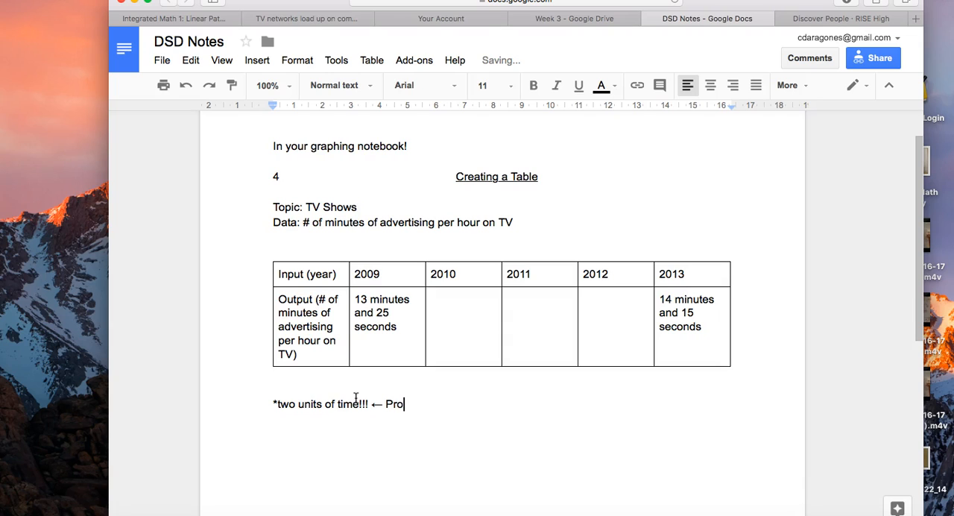
type("blem because I want to just loo")
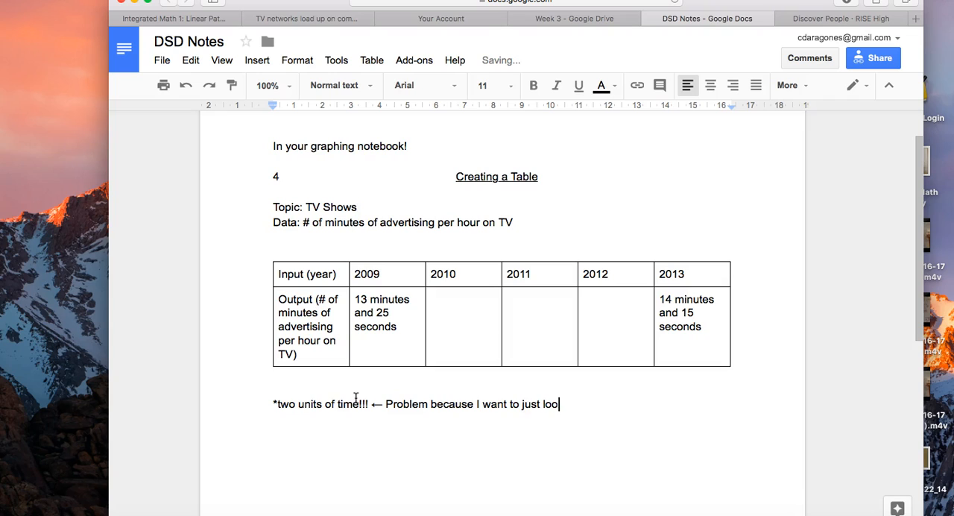
type("ONE unit of time.")
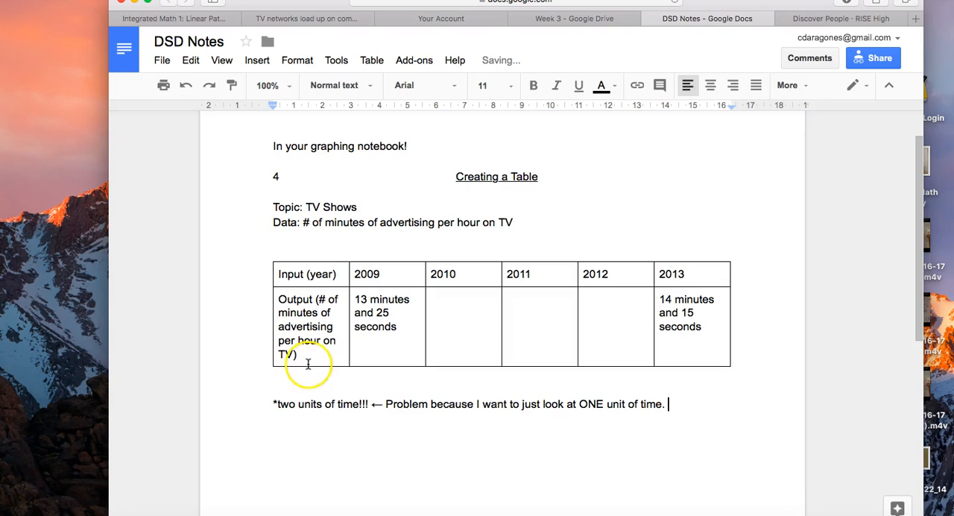
- Add the line "So...I'm going to turn everything into seconds!" below the note about time units, followed by blank space
scroll(310, 363, "down", 2)
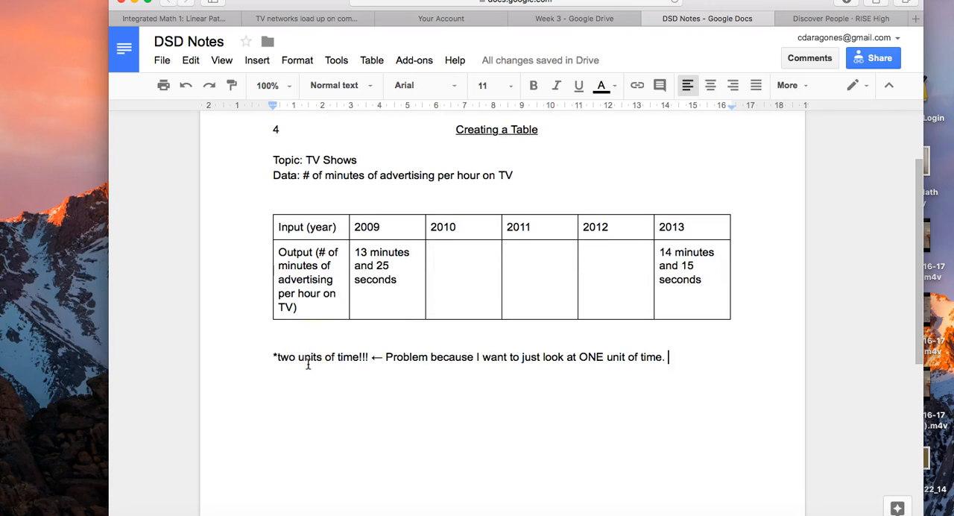
key("Return")
type("So...I'm going to")
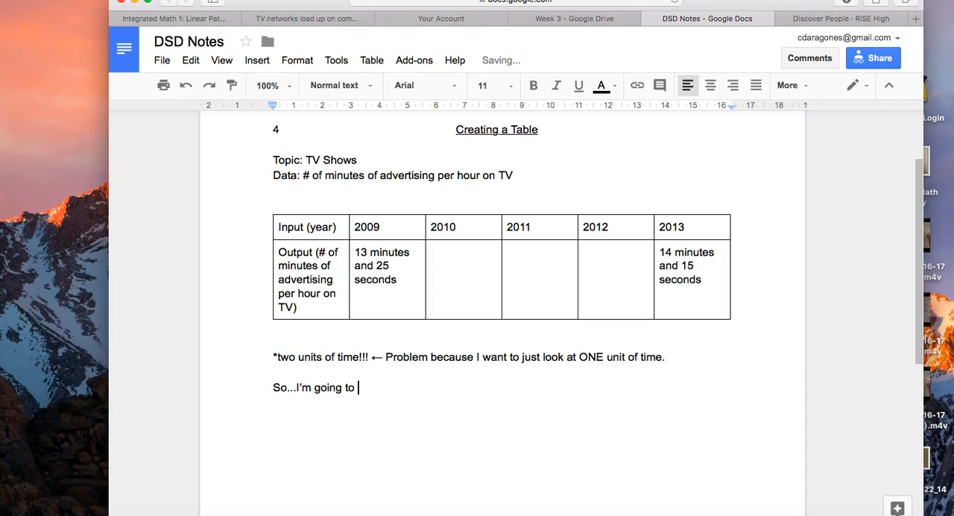
type("conds!")
key("Return")
key("Return")
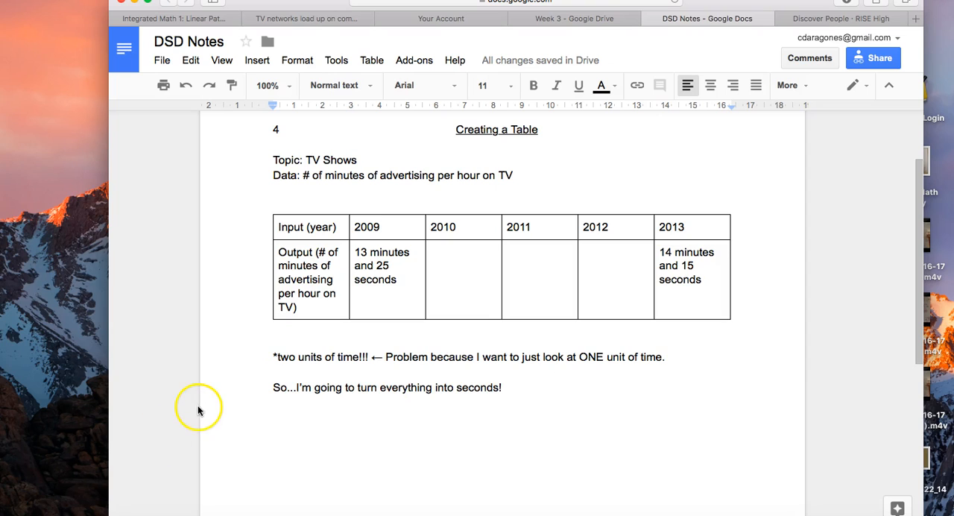
- Insert a second table, 6 columns by 2 rows, below the line about turning everything into seconds
scroll(196, 403, "down", 2)
left_click(255, 60)
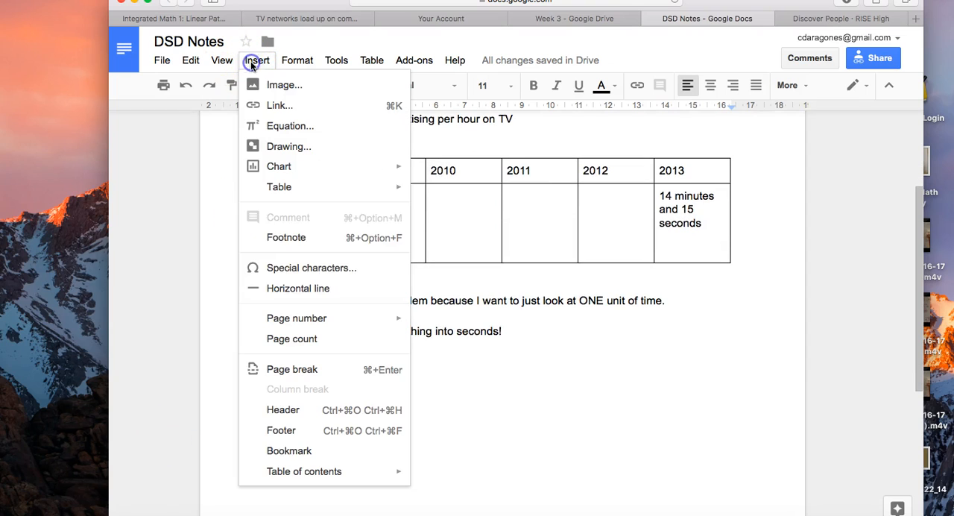
mouse_move(336, 191)
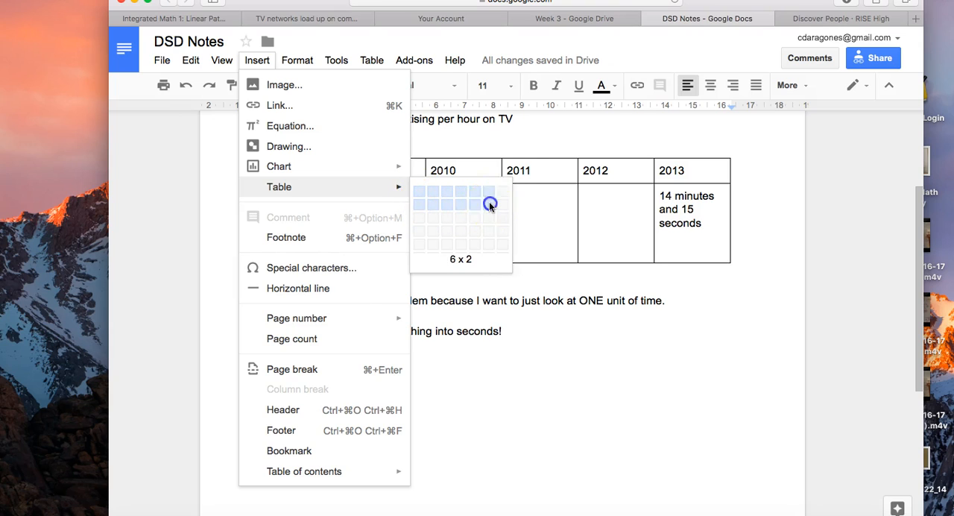
left_click(489, 205)
- Label the new table's rows "Input (year)" and "Output (# of seconds of advertising per hour on TV)"
type("Input (year")
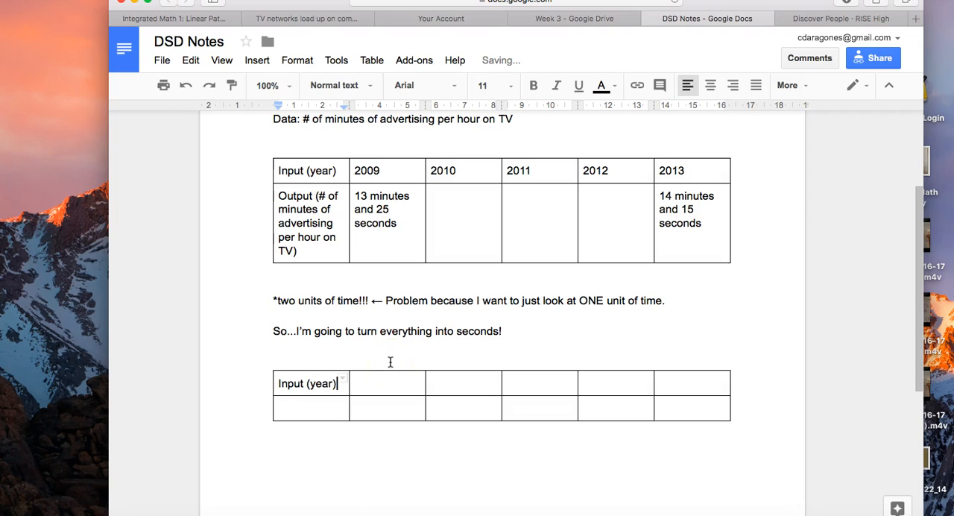
key("Return")
key("BackSpace")
key("Down")
type("Ou")
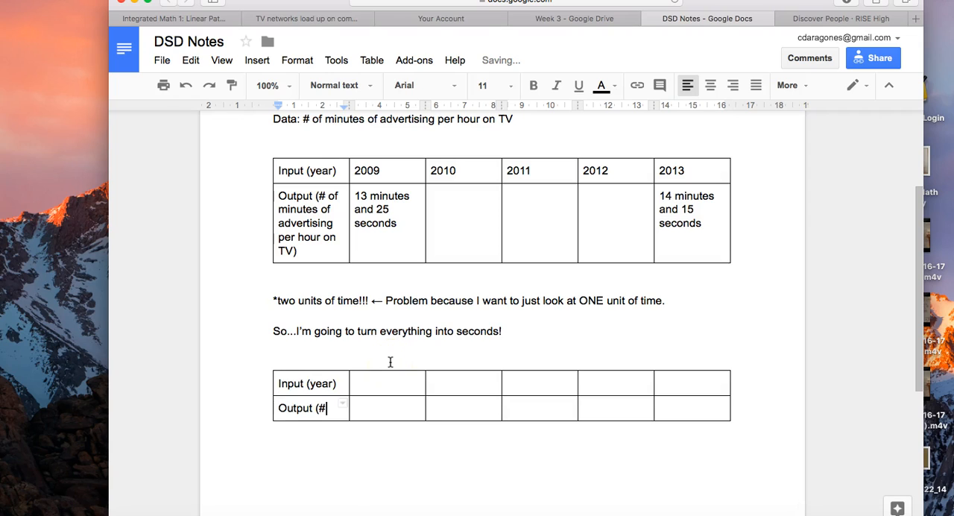
type("tput (# of secon")
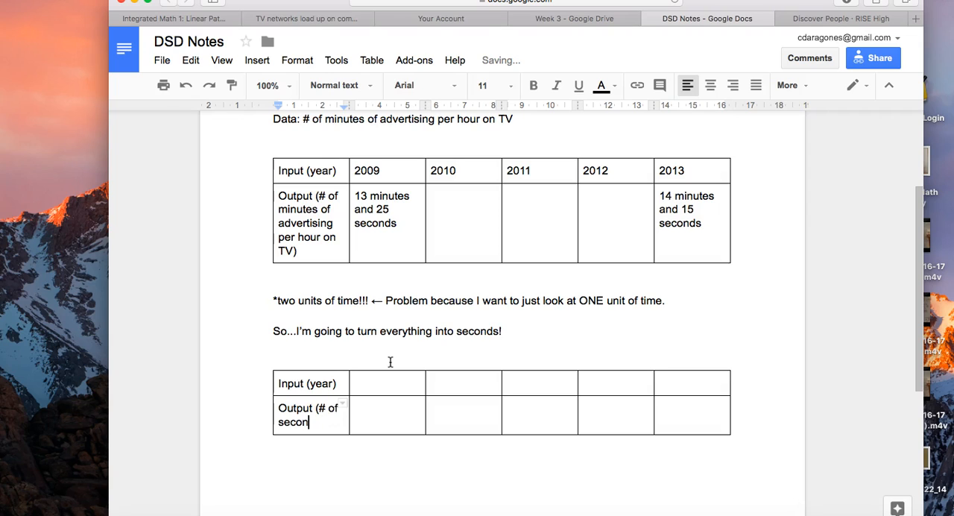
type("ds of advertising per hour on TV)")
- Fill the new table's input row with the years 2009, 2010, 2011, 2012 and 2013
left_click(407, 384)
type("2")
key("Tab")
type("2010")
key("Tab")
type("2011")
key("Tab")
type("2012")
key("Tab")
type("2")
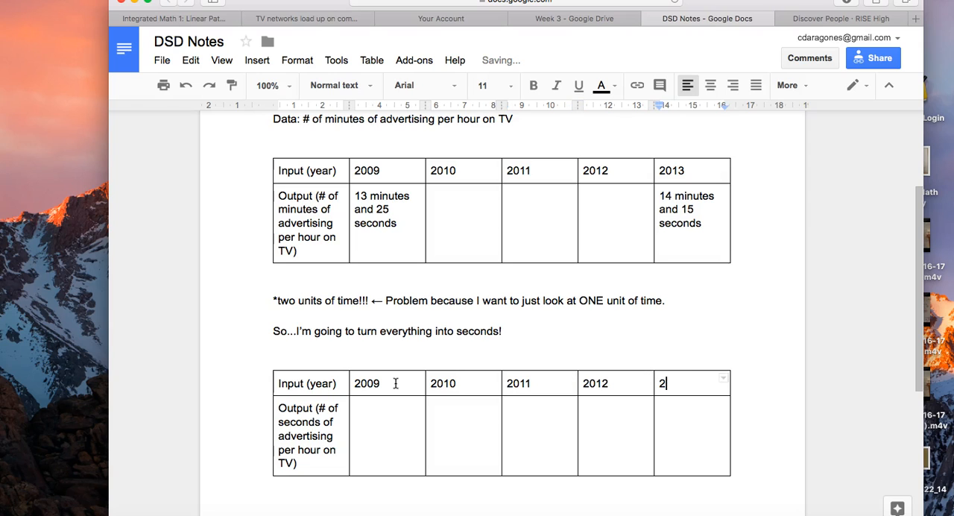
type("013")
- Write "13 minutes and 25 seconds → JUST SECONDS" below the second table and start a new paragraph after a blank line
scroll(367, 404, "down", 2)
left_click(367, 405)
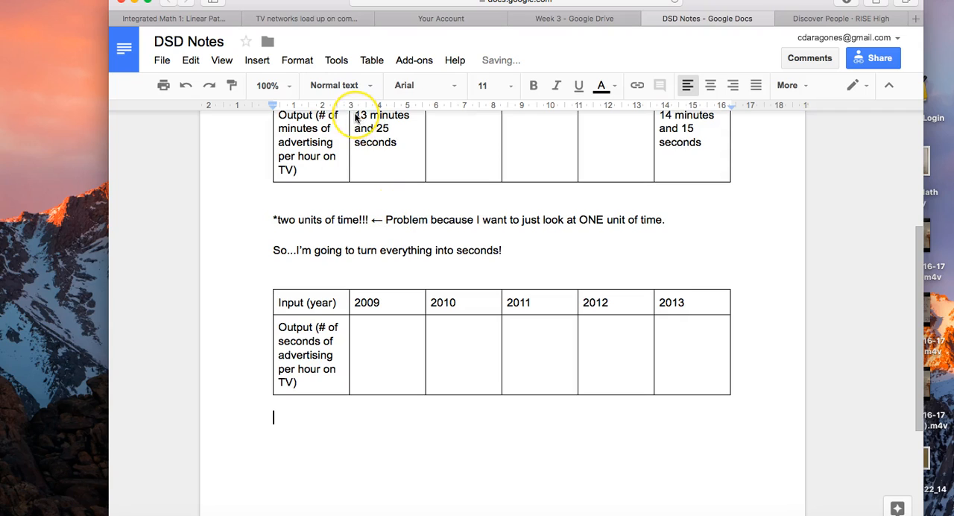
type("1")
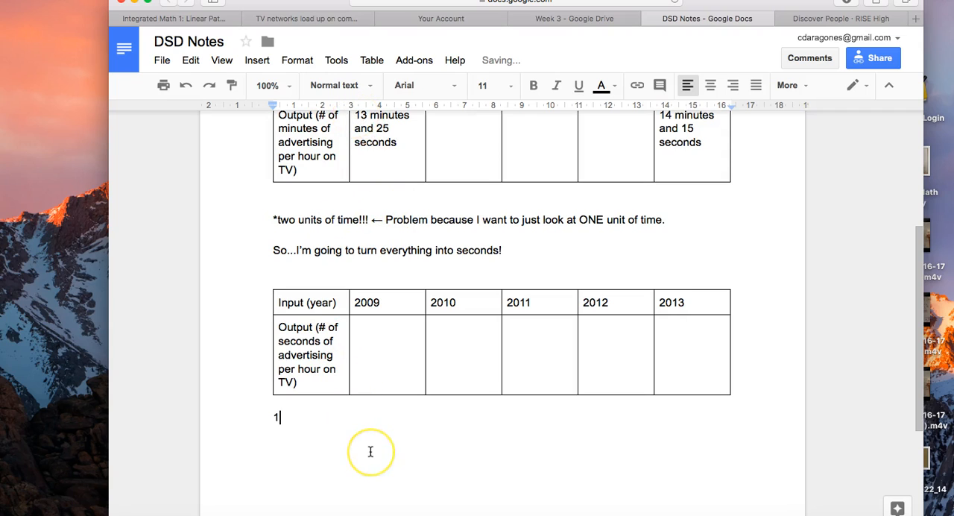
type("3 minutes and 25 secon")
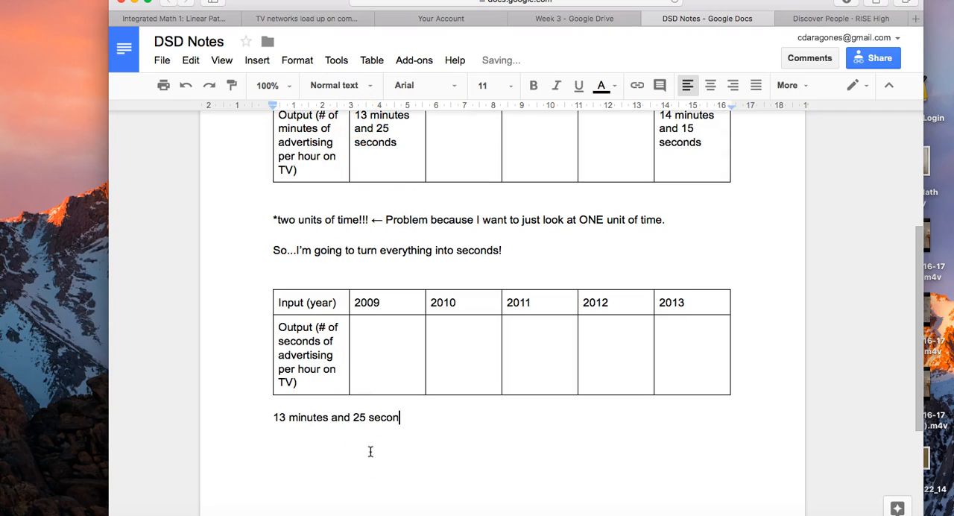
type("ds --JUST SECONDS")
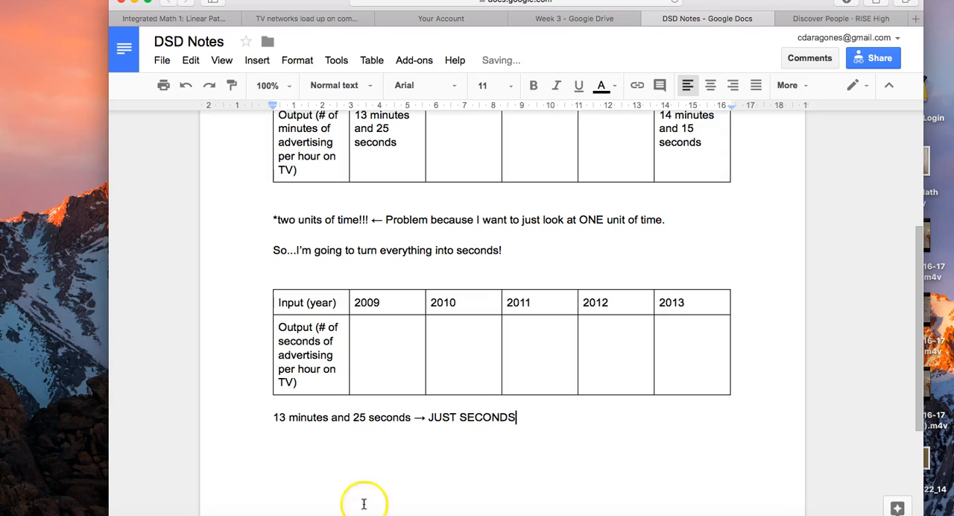
scroll(314, 484, "down", 5)
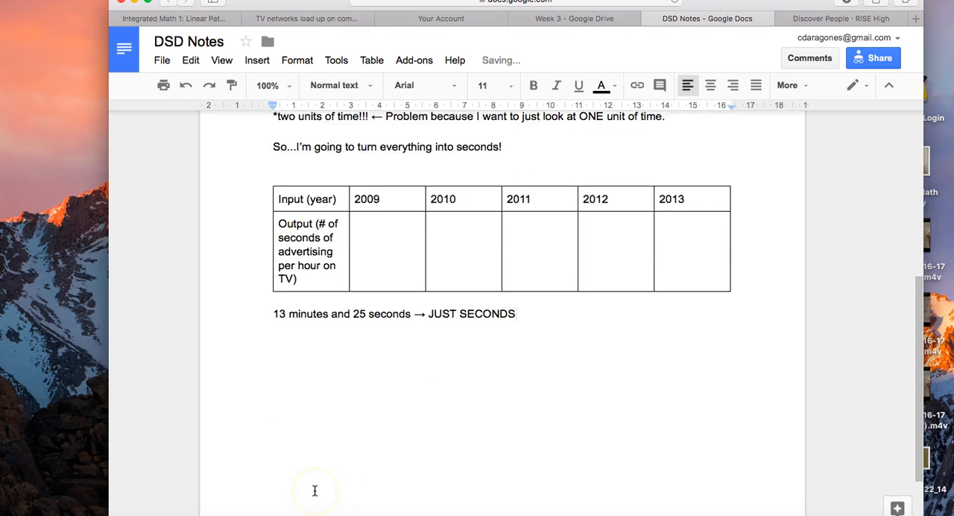
key("Return")
key("Return")
type("60 second")
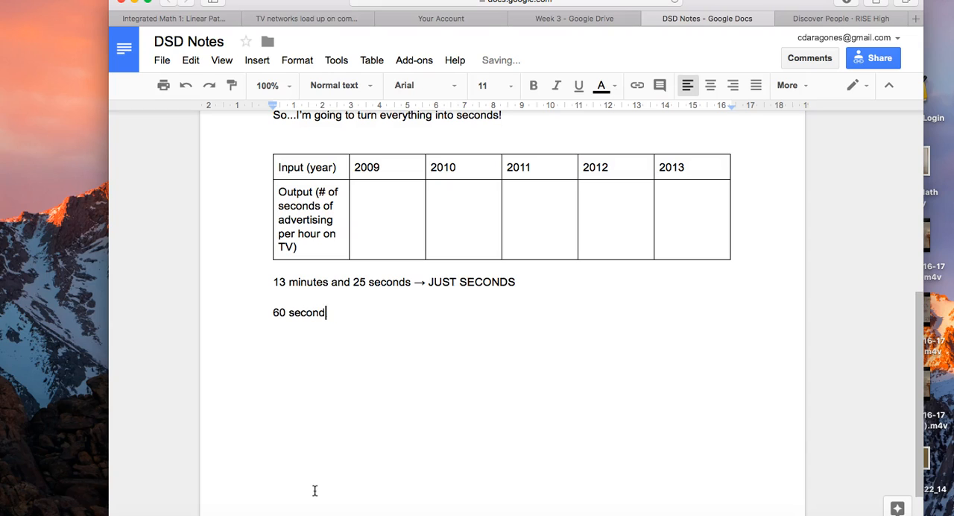
key("BackSpace")
key("BackSpace")
key("BackSpace")
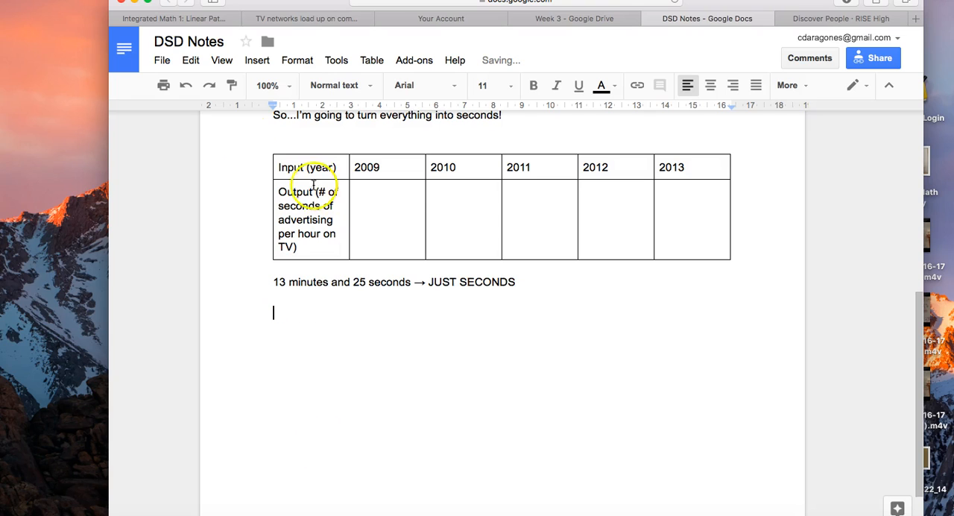
- Insert an equation below the "JUST SECONDS" line containing the fraction 60 seconds over 1 minute
left_click(257, 61)
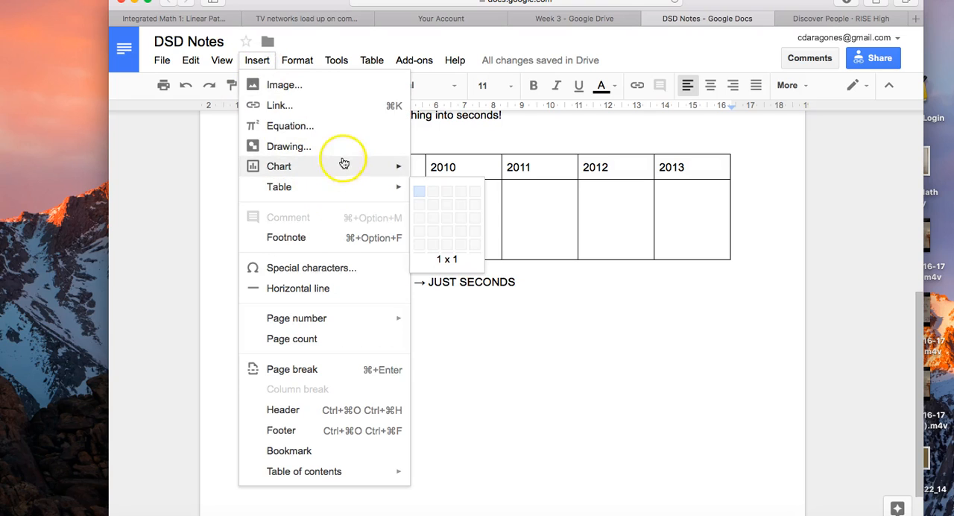
left_click(340, 126)
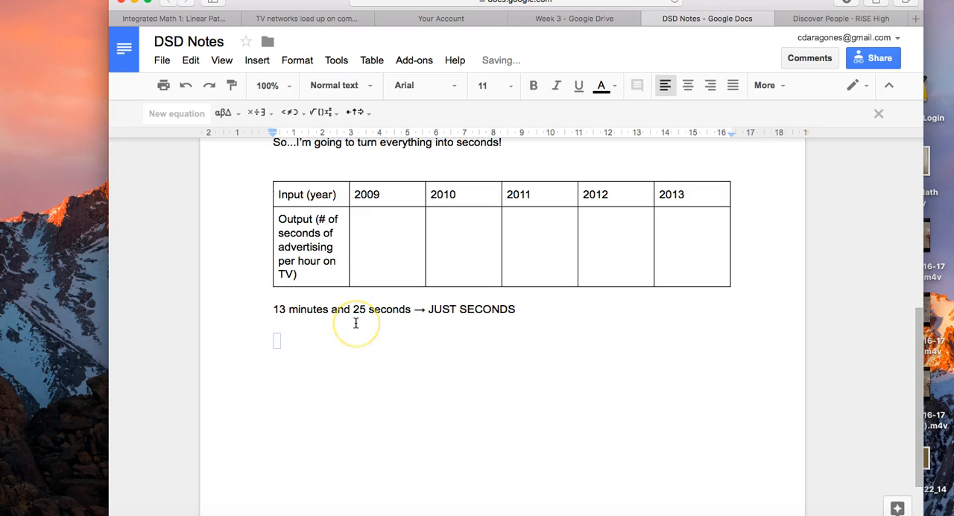
type("60 second")
left_click(321, 112)
left_click(328, 157)
type("60 seconds")
key("Down")
type("1 minute")
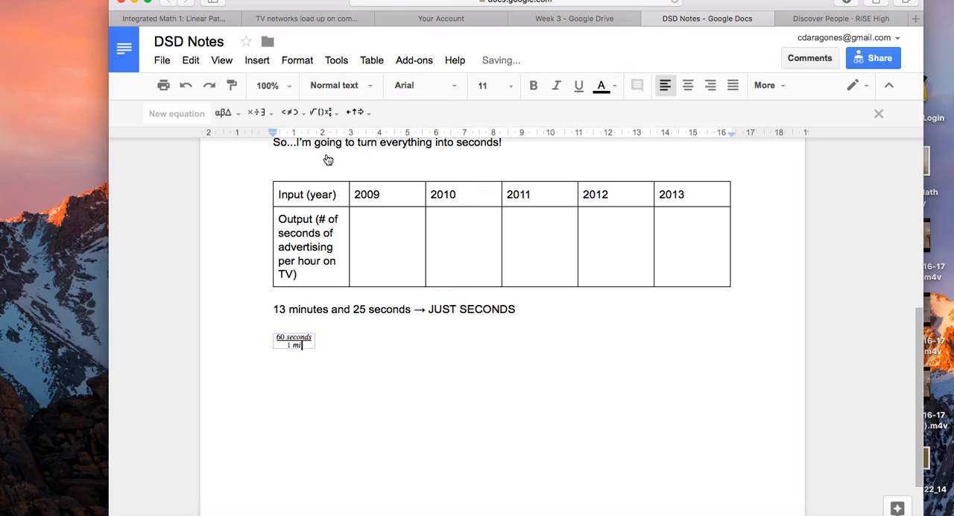
- Insert a second equation beside the first, a fraction with "13 minutes" as numerator and an empty denominator
left_click(351, 330)
left_click(347, 341)
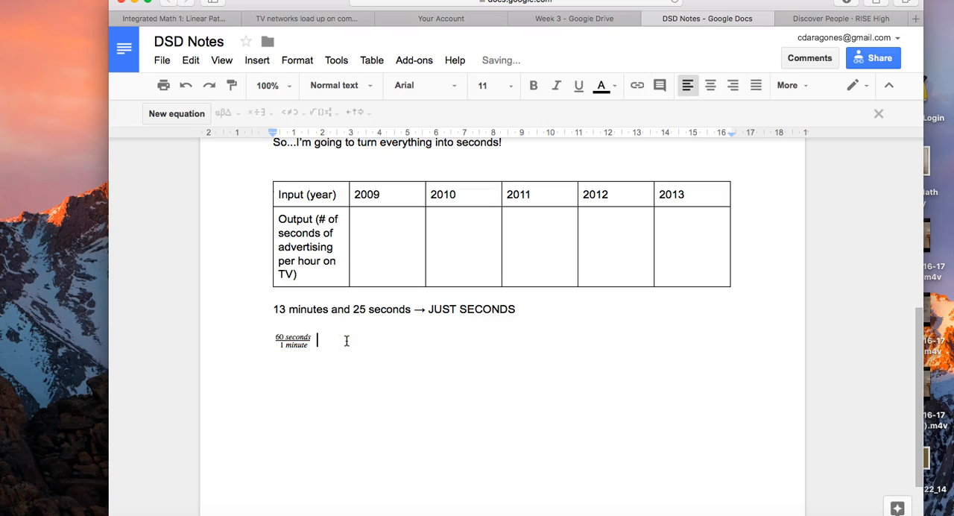
left_click(180, 113)
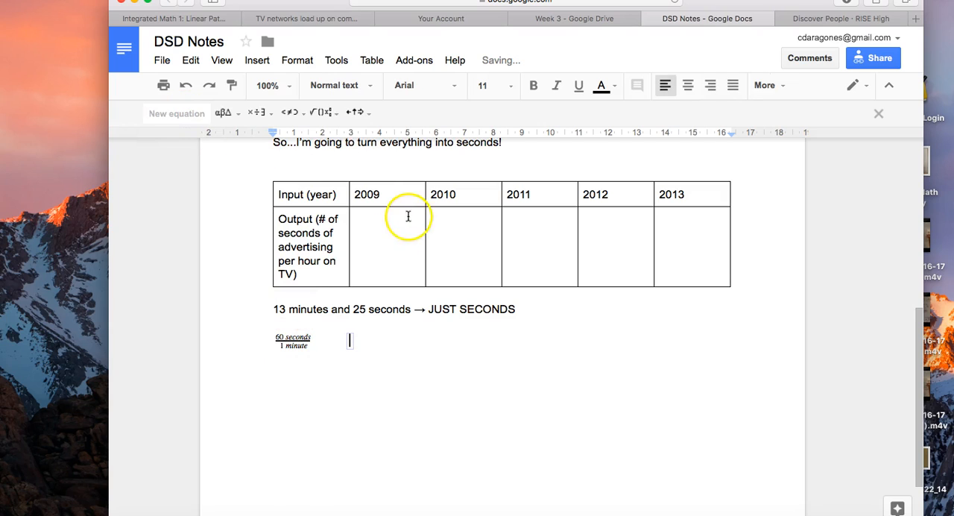
left_click(332, 116)
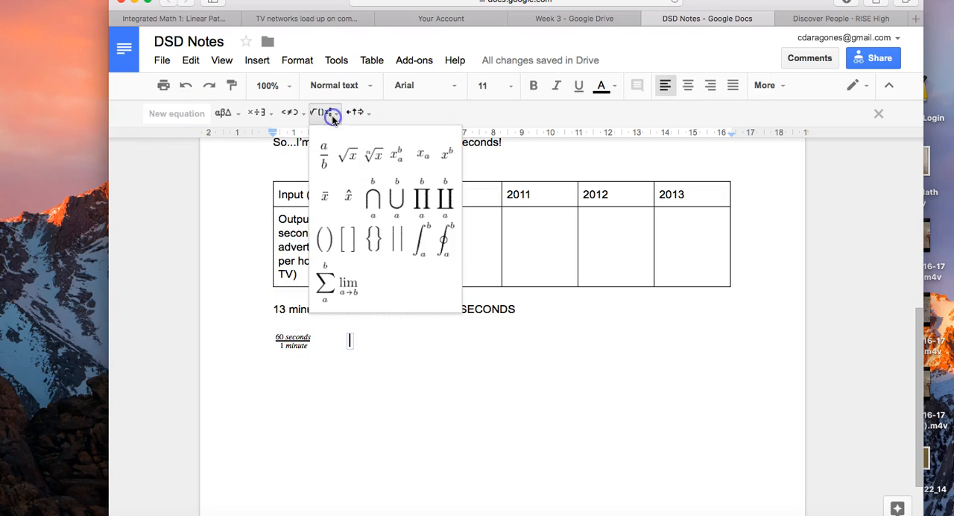
left_click(327, 152)
type("13 mi")
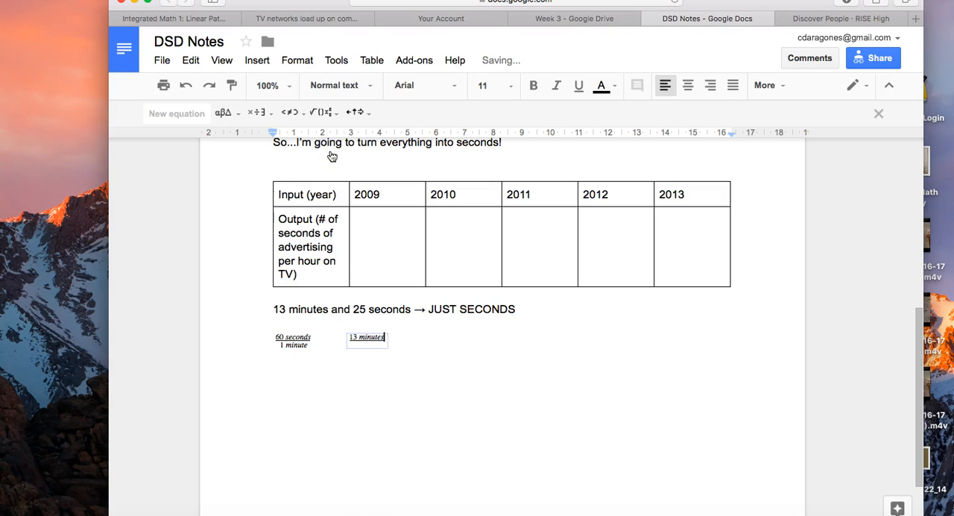
type("nutes")
left_click(372, 342)
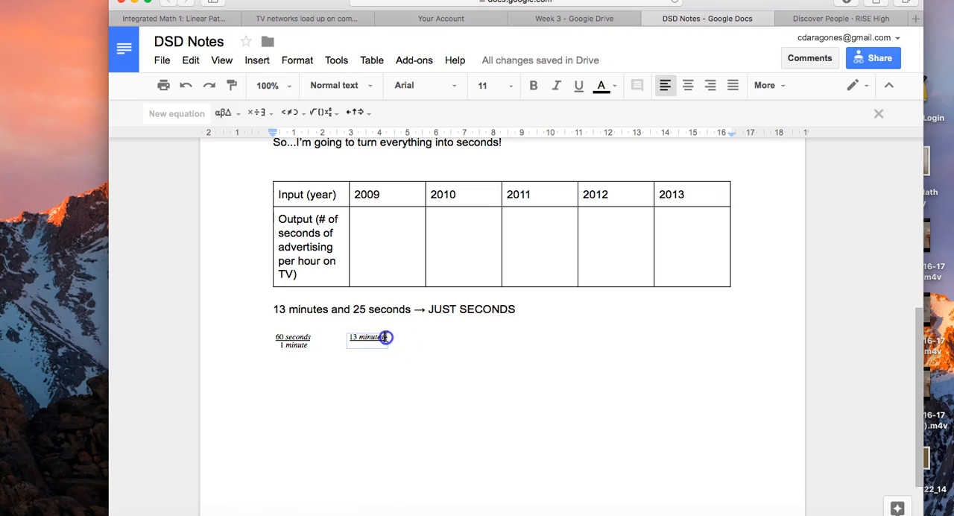
left_click_drag(386, 337, 330, 337)
left_click(395, 333)
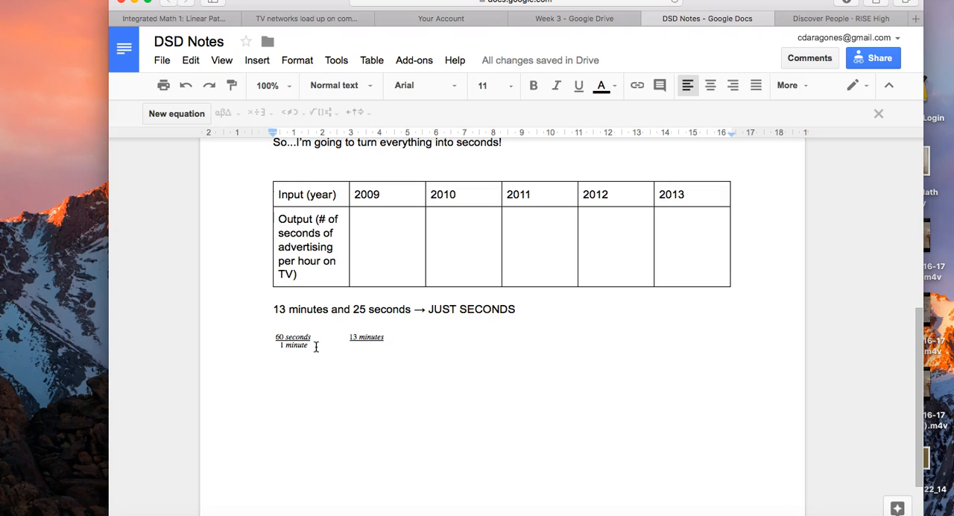
- Close the gap between the two fractions and put an "x" between them as the multiplication sign
left_click_drag(345, 337, 389, 342)
left_click(388, 341)
left_click(328, 341)
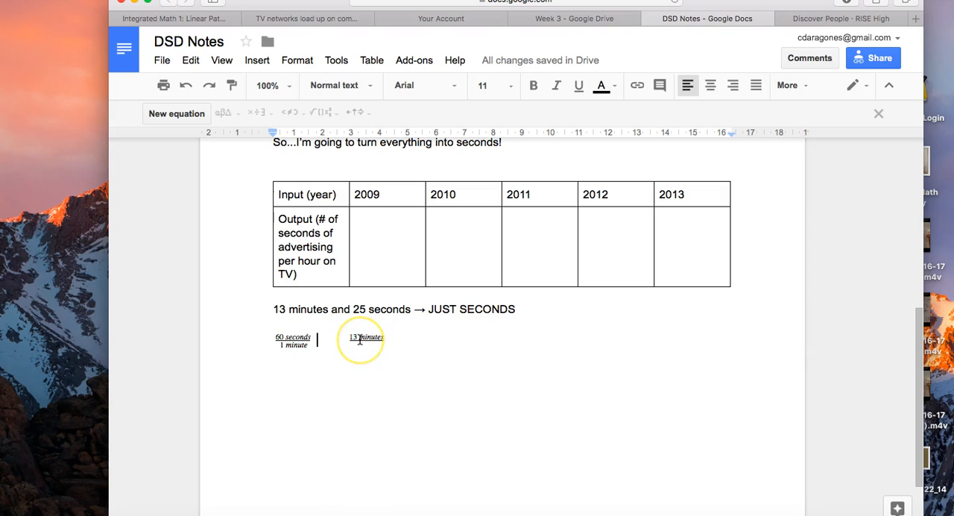
key("BackSpace")
type("x")
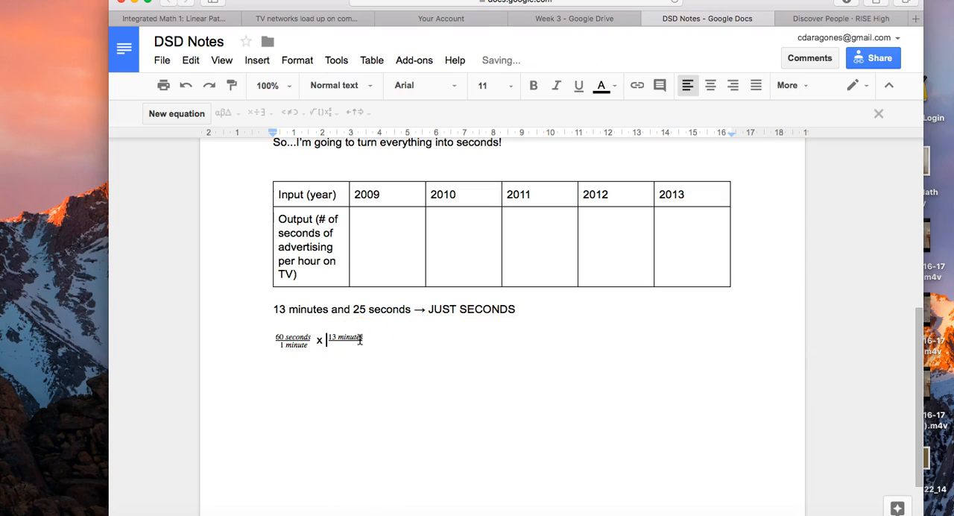
left_click(375, 337)
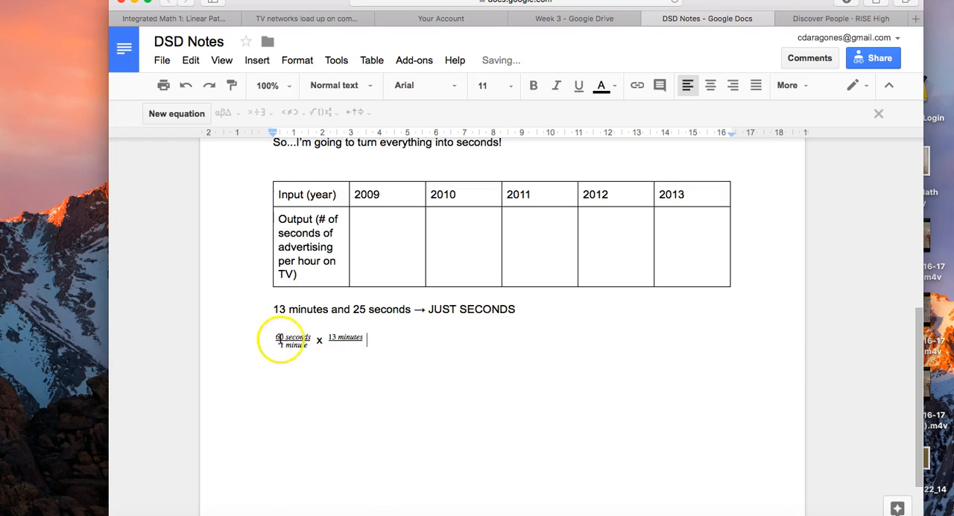
- Enlarge the multiplication line to font size 14 and add "=" after the 13 minutes fraction
left_click_drag(273, 324, 330, 358)
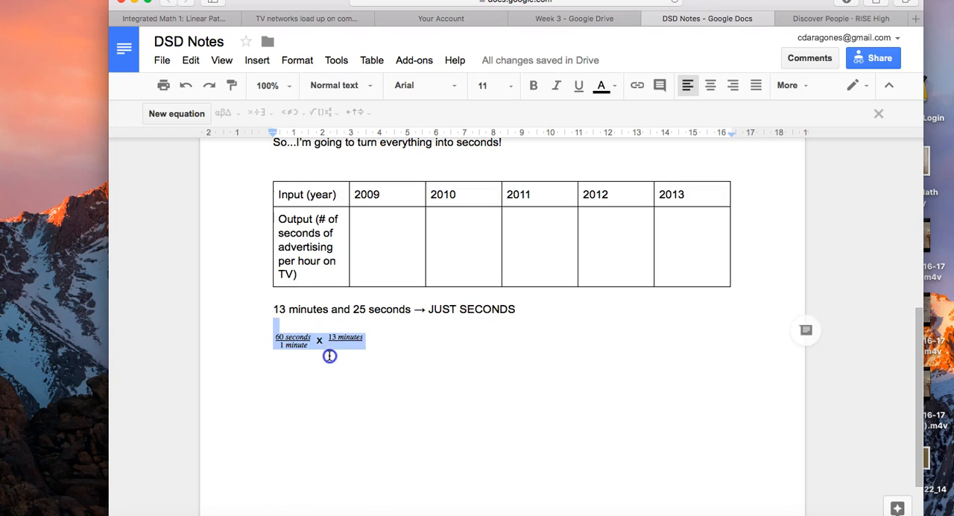
left_click(510, 85)
left_click(504, 196)
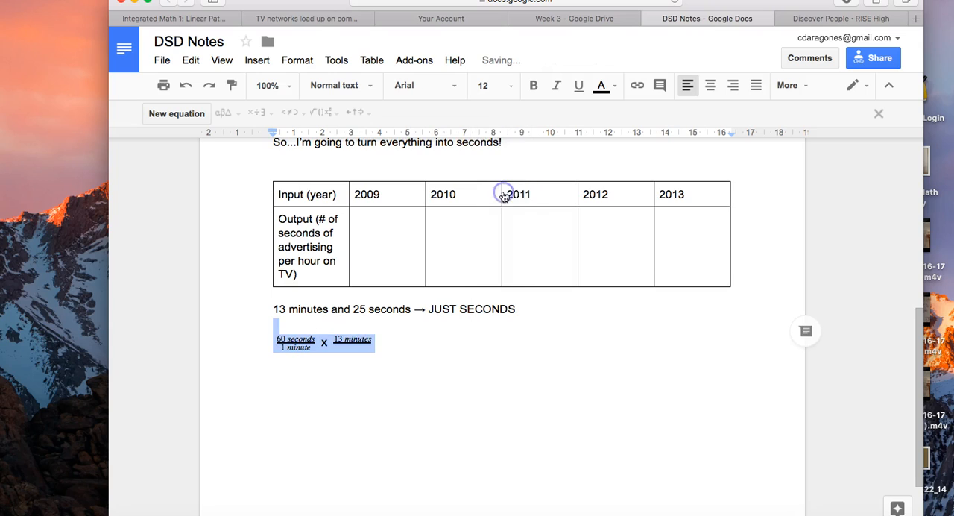
left_click(510, 87)
left_click(510, 215)
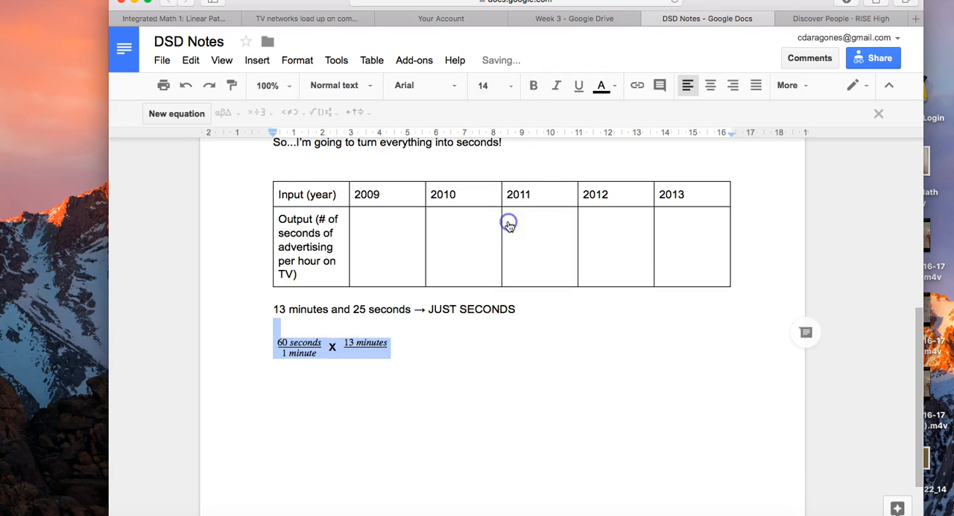
left_click(393, 342)
type("=")
- Try to strike through the word "minutes" in the 13 minutes fraction
left_click_drag(383, 340, 358, 341)
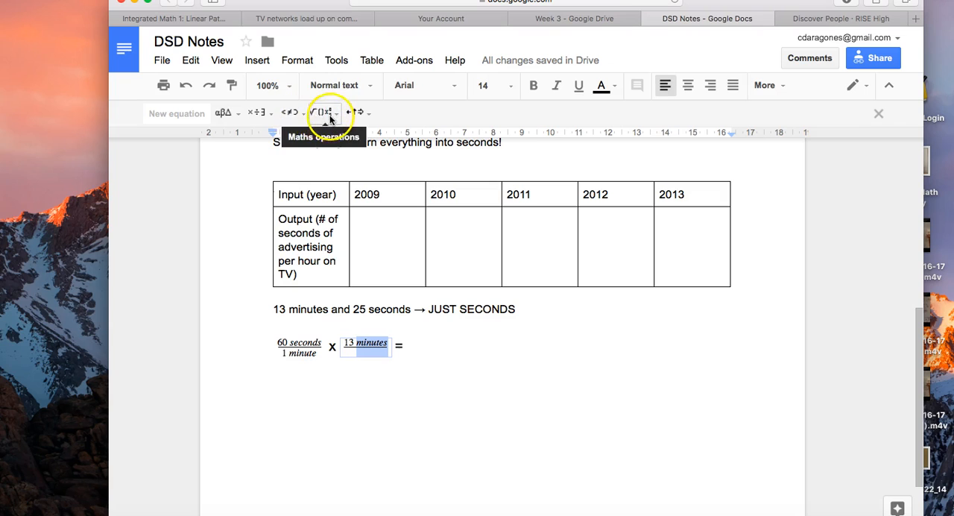
left_click(264, 63)
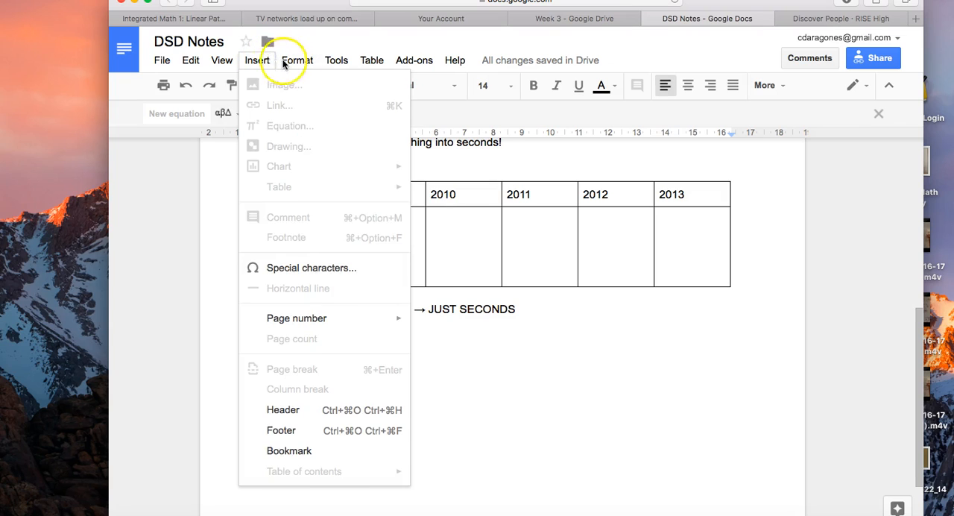
left_click(296, 60)
left_click(305, 143)
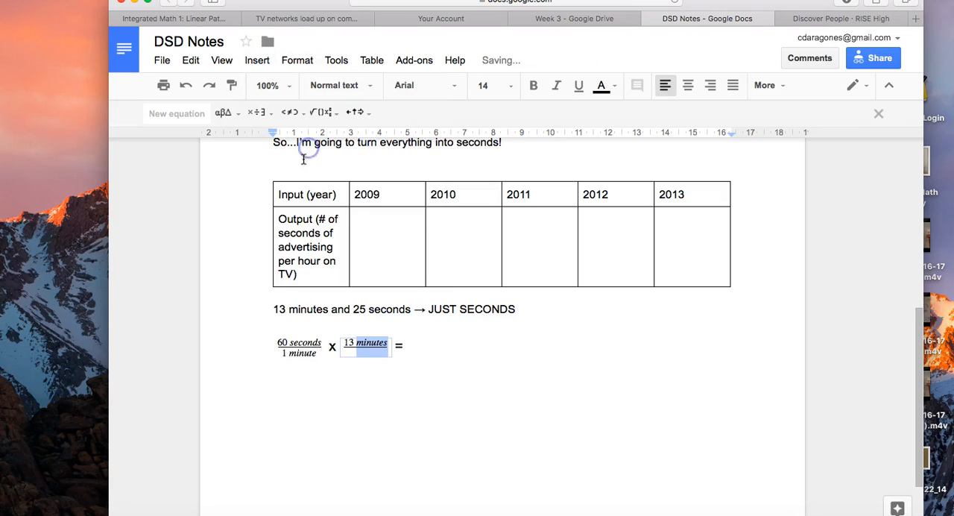
left_click(314, 352)
left_click(358, 342)
left_click_drag(357, 342, 387, 342)
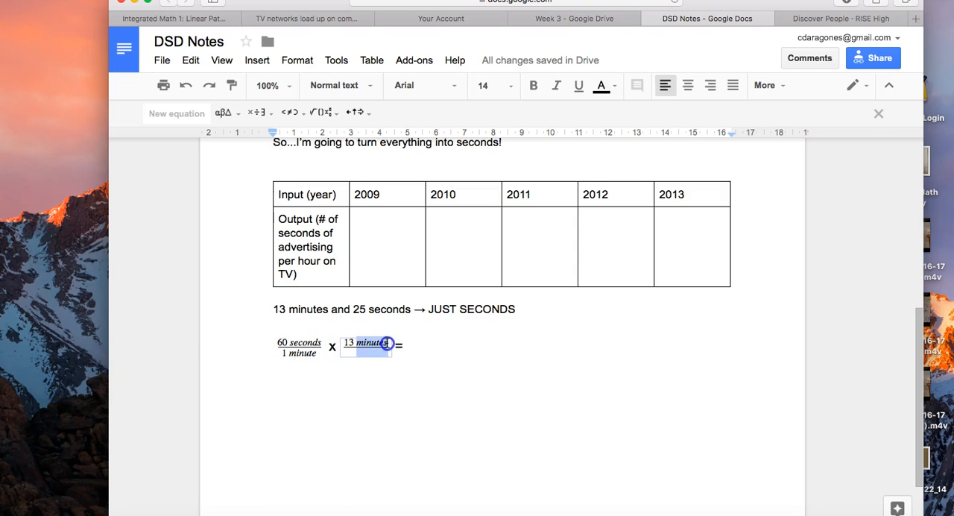
left_click(297, 59)
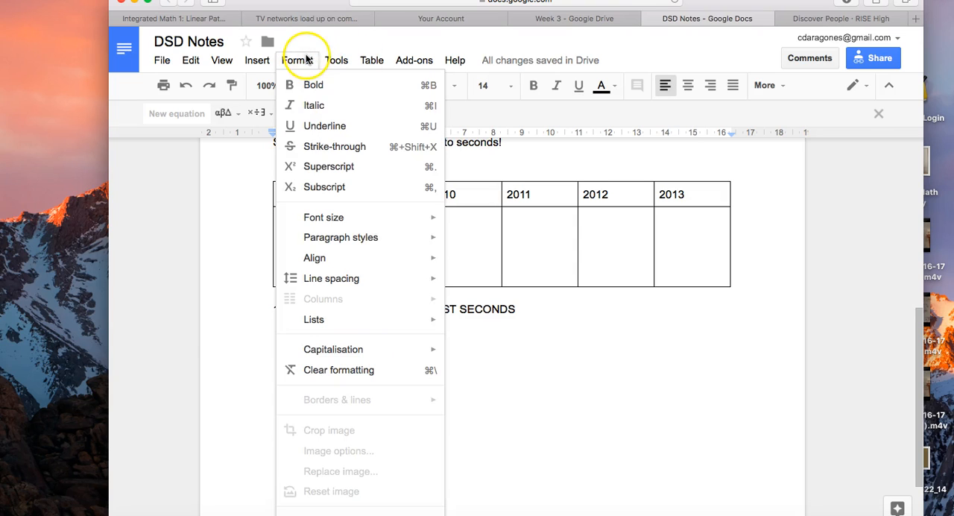
left_click(314, 147)
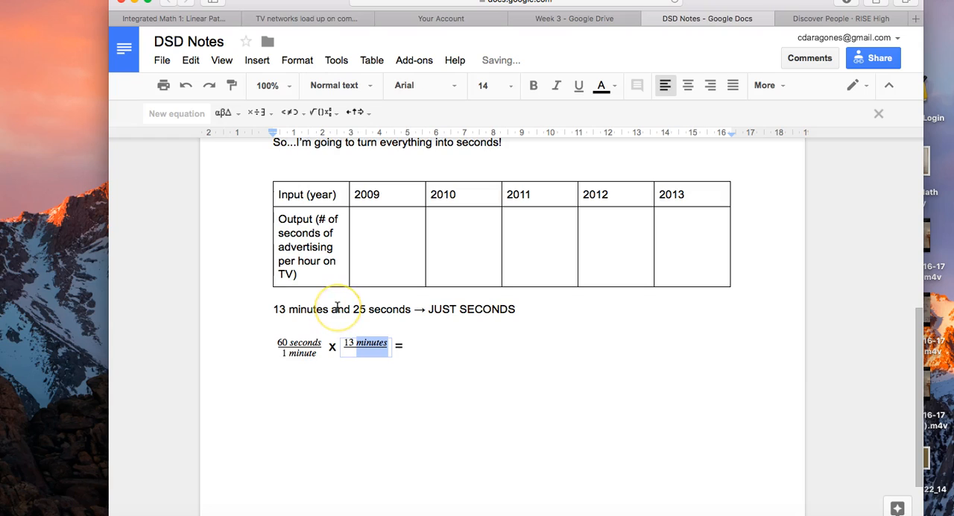
left_click(368, 385)
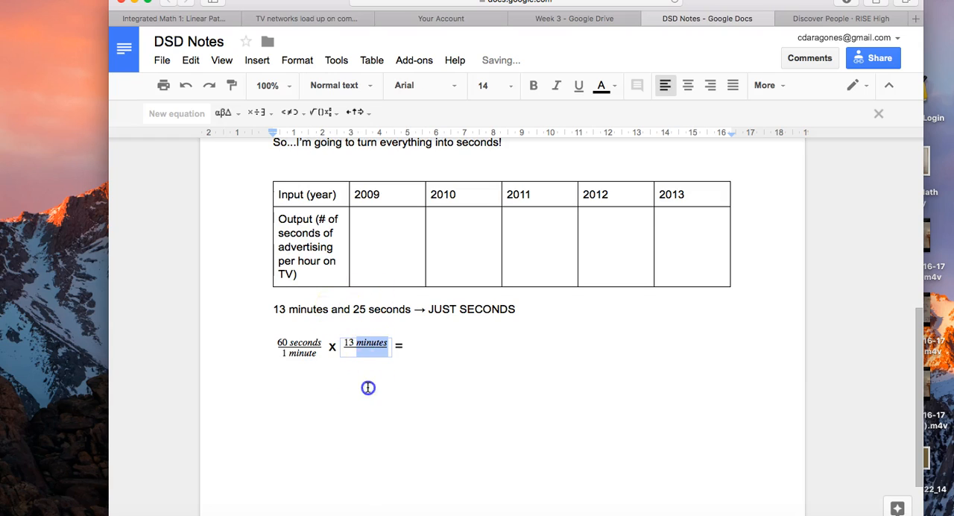
left_click(316, 351)
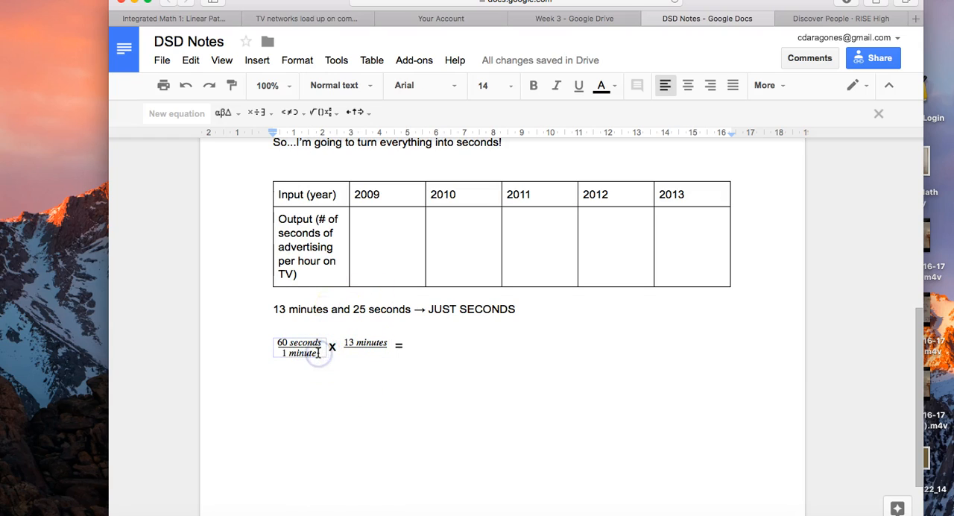
- Calculate 60*13 with a Google search in a new browser tab and write "780 seconds" as the result in DSD Notes
left_click(439, 337)
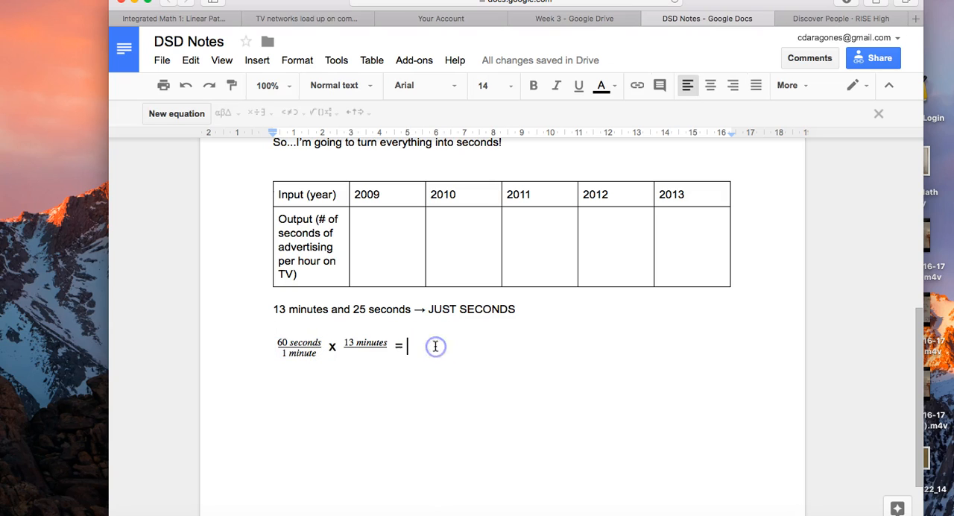
left_click(914, 21)
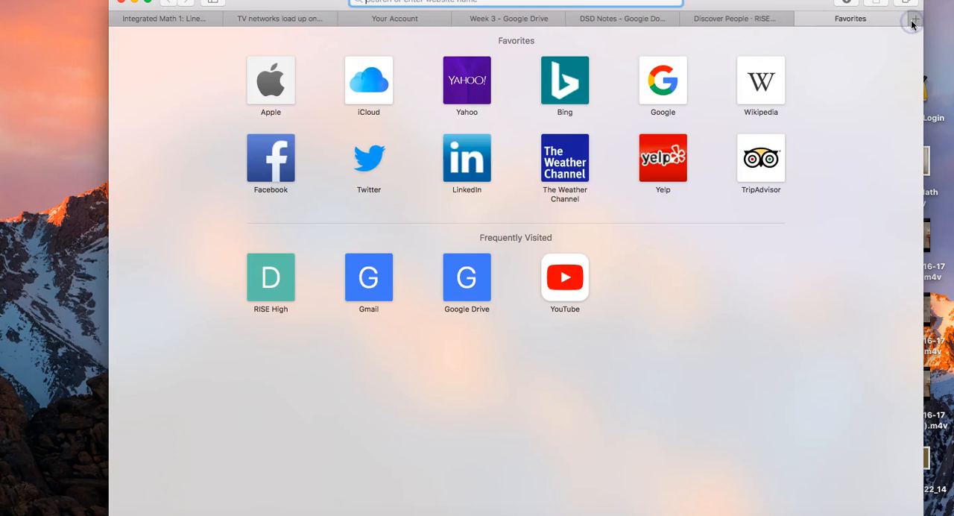
type("60*15")
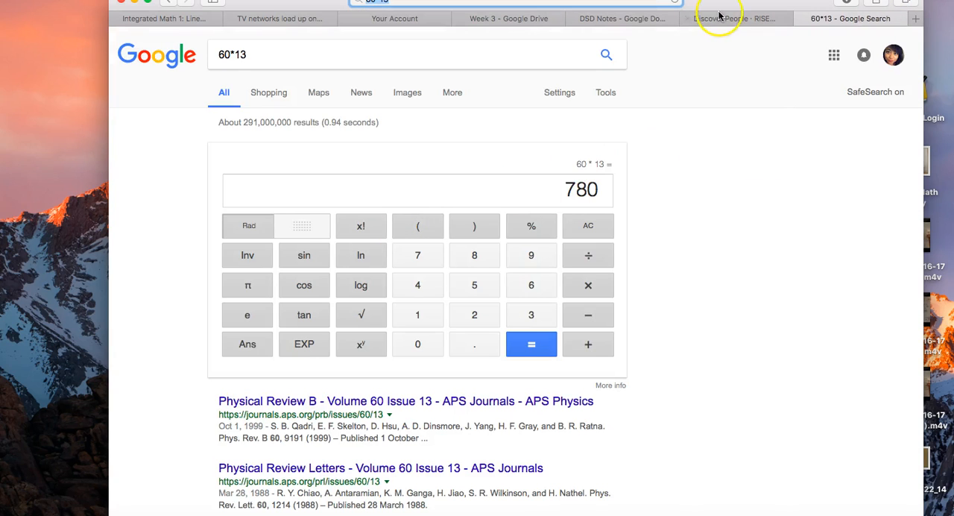
left_click(513, 22)
left_click(576, 25)
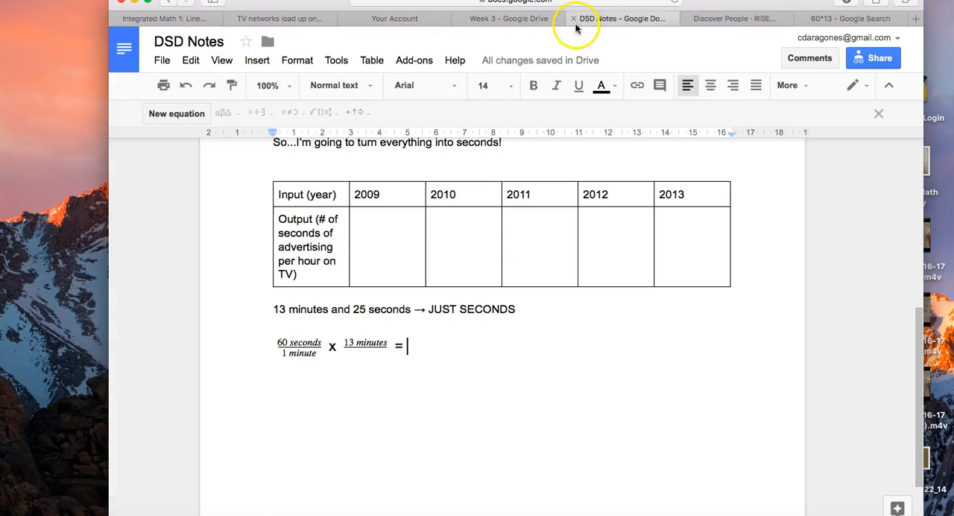
type("780 seconds")
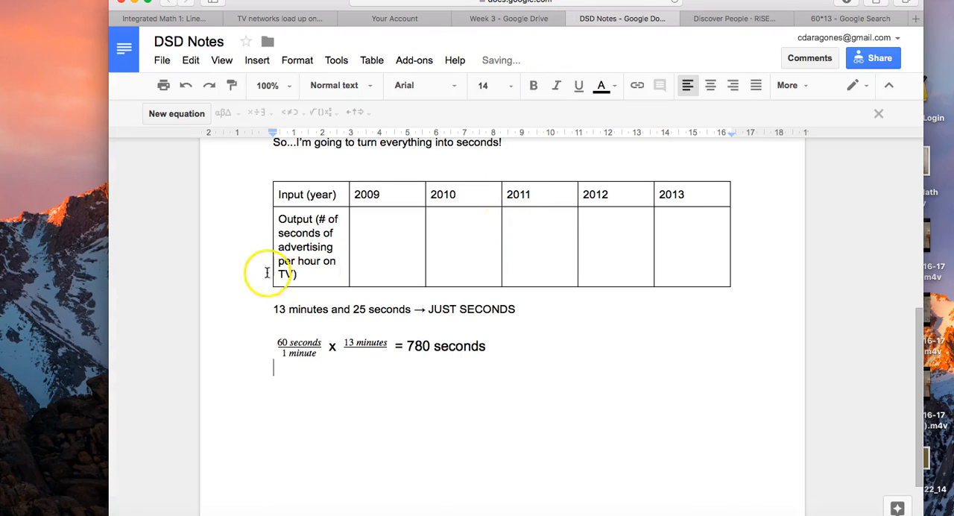
- Write "780 seconds + 25 seconds = 805 seconds" below the multiplication, and enter "805 seconds" as the table's 2009 output
left_click_drag(272, 309, 408, 305)
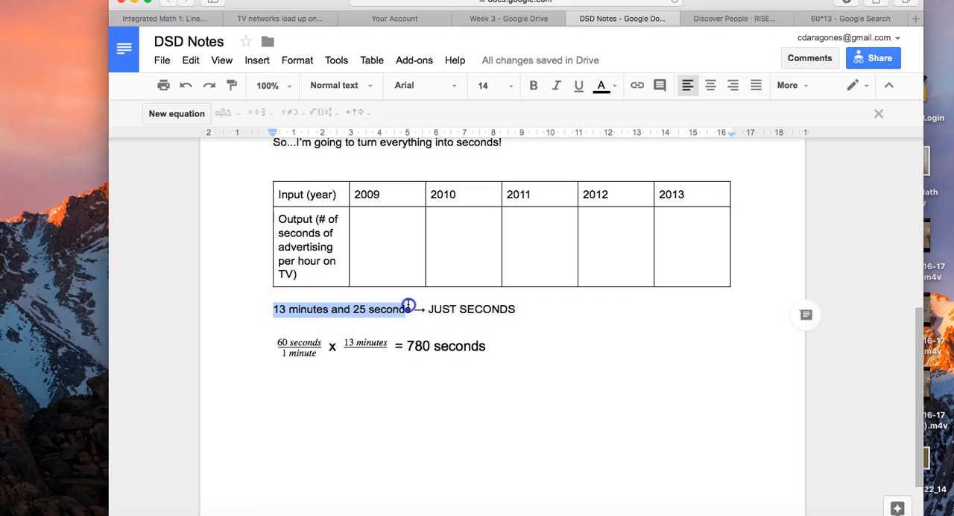
left_click(504, 365)
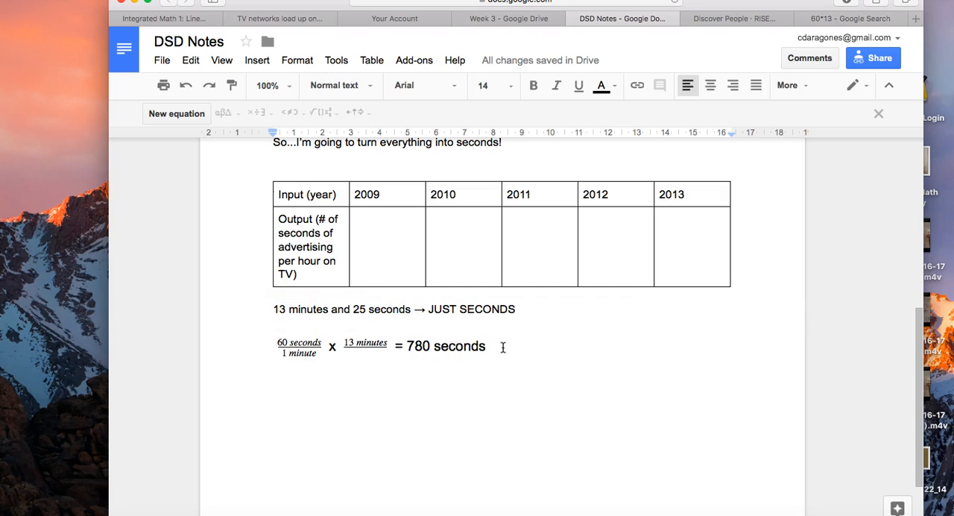
type("780 seconds + 2")
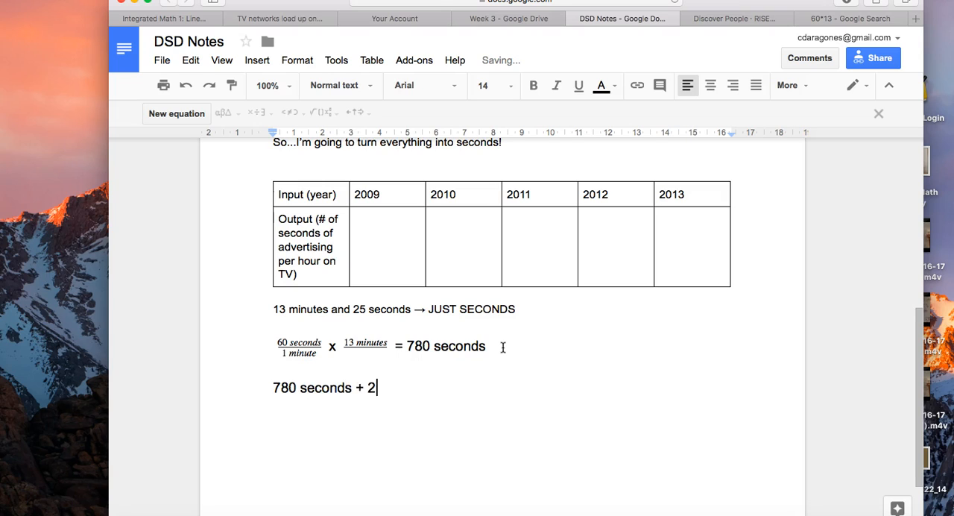
type("5 seconds = ")
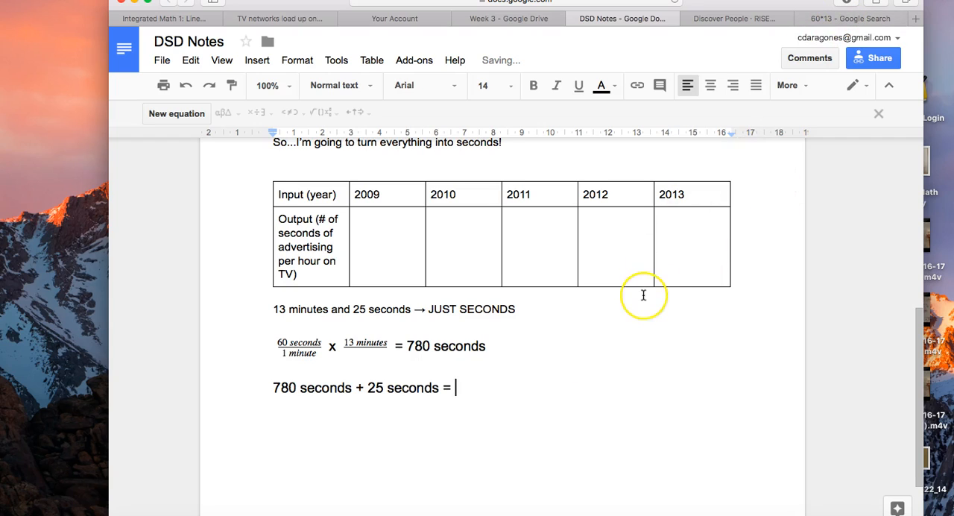
type("805 seconds")
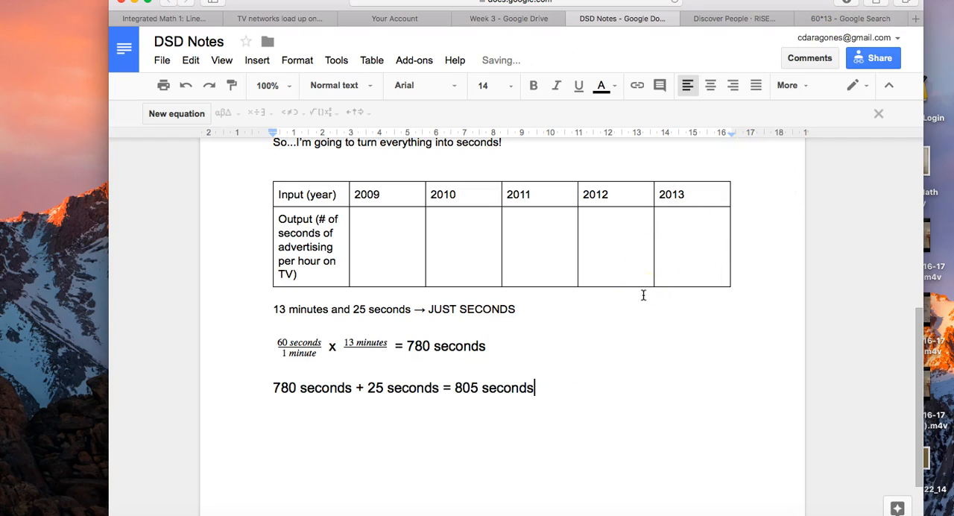
left_click(378, 245)
type("805 seconds")
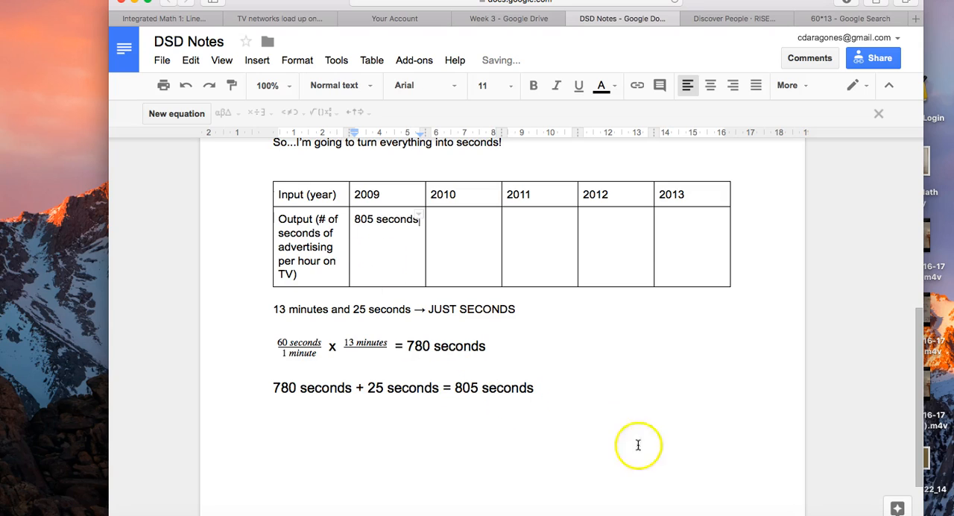
- Set the font size of "780 seconds" and the "780 seconds + 25 seconds = 805 seconds" line to 12
left_click(656, 395)
left_click_drag(656, 394, 257, 301)
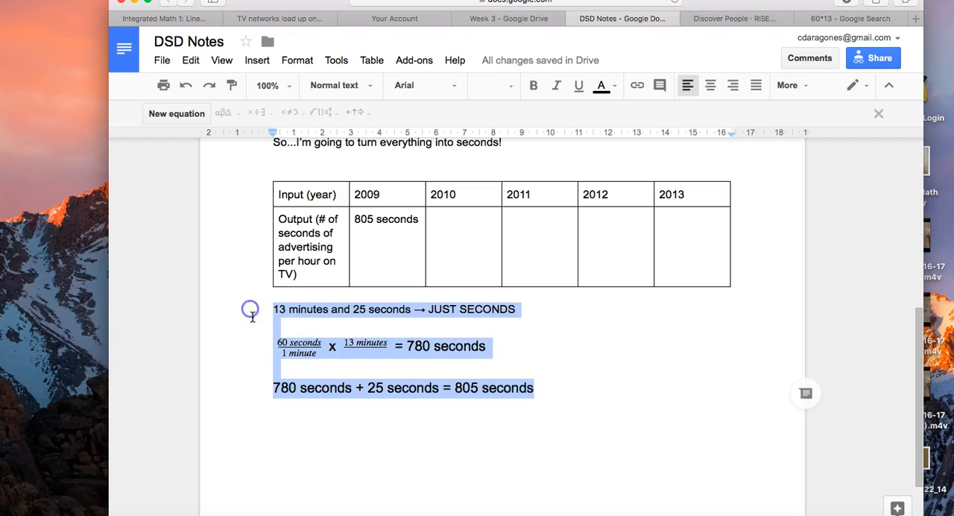
left_click(386, 373)
left_click_drag(408, 346, 535, 403)
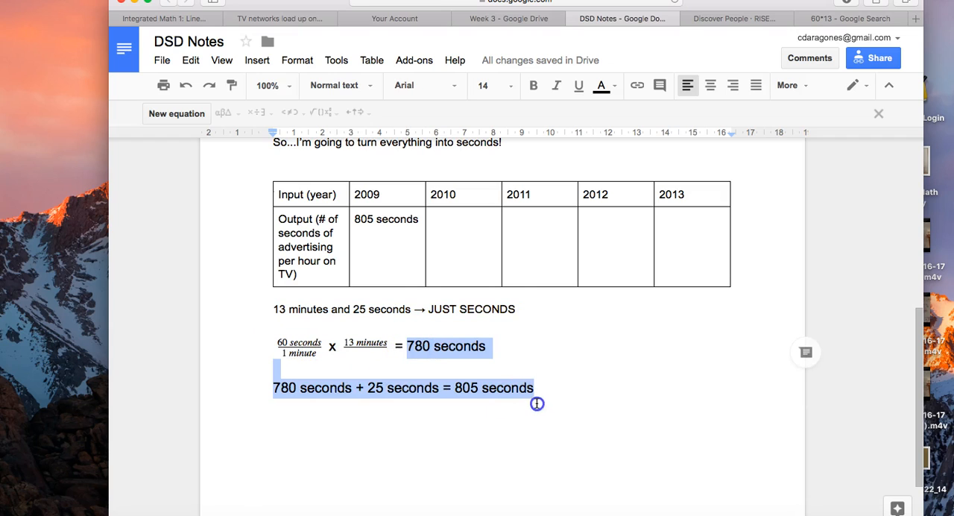
left_click(515, 92)
left_click(501, 194)
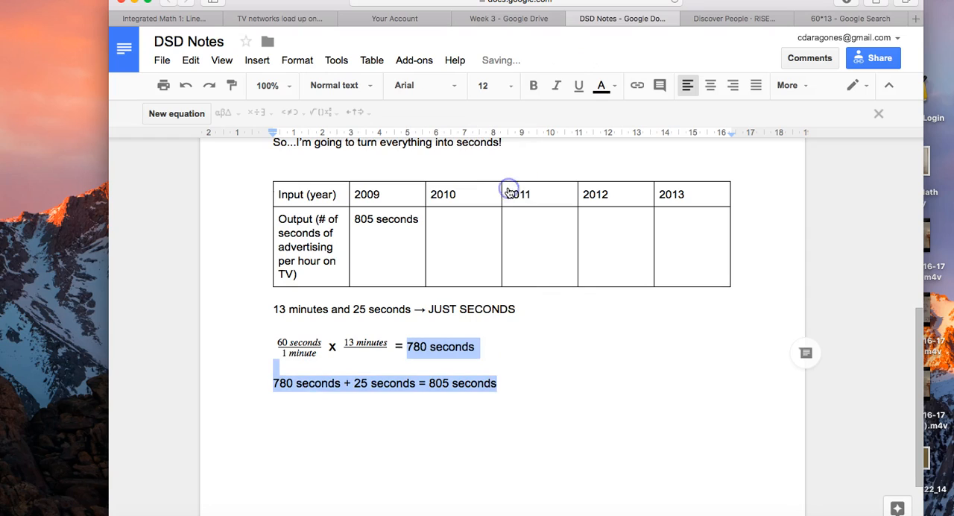
left_click(527, 363)
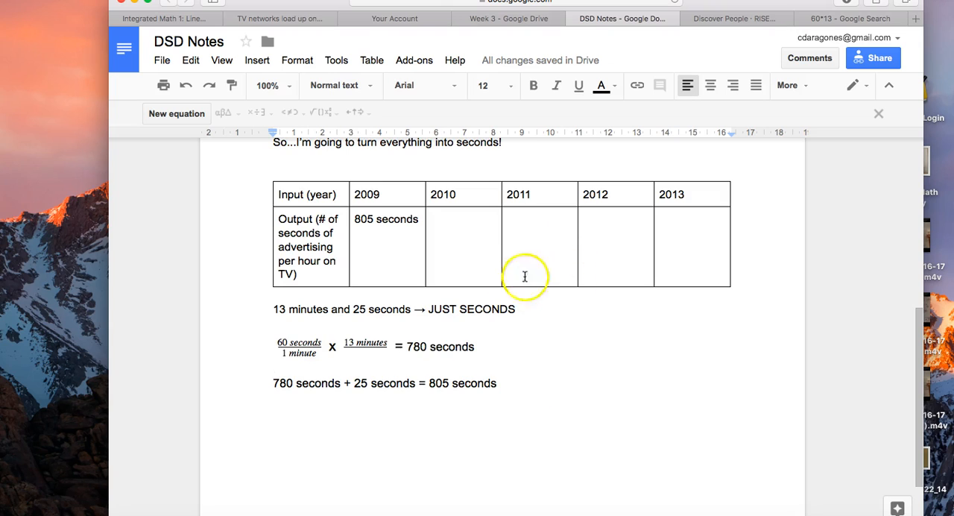
- Check the 2013 output in the minutes table, and start a fraction with numerator "60 seconds" on a new line below the 805 seconds sum
scroll(522, 277, "up", 2)
scroll(515, 285, "up", 4)
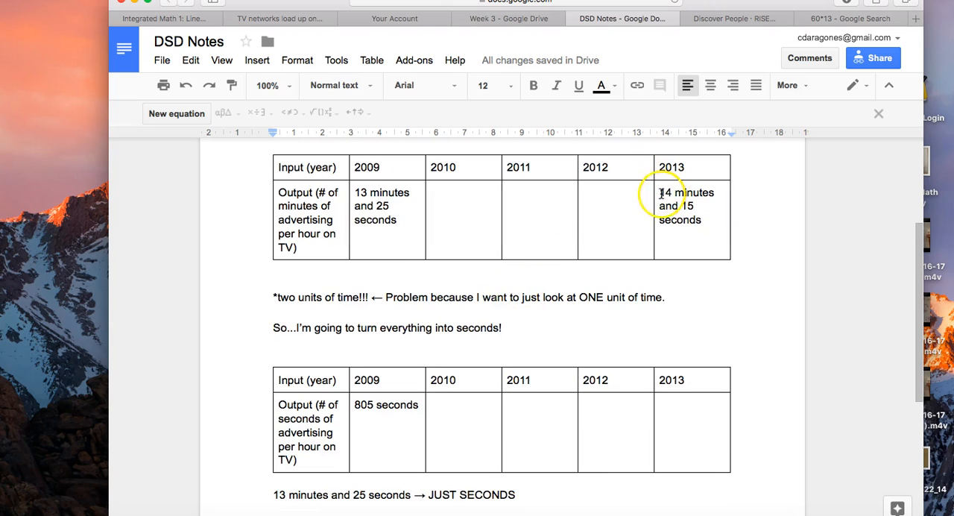
left_click_drag(659, 192, 708, 219)
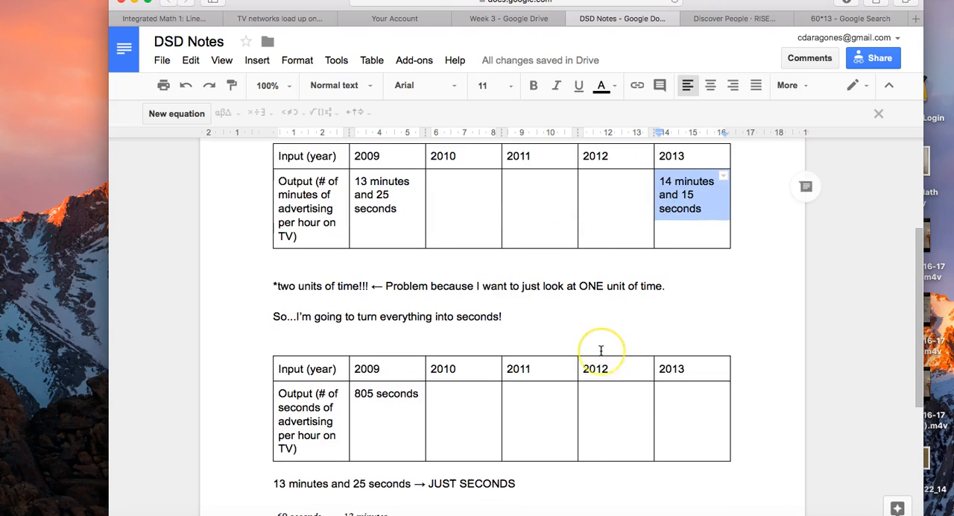
scroll(602, 347, "down", 7)
left_click(538, 349)
key("Return")
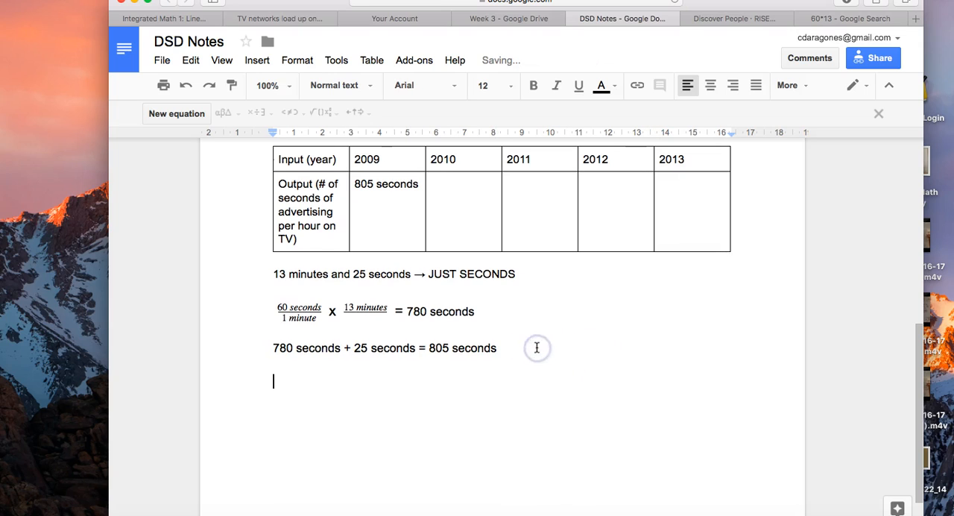
left_click(177, 114)
left_click(322, 112)
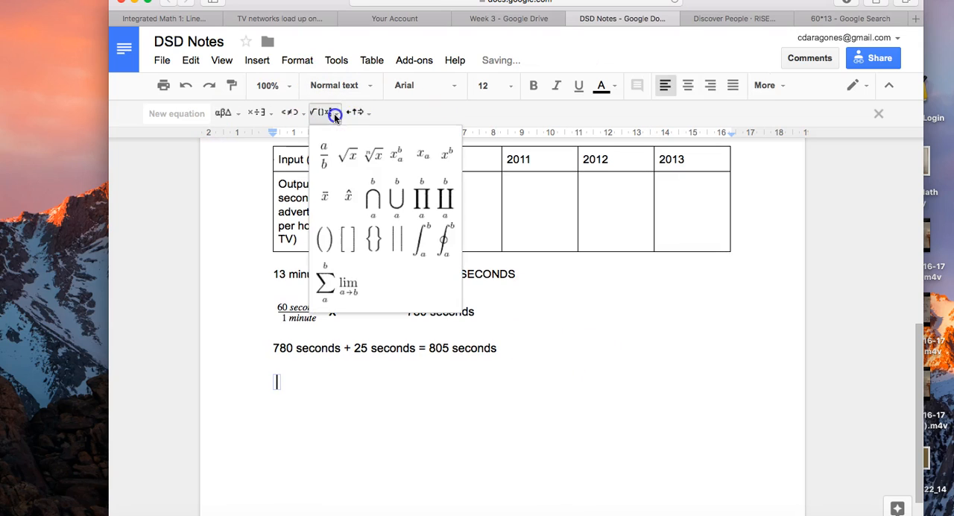
left_click(324, 155)
type("14")
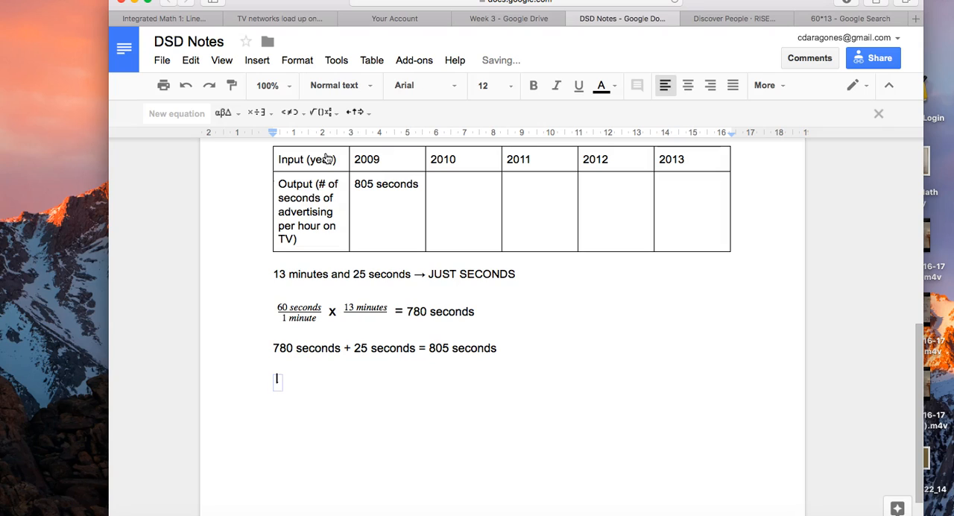
- Complete the new fraction with the denominator "1 minute" and add "x" after it
key("Right")
type("1")
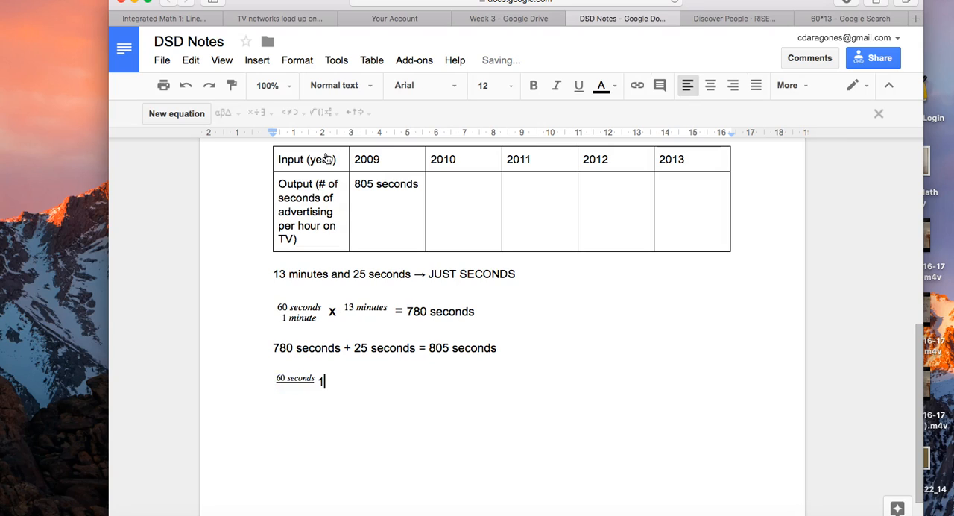
key("Left")
key("Right")
key("Left")
key("Down")
type("1 minue")
type("e")
key("Right")
type("x")
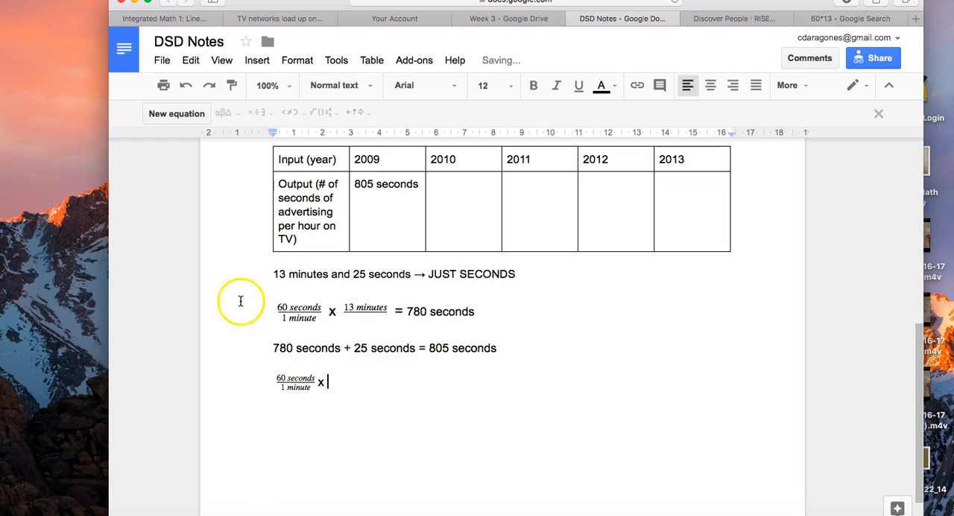
- Add "14 minutes" as an equation after the "x", followed by "="
left_click(202, 114)
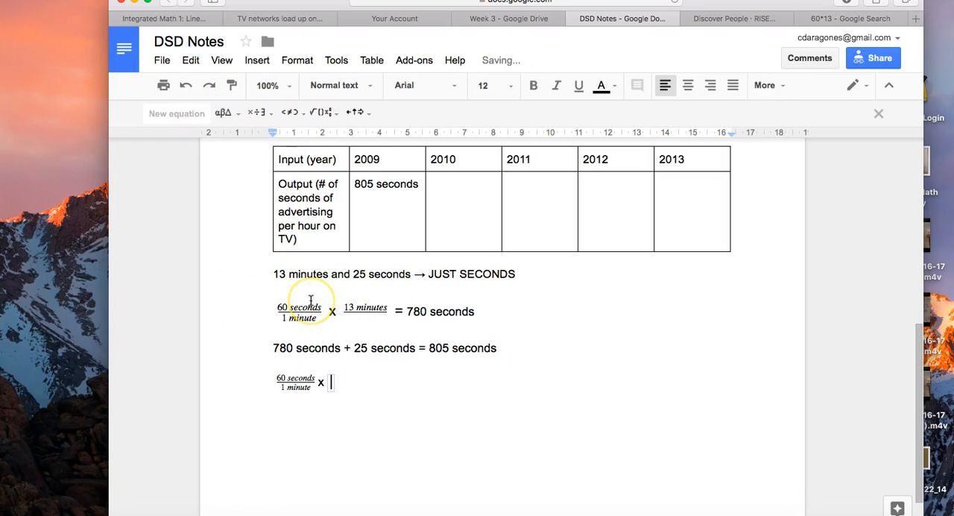
type("14 minutes")
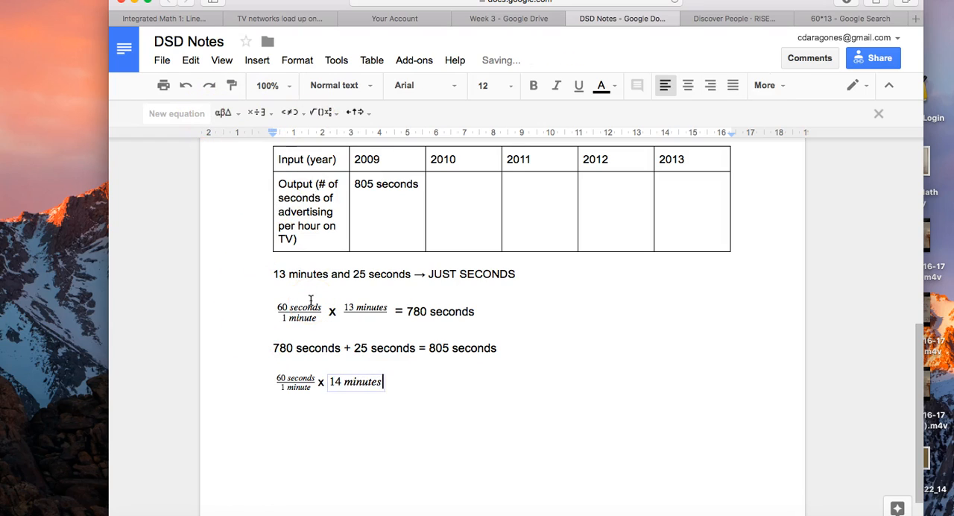
key("Right")
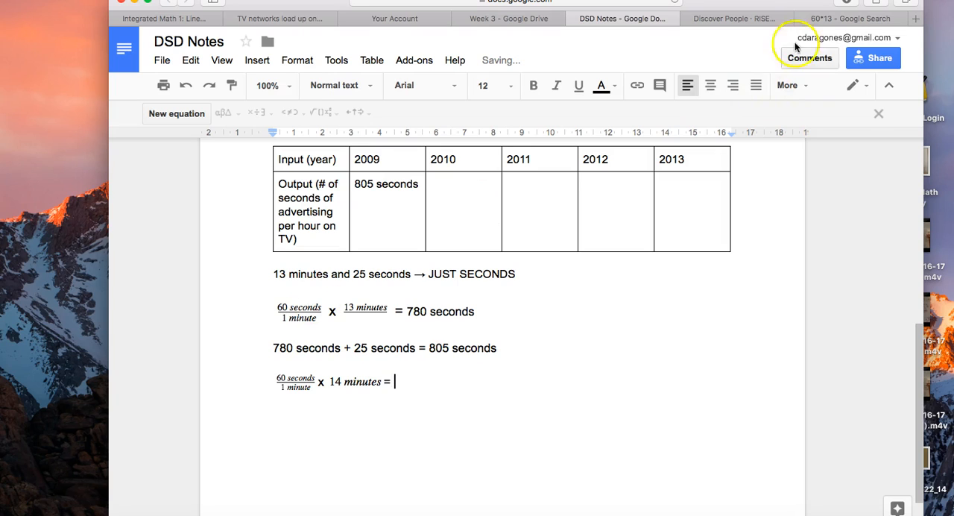
- Calculate 60*14 in the Google Search tab and write "840 seconds" as the result in DSD Notes
left_click(834, 19)
left_click(341, 57)
key("BackSpace")
type("4")
key("Return")
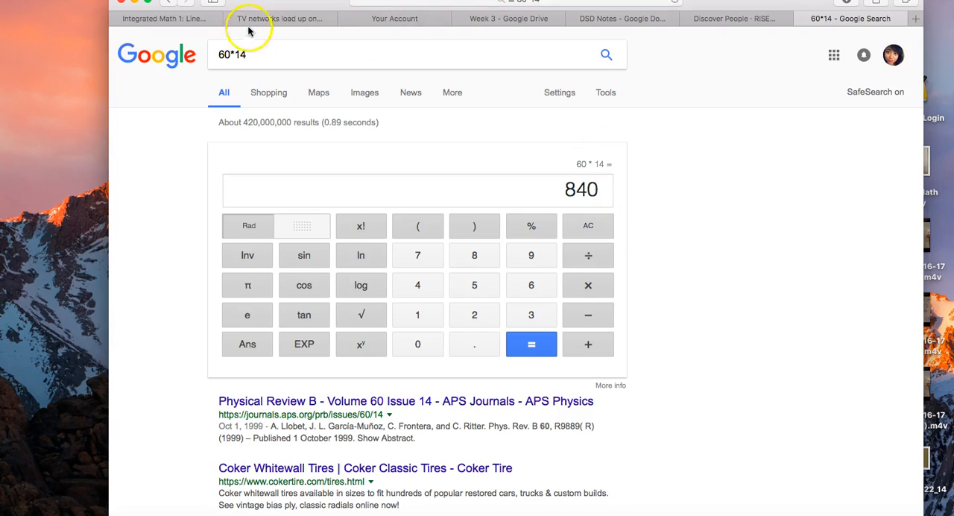
left_click(632, 22)
type("94")
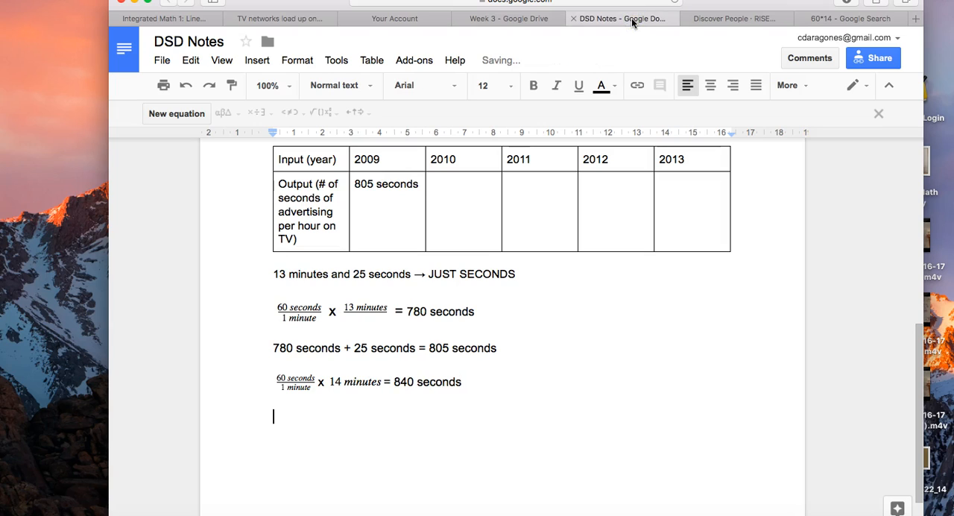
- Write "840 seconds + 15 seconds = 855 seconds" on a new line below the 14 minutes multiplication
scroll(558, 256, "up", 5)
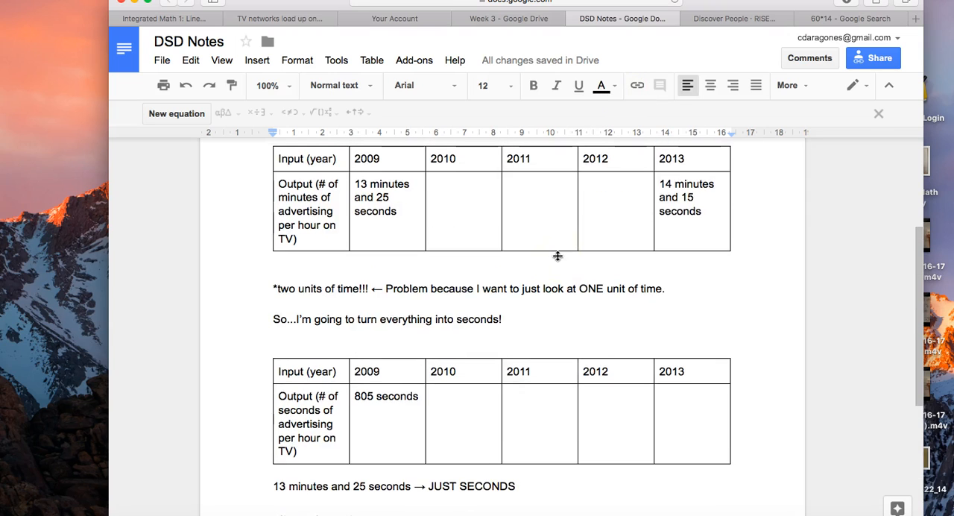
scroll(581, 254, "down", 5)
type("840")
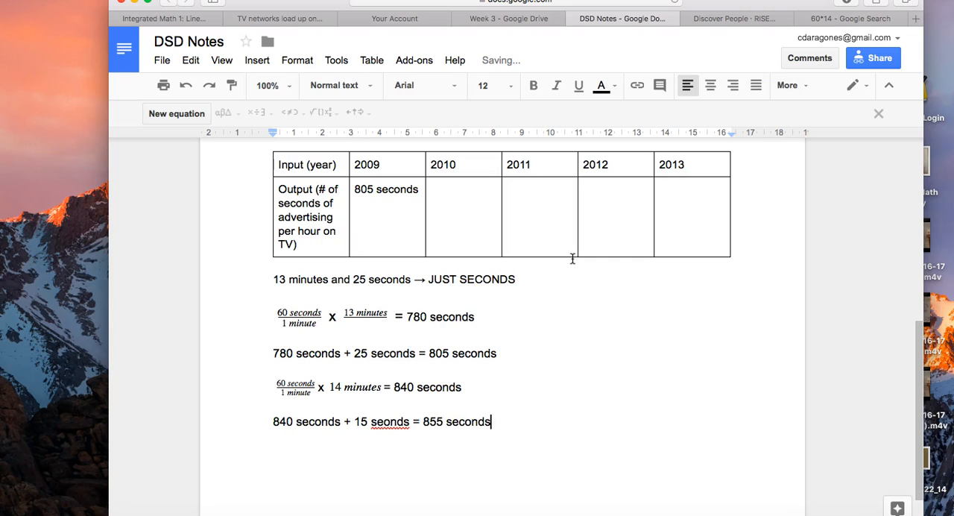
left_click(386, 421)
type("c")
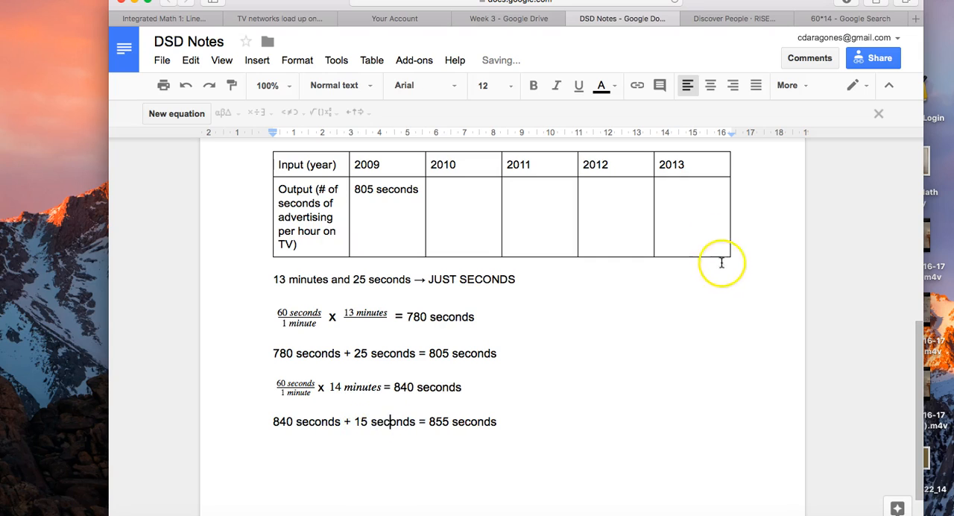
- Enter "855 seconds" as the 2013 output in the seconds table and highlight it
left_click(682, 217)
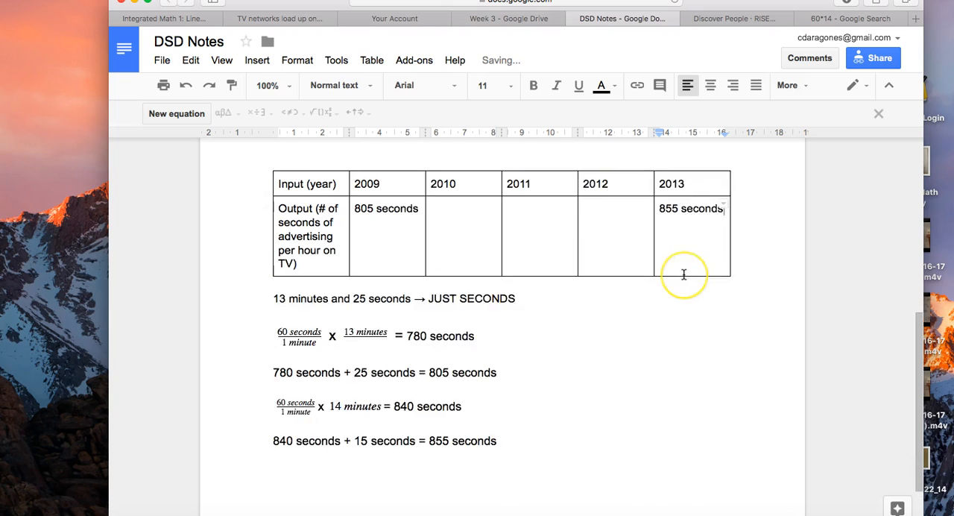
scroll(681, 254, "up", 2)
scroll(710, 251, "down", 2)
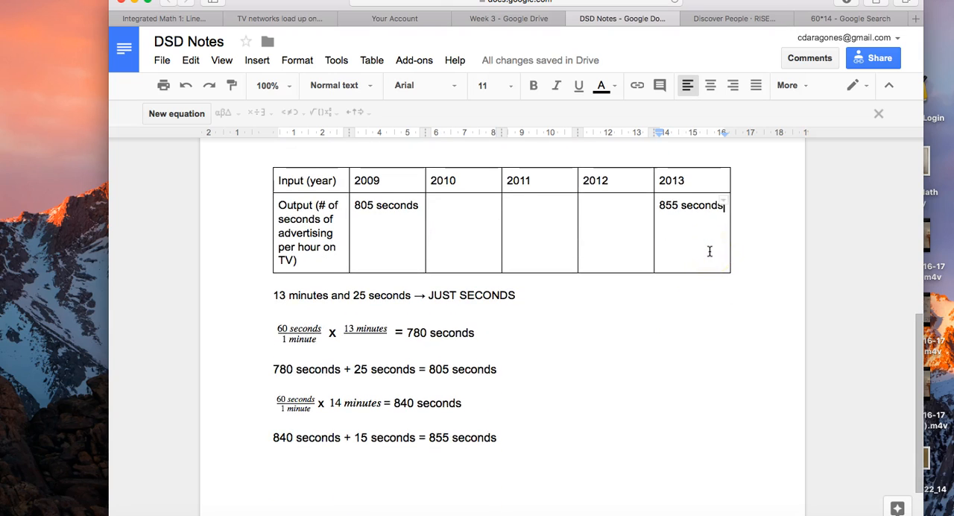
scroll(710, 251, "up", 1)
left_click(660, 255)
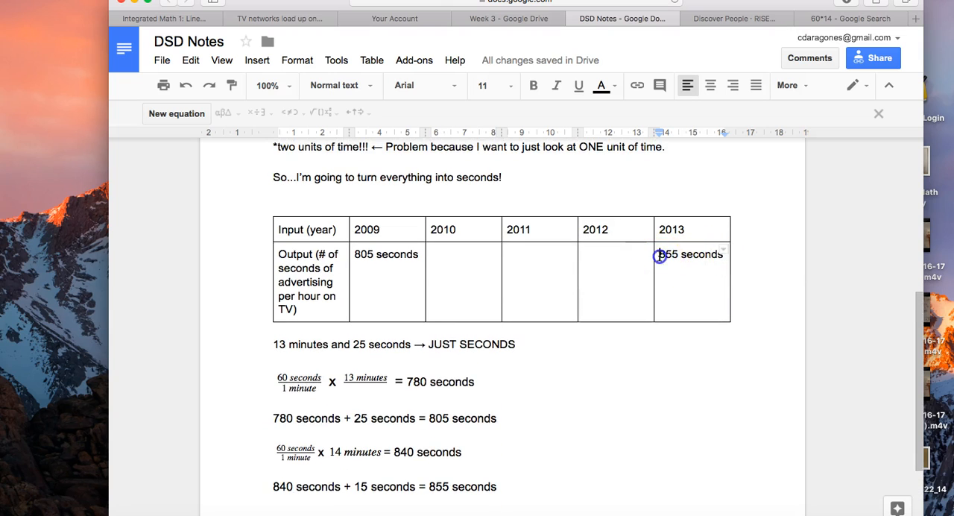
left_click_drag(659, 255, 735, 255)
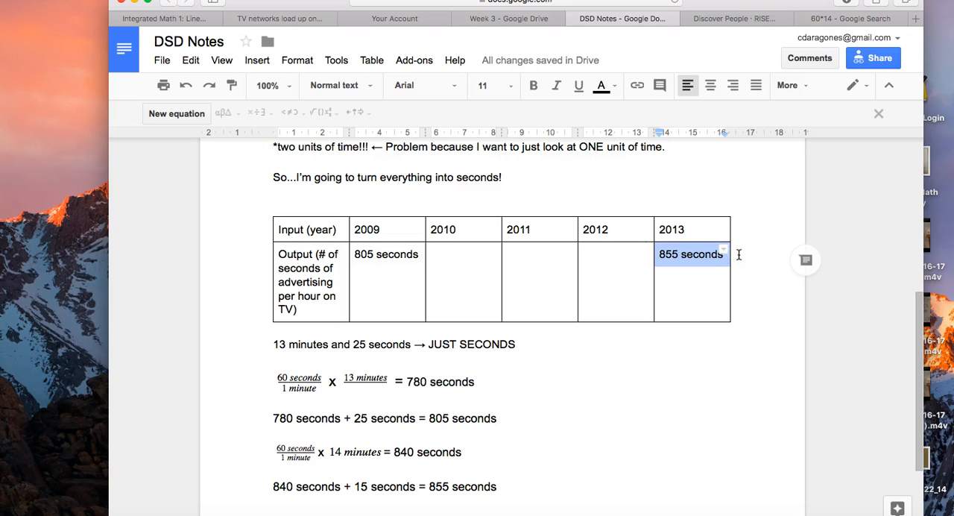
- Insert blank lines between the seconds table and the "13 minutes and 25 seconds → JUST SECONDS" line
left_click(454, 275)
left_click(269, 344)
key("Return")
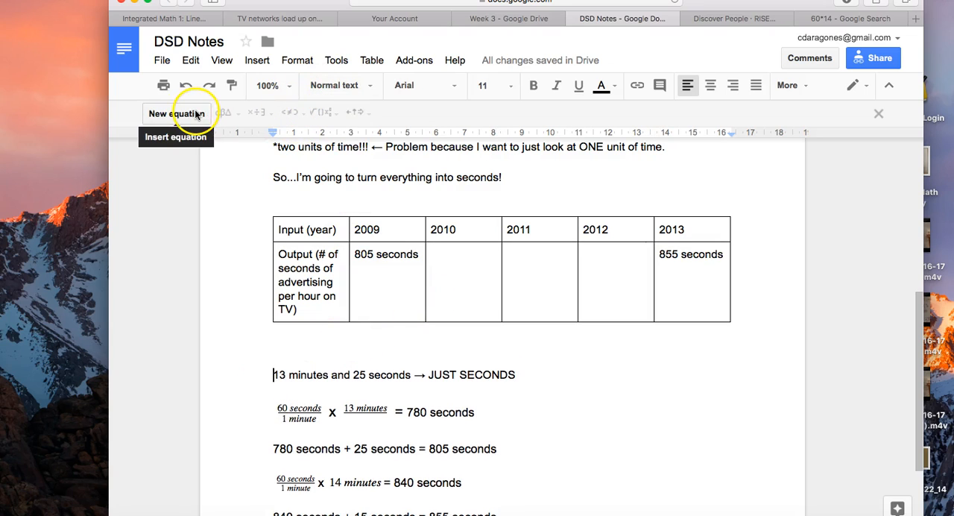
- Try to draw a dashed arrow under the 2009 column of the seconds table using an equation
left_click(399, 326)
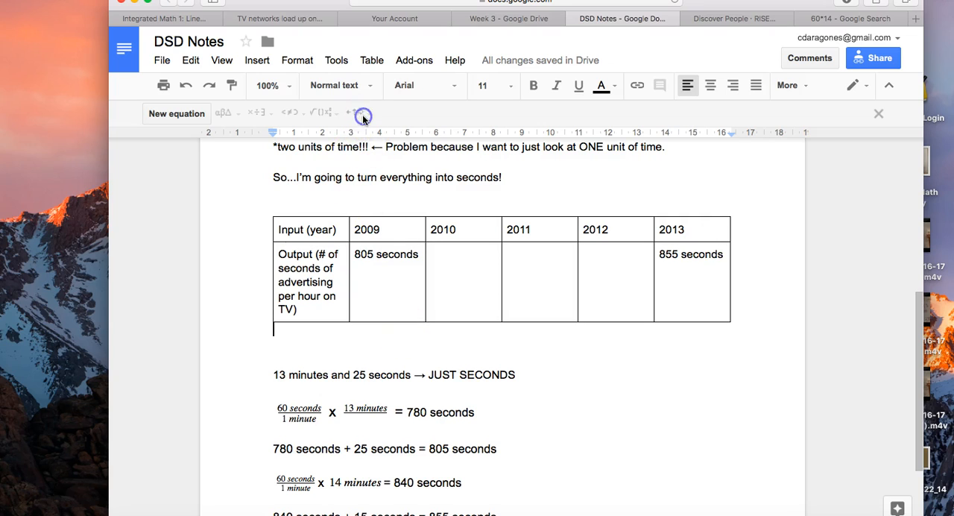
left_click(181, 115)
key("Right")
left_click(383, 332)
key("Tab")
key("Tab")
key("Tab")
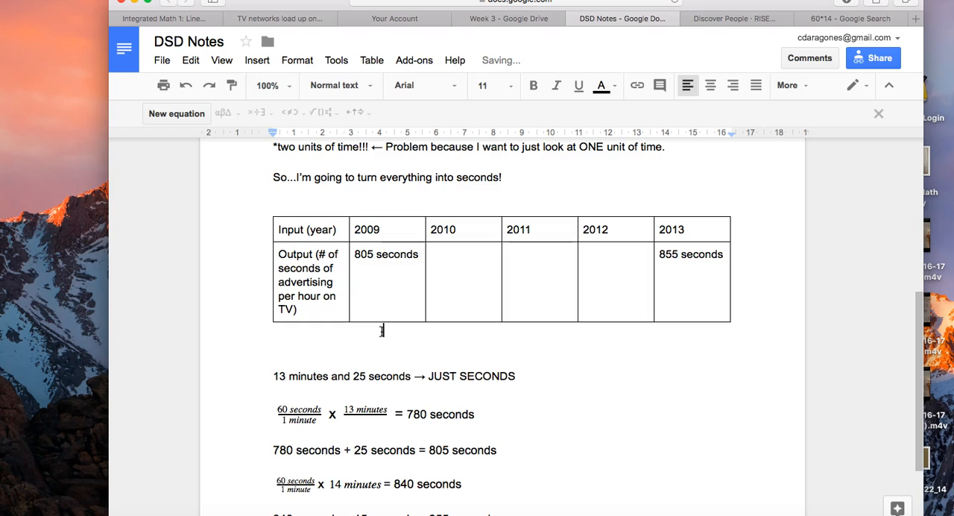
left_click(192, 115)
left_click(356, 111)
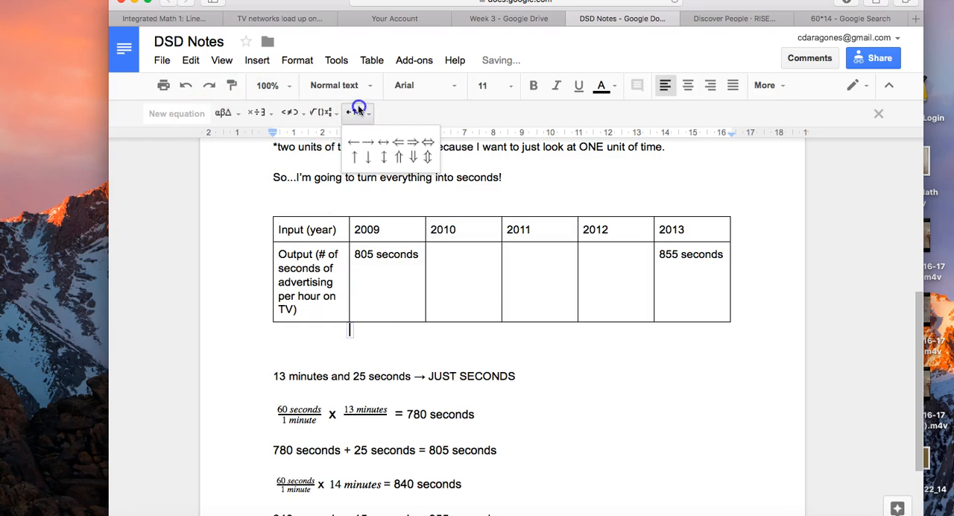
left_click(354, 143)
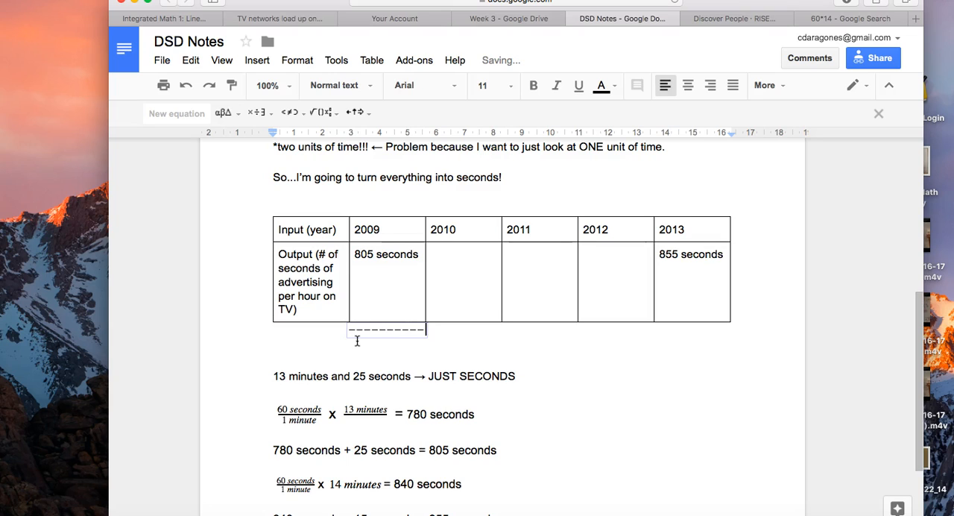
left_click(357, 312)
- Write "From 2009 to 2013, there was an increase in advertising of 50 seconds per hour." below the seconds table
left_click(390, 349)
type("**")
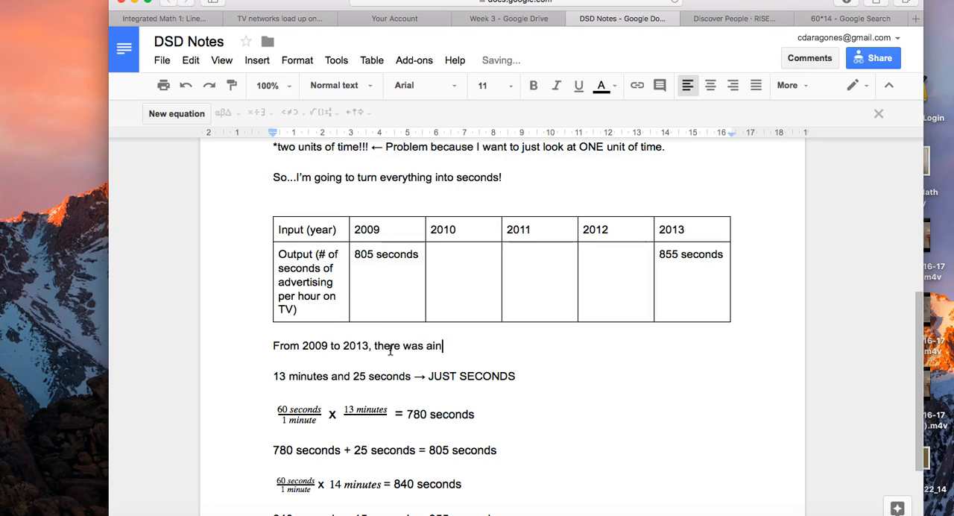
type("e in advertising of 50 sec")
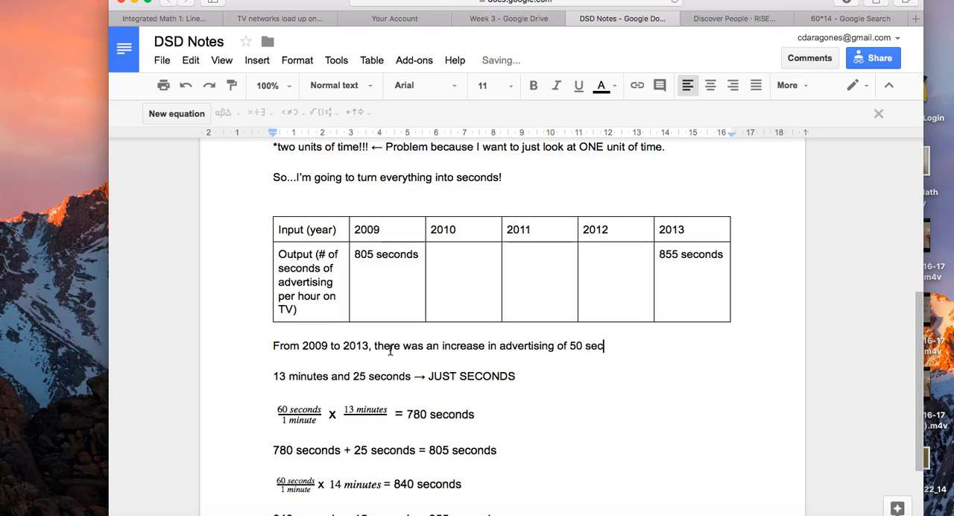
type("er hour.")
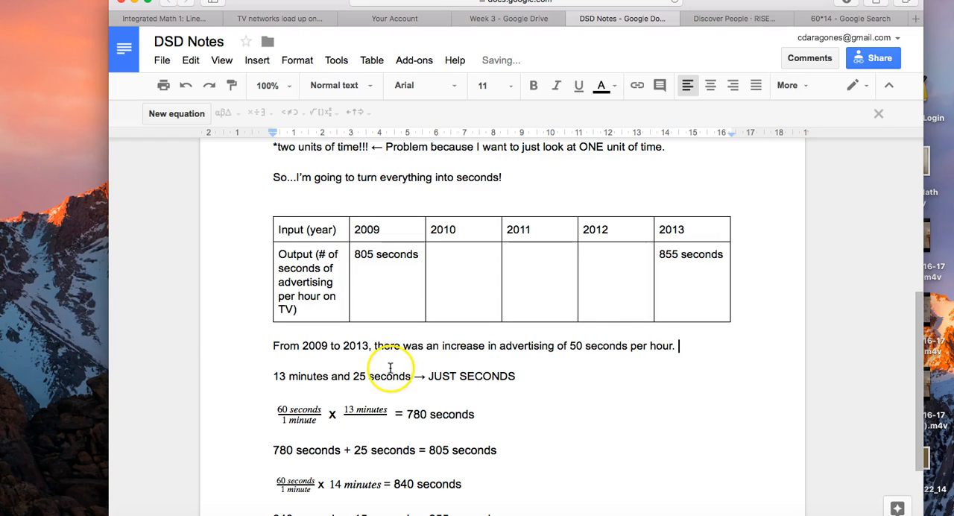
- Compare the 2009 and 2013 outputs, and extend the increase sentence with "because 855 - 855 = 50."
scroll(390, 368, "down", 2)
left_click(273, 340)
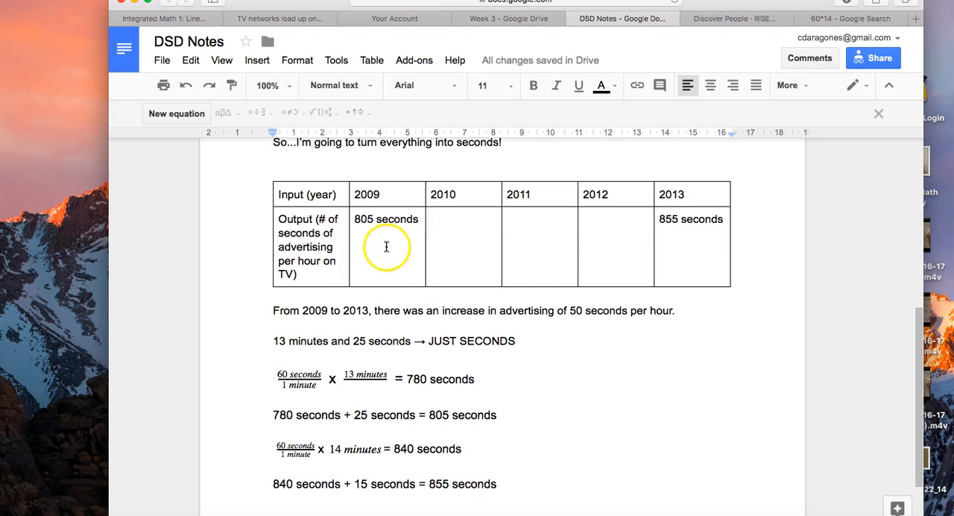
left_click_drag(375, 246, 456, 239)
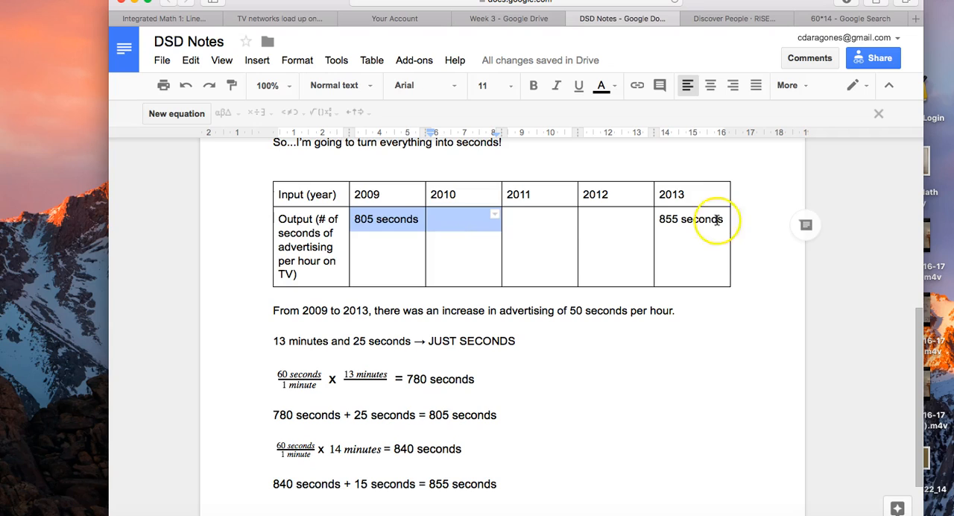
left_click(664, 221)
left_click(371, 222)
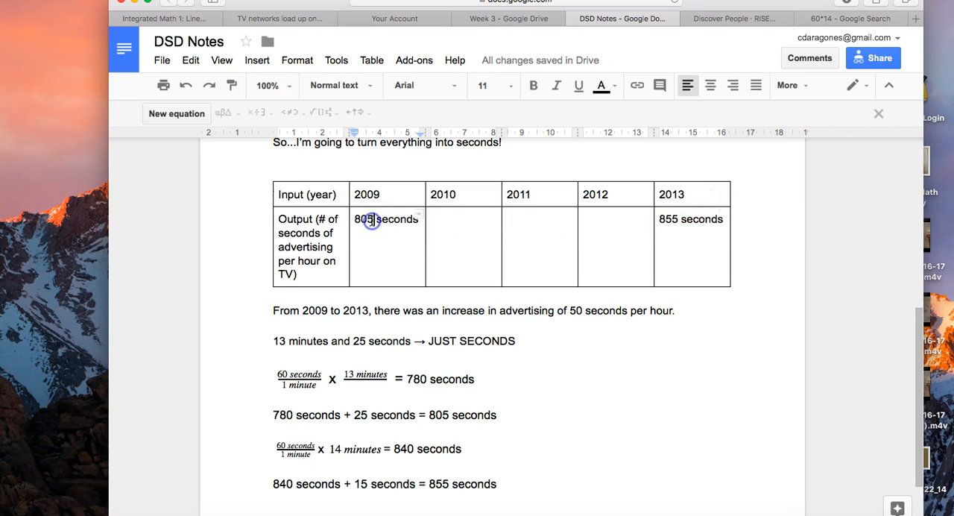
left_click(698, 319)
key("BackSpace")
key("BackSpace")
type("because 855 - 855 = 50")
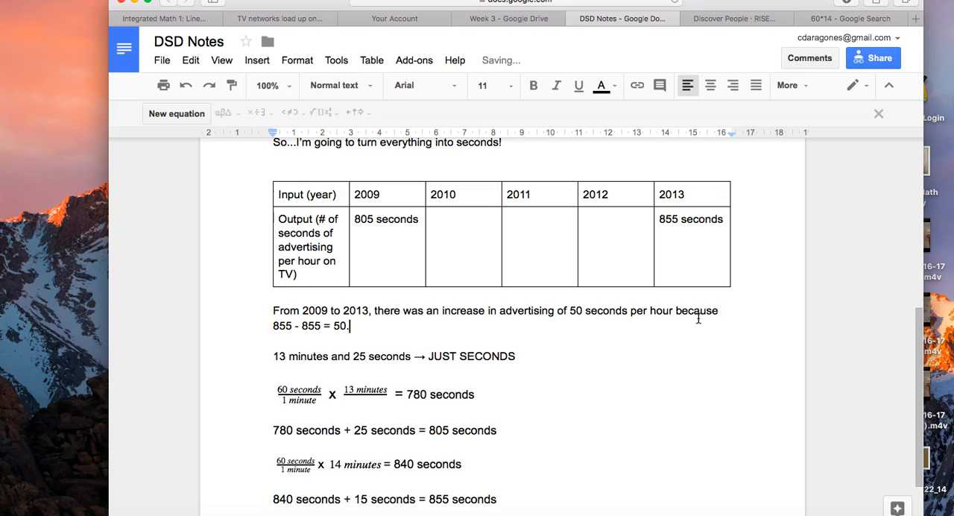
- Correct the subtraction in the increase sentence to "855 - 805 = 50."
left_click(319, 325)
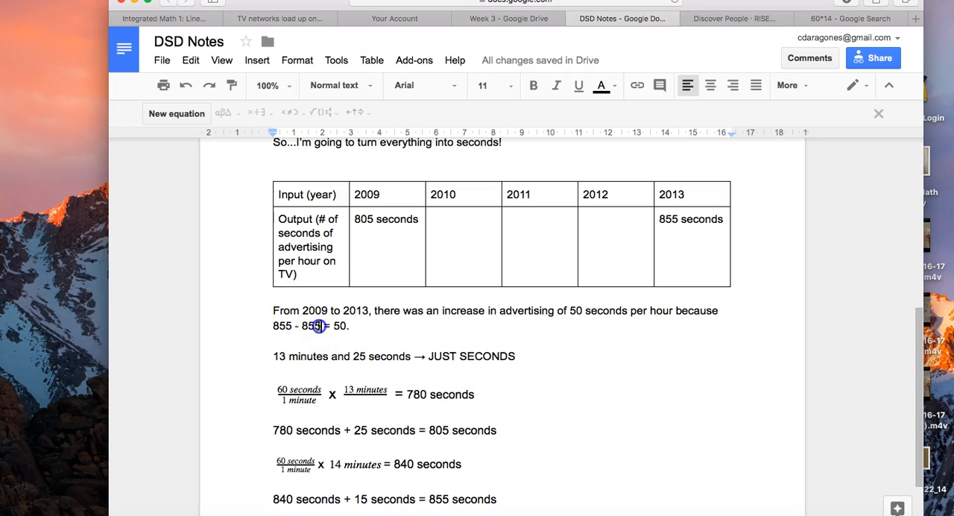
key("BackSpace")
type("0")
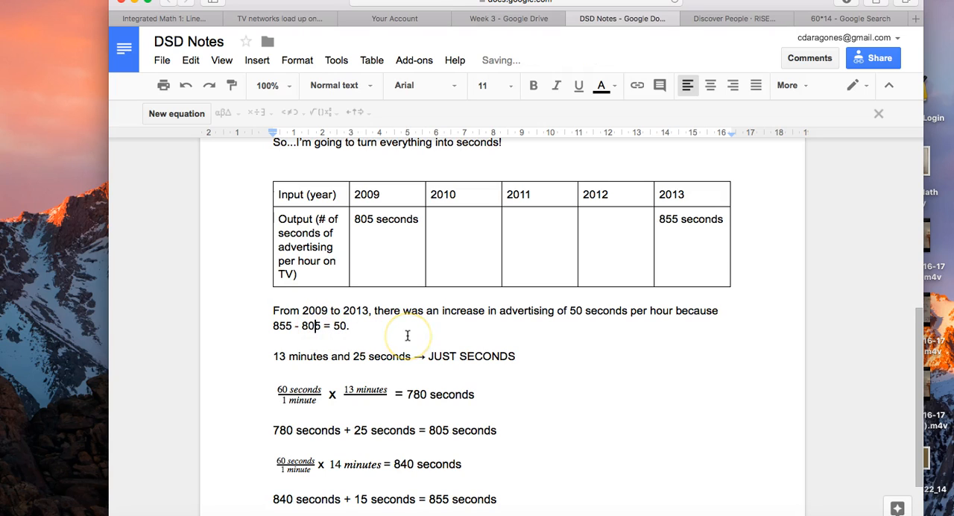
- Add the line "**ASSUME: There is a constant increase in the number of advertising seconds per year." below the last seconds calculation
scroll(408, 336, "down", 3)
scroll(408, 333, "up", 3)
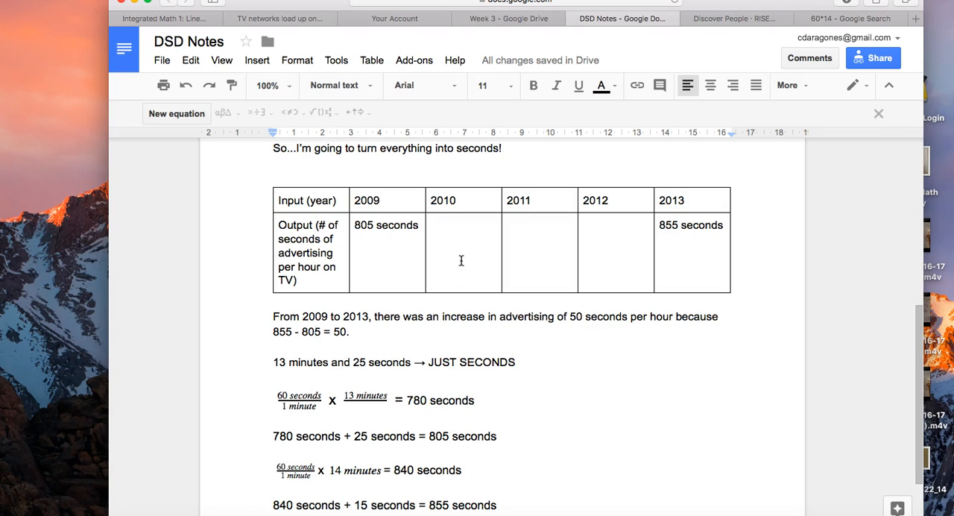
left_click_drag(461, 260, 595, 264)
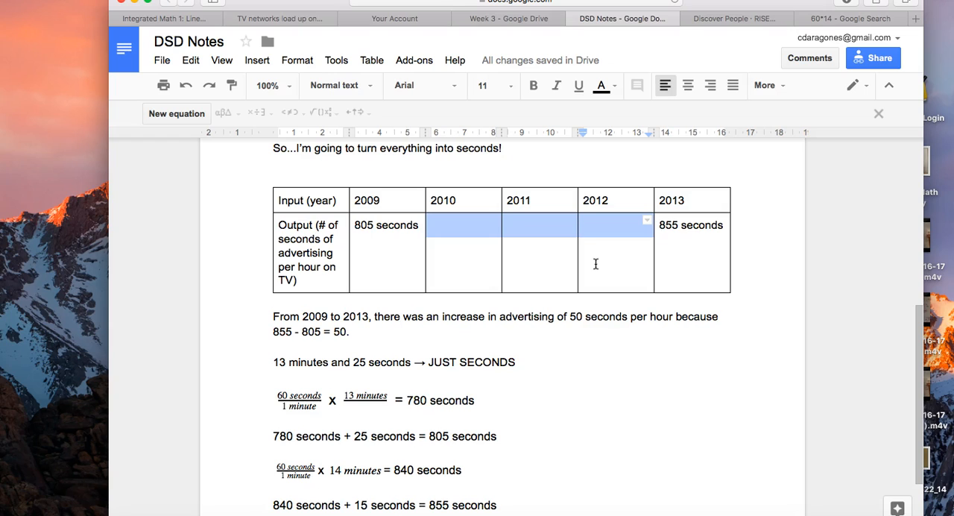
scroll(464, 410, "down", 2)
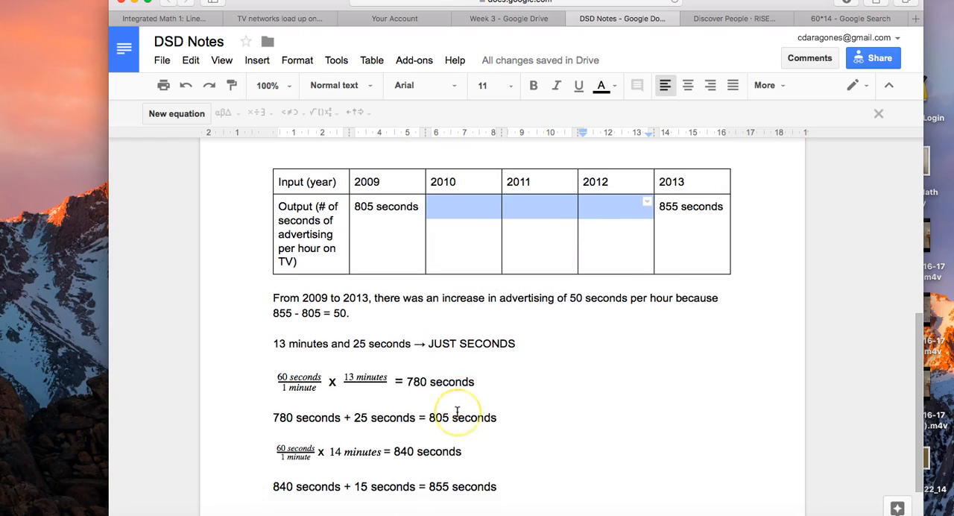
scroll(457, 412, "down", 2)
left_click(547, 389)
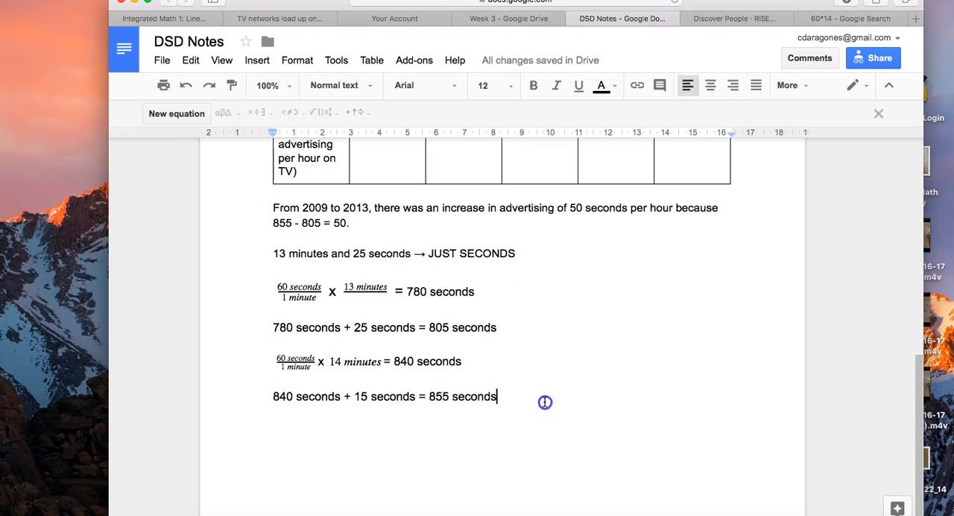
key("Return")
type("**")
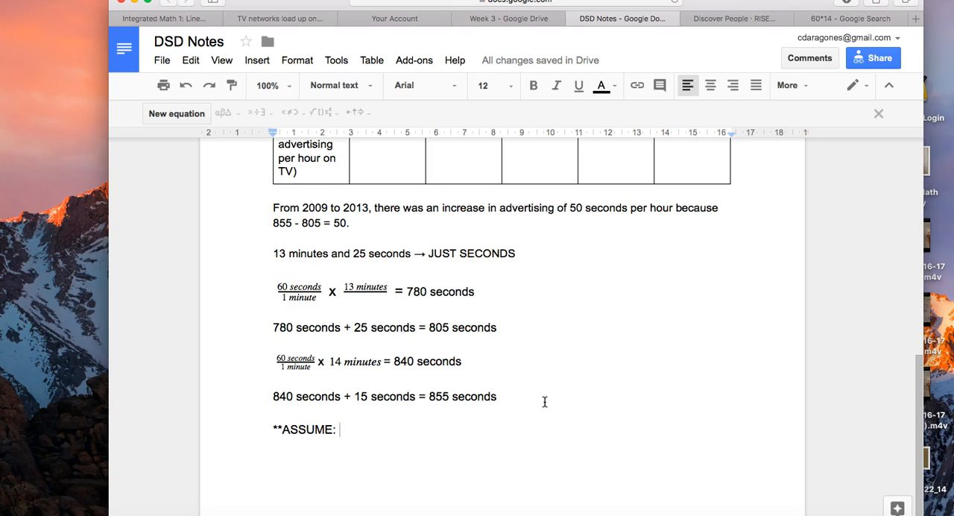
type("There is a constant increase in the number of advertis")
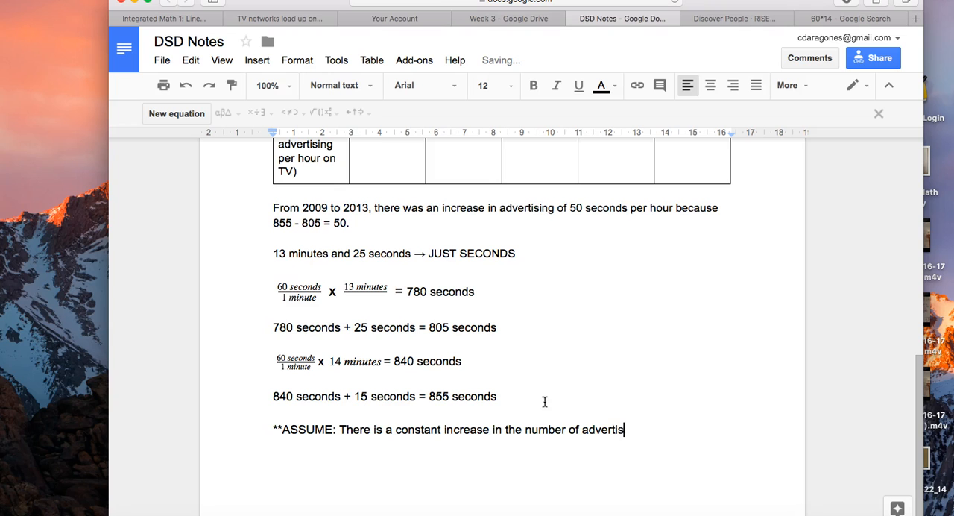
type("r year.")
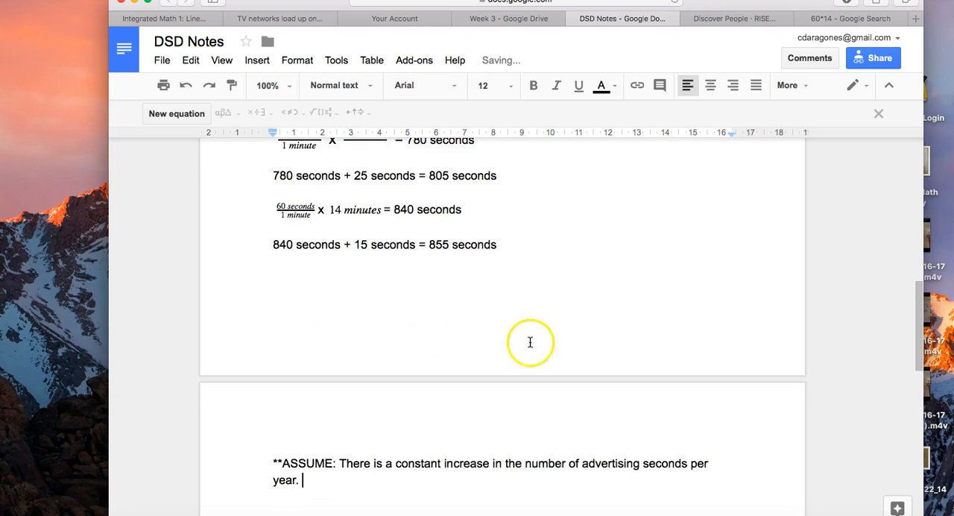
- Examine the output cells for 2010 to 2013 in the seconds table against the constant-increase assumption
scroll(528, 341, "up", 5)
scroll(530, 342, "down", 1)
scroll(530, 342, "up", 3)
left_click(439, 416)
left_click(526, 414)
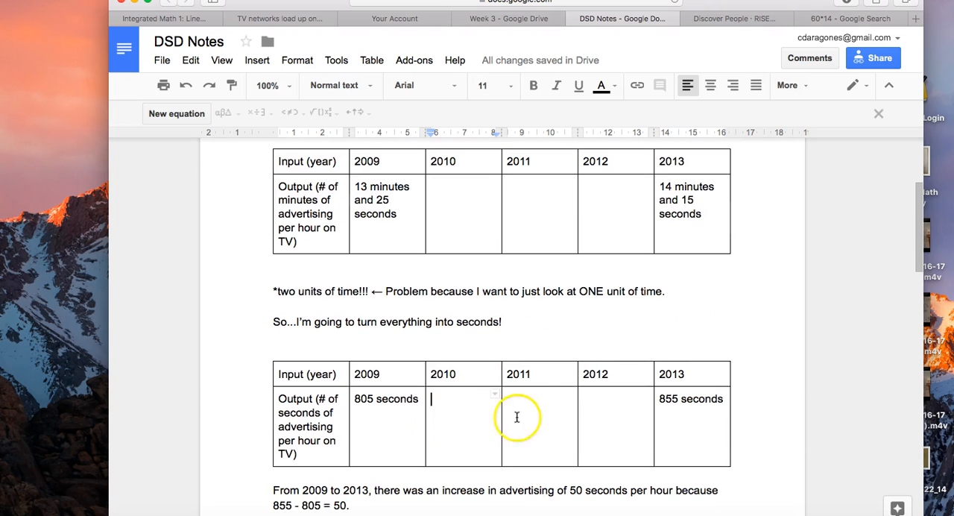
left_click(454, 413)
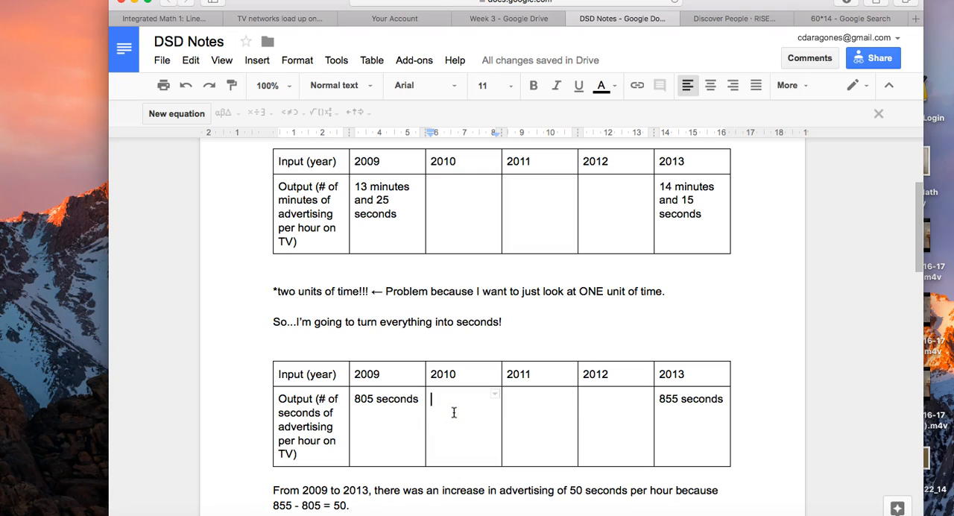
left_click(550, 418)
scroll(453, 385, "down", 2)
double_click(459, 346)
left_click(527, 348)
left_click(624, 355)
left_click(689, 353)
scroll(575, 372, "down", 8)
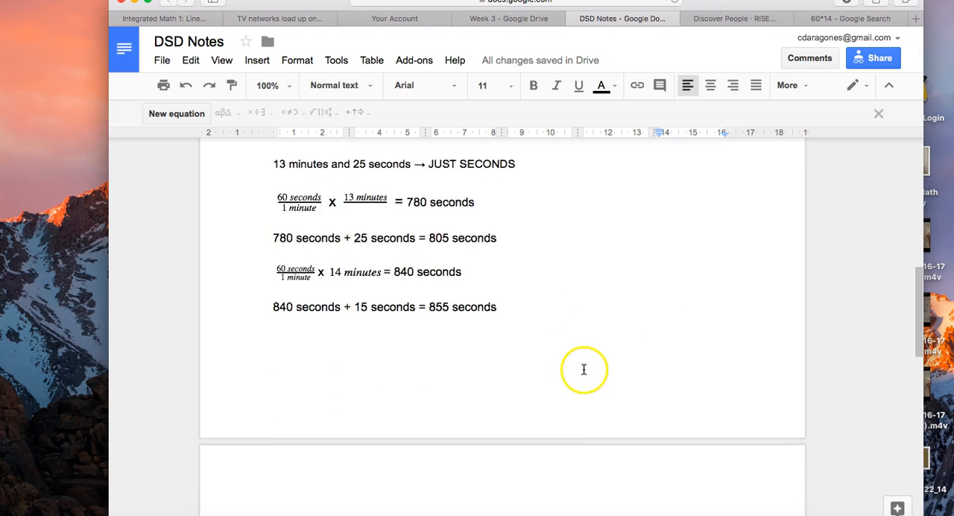
- Set the font size to 10 for all text from the increase sentence through the assumption line
scroll(581, 348, "up", 1)
scroll(266, 149, "up", 1)
left_click_drag(308, 187, 544, 515)
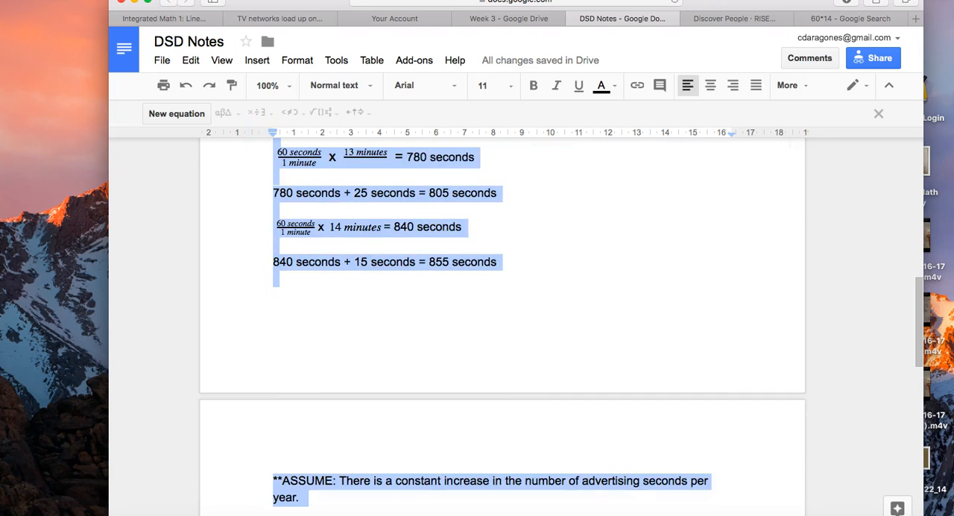
left_click(511, 87)
left_click(500, 153)
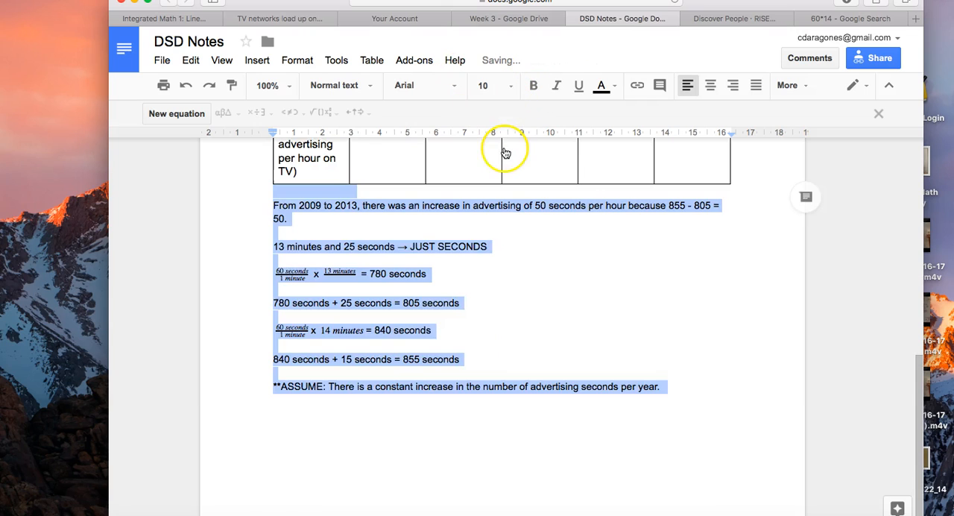
left_click(464, 361)
left_click(465, 424)
- Insert a one-column, two-row table below the assumption line and write "WRITE IN YOUR NOTEBOOK!" in its first row
left_click(691, 382)
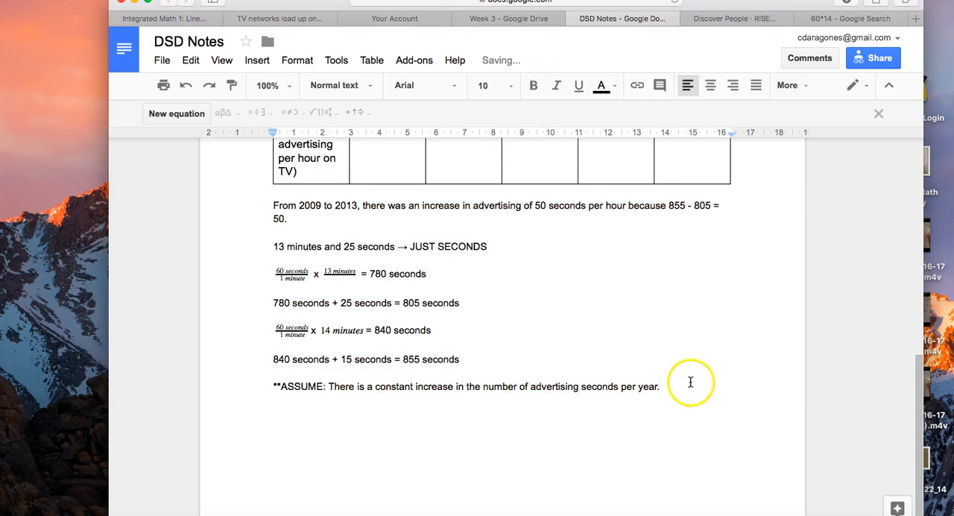
key("Return")
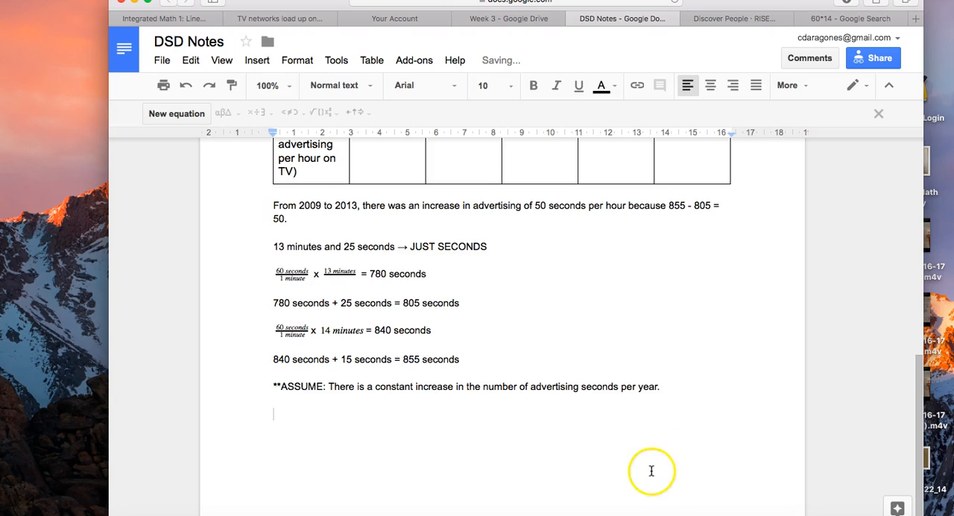
left_click(256, 59)
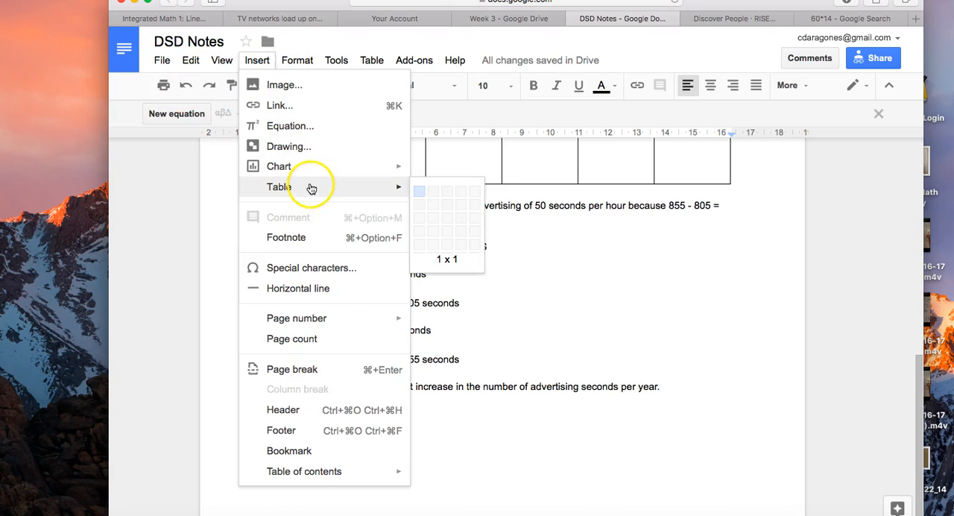
mouse_move(373, 187)
left_click(418, 205)
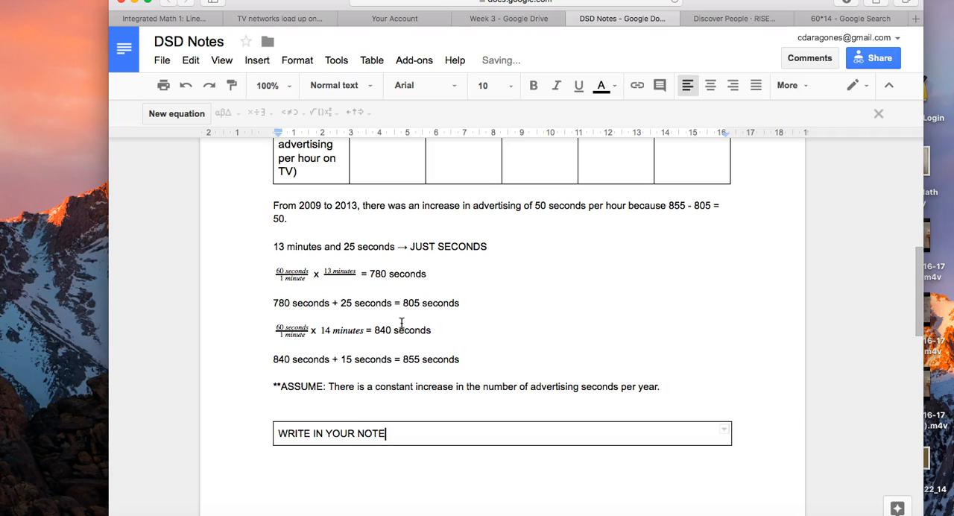
key("ctrl+Return")
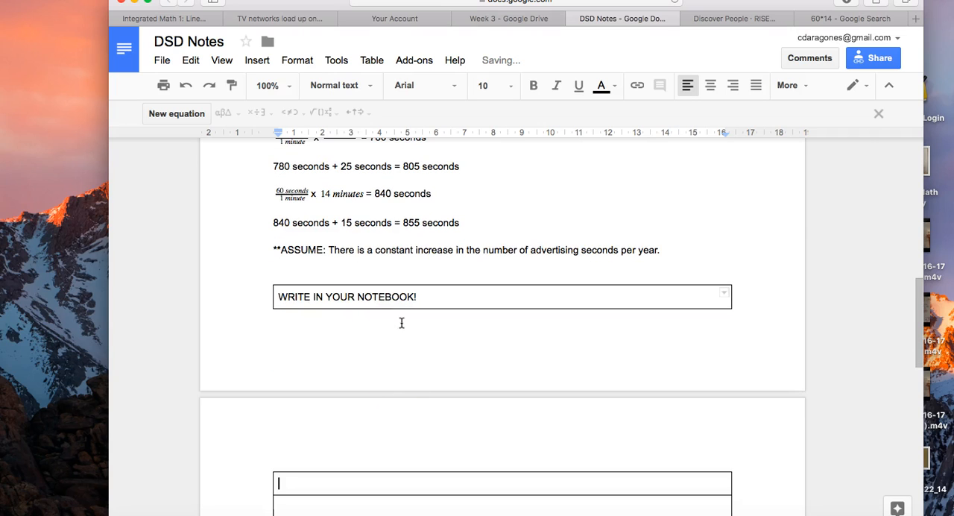
- Delete the table's empty second row and write "When there is a CONSTANT RATE OF CHANGE, you are looking at a linear relationship." under the heading
scroll(383, 401, "down", 3)
scroll(389, 362, "up", 1)
right_click(389, 363)
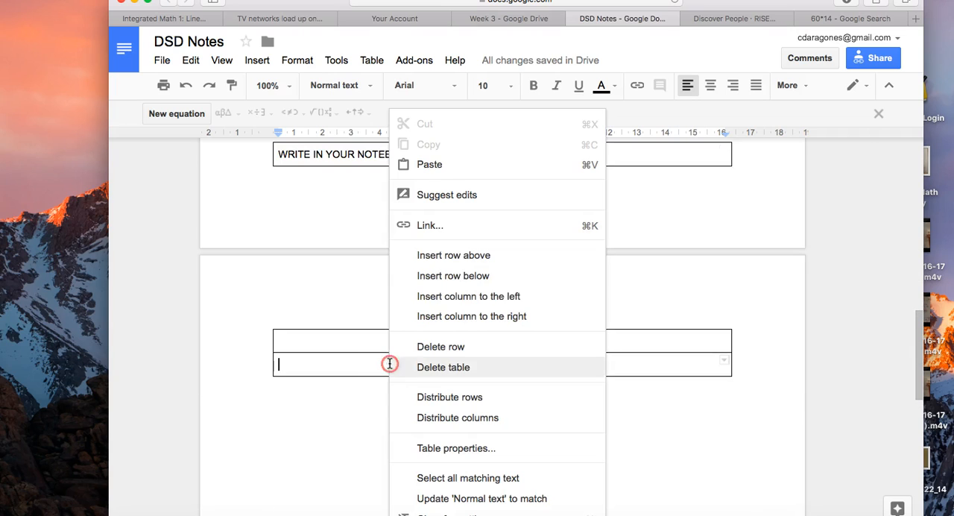
left_click(462, 346)
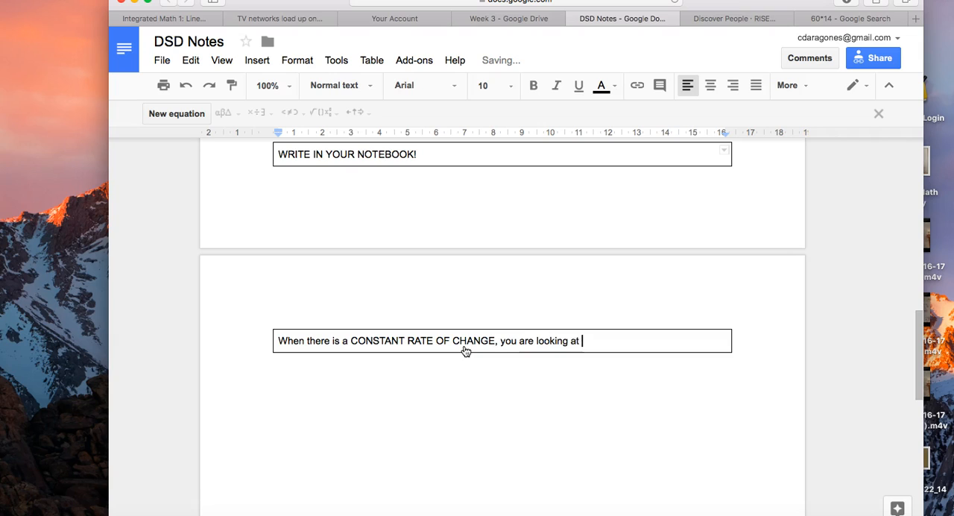
type("ationship.")
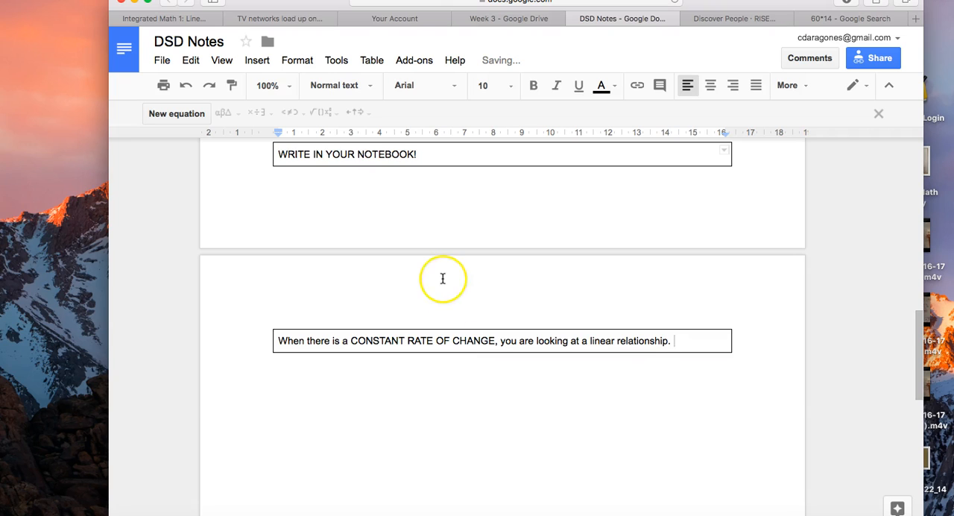
- Set all four page margins to 0.5 cm and remove the blank line above the notebook box
scroll(443, 277, "up", 3)
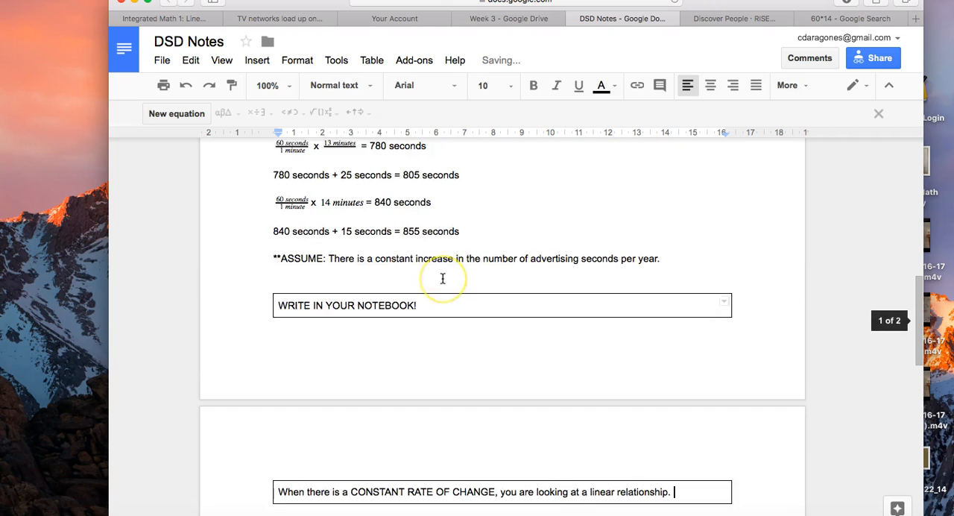
left_click(161, 59)
left_click(195, 409)
left_click(632, 228)
double_click(630, 231)
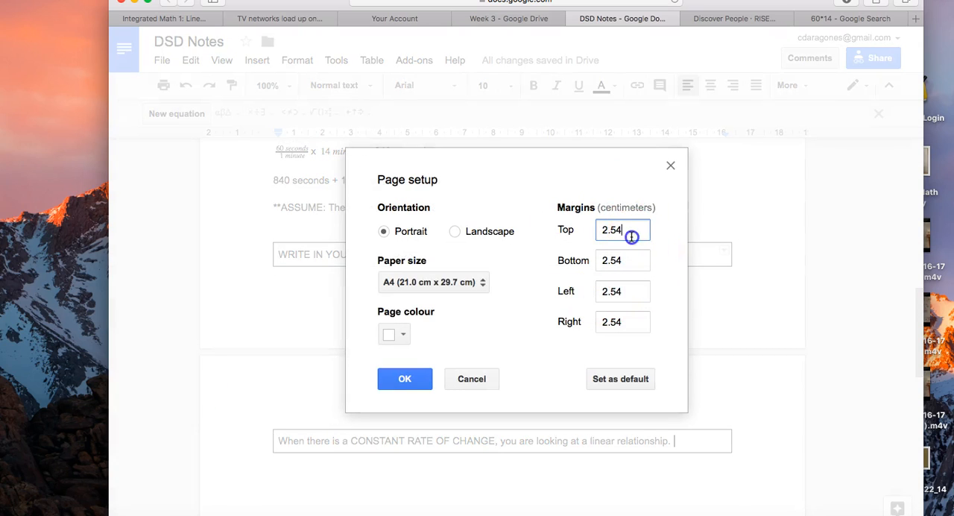
type("0.5")
key("Tab")
type("0.5")
key("Tab")
type("0.5")
key("Tab")
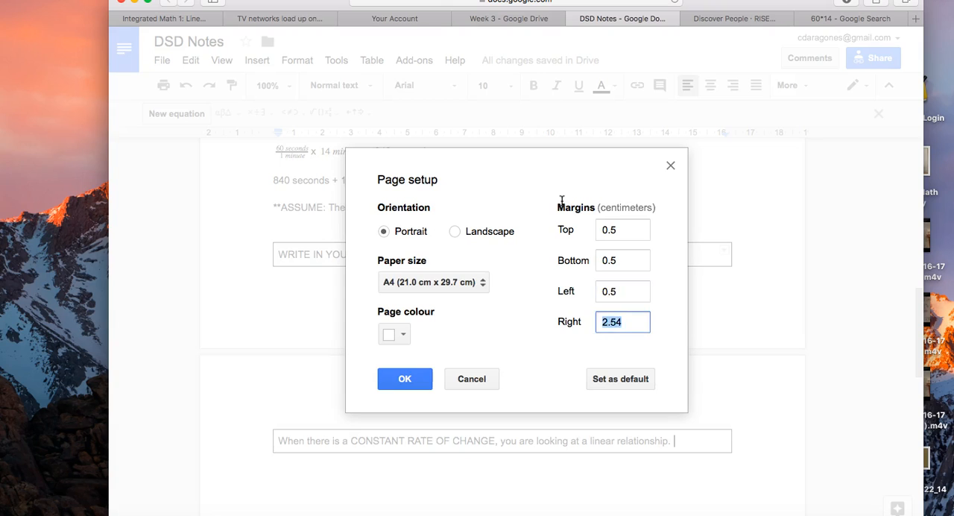
type("0.5")
key("Return")
left_click(308, 308)
key("BackSpace")
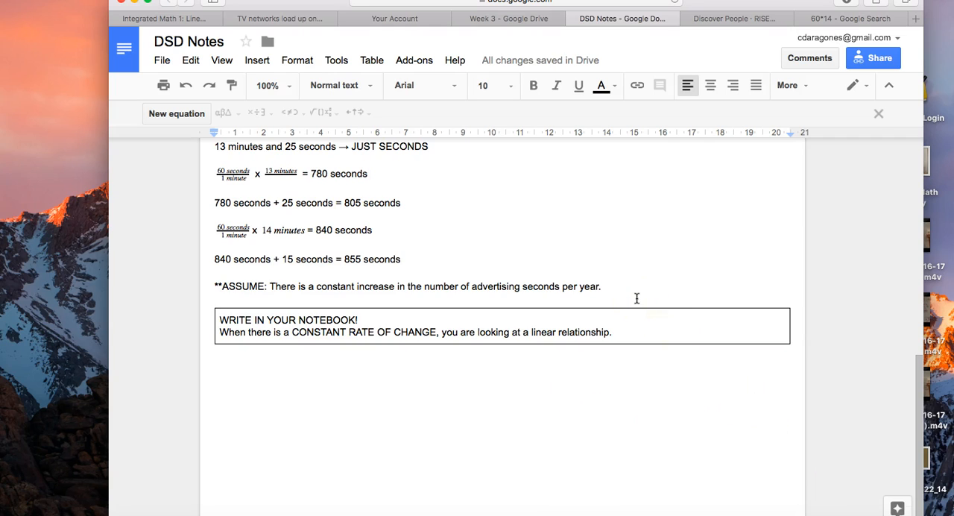
- Review the seconds table from 2009 to 2013, checking the missing yearly outputs against the assumption and the notebook note
scroll(637, 298, "up", 3)
left_click(362, 188)
left_click(432, 195)
left_click(552, 205)
left_click(679, 198)
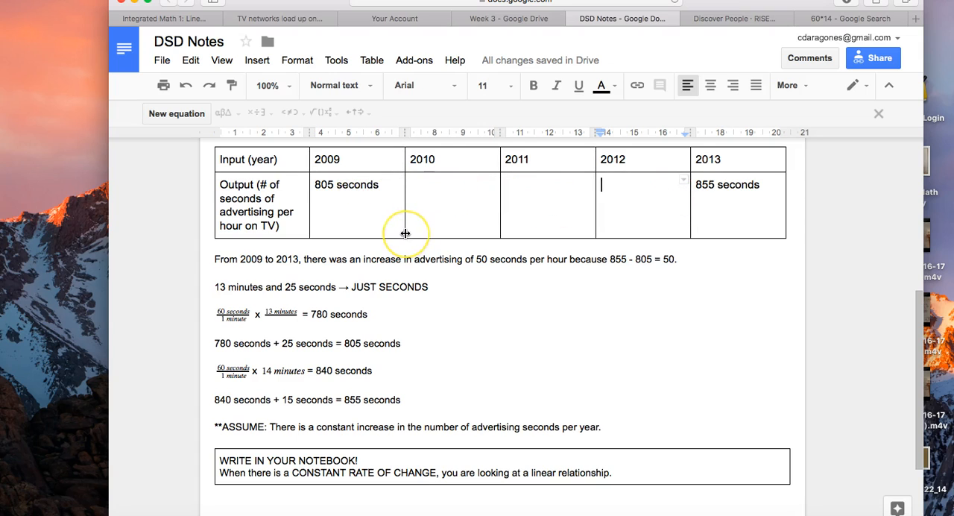
scroll(537, 323, "down", 1)
left_click(625, 386)
scroll(492, 258, "up", 2)
left_click(364, 183)
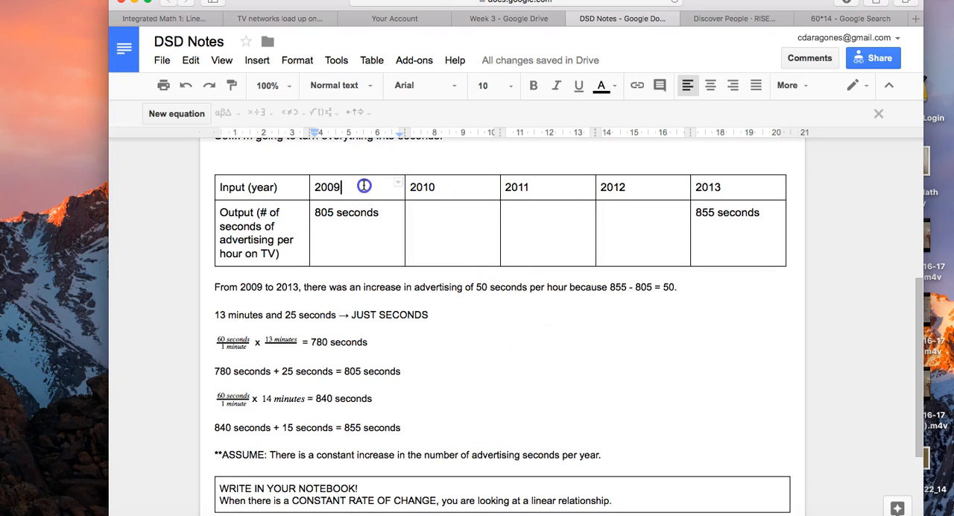
left_click(365, 240)
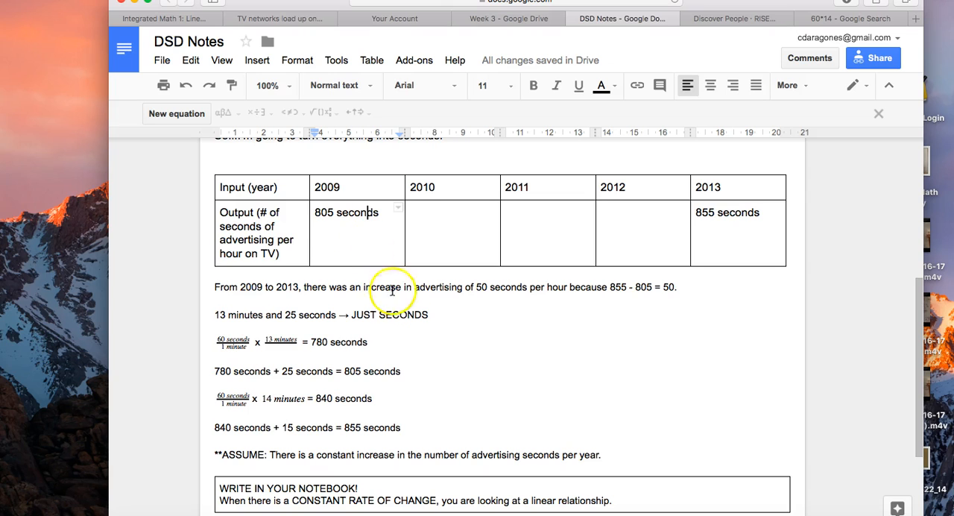
scroll(398, 351, "down", 2)
scroll(387, 283, "up", 1)
left_click(440, 202)
left_click(556, 212)
left_click(638, 207)
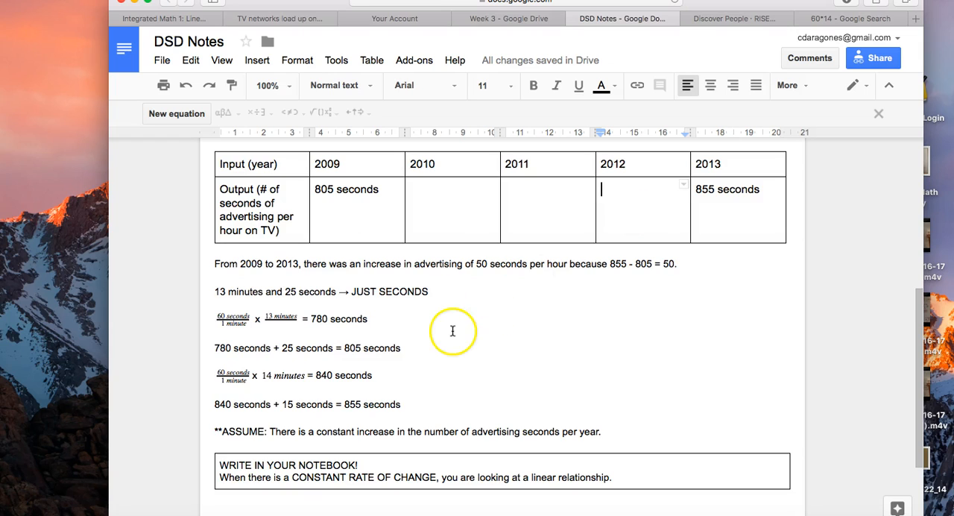
- Write "The number of seconds of advertising increased by 50 seconds in 4 years. Therefore, each year has an increase of" below the notebook box
scroll(453, 330, "down", 2)
left_click(358, 450)
scroll(390, 396, "down", 1)
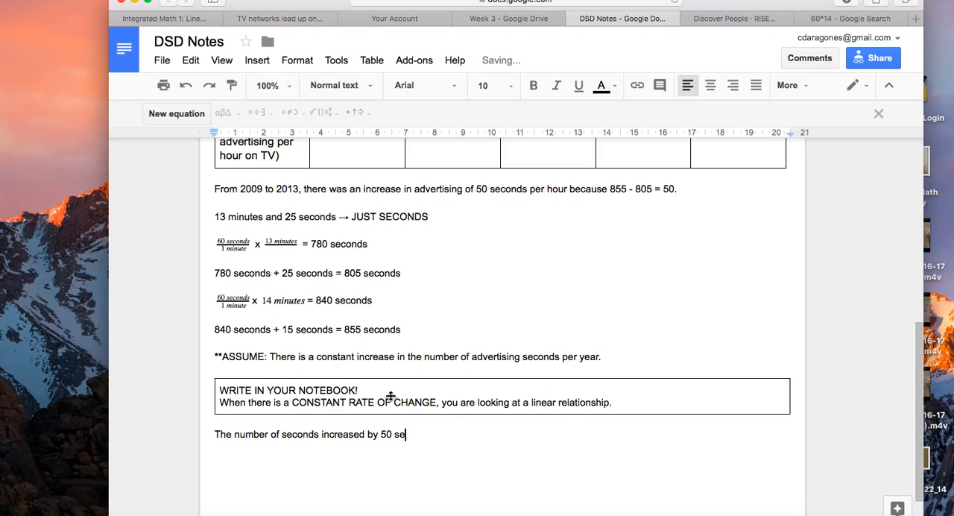
left_click(318, 436)
type("of advertising")
left_click(498, 436)
type("conds in 4 years.")
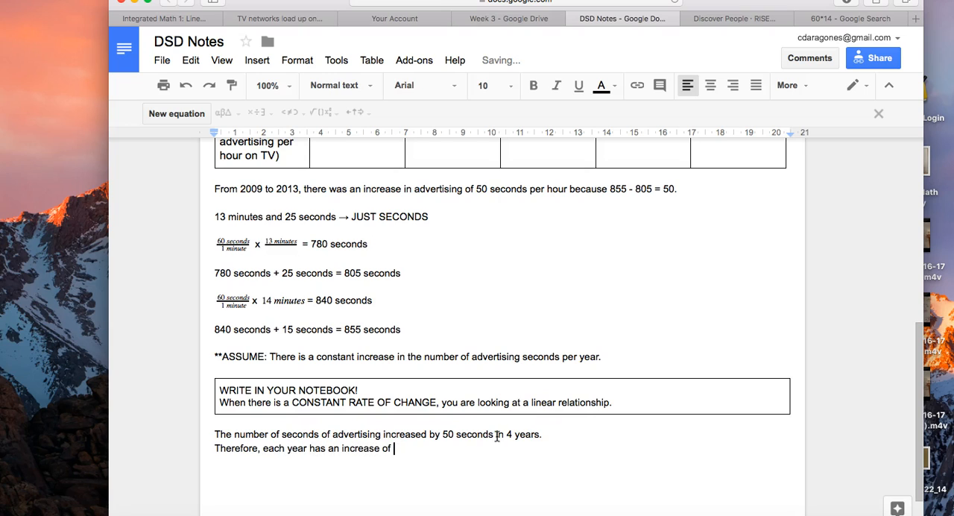
- Insert an equation fraction with "50 seconds" over "4 year" after "Therefore, each year has an increase of"
left_click(192, 113)
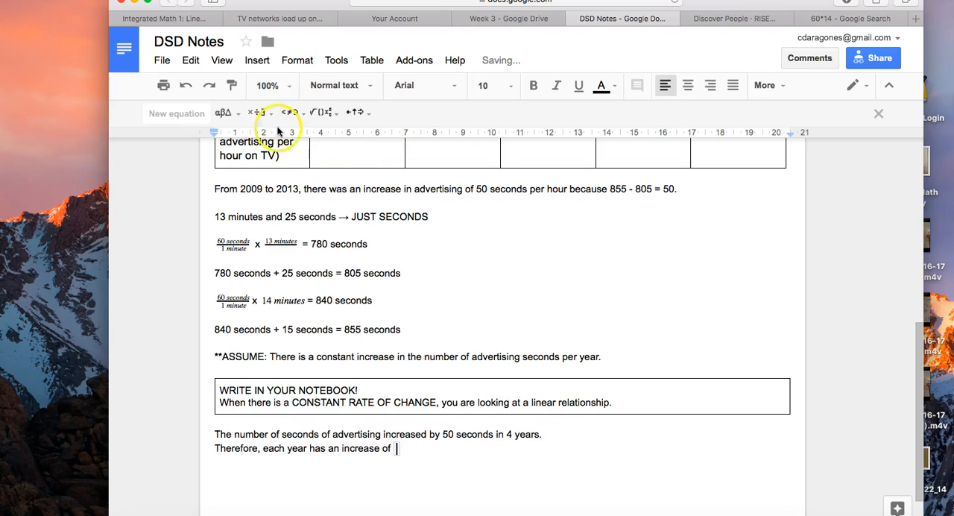
left_click(319, 112)
left_click(325, 149)
type("50/4")
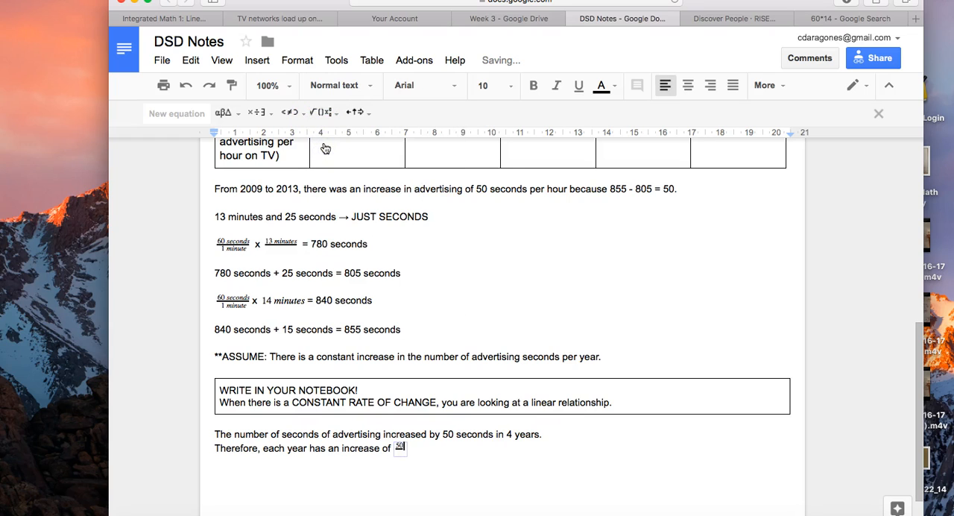
left_click(406, 446)
type("seconds")
key("Down")
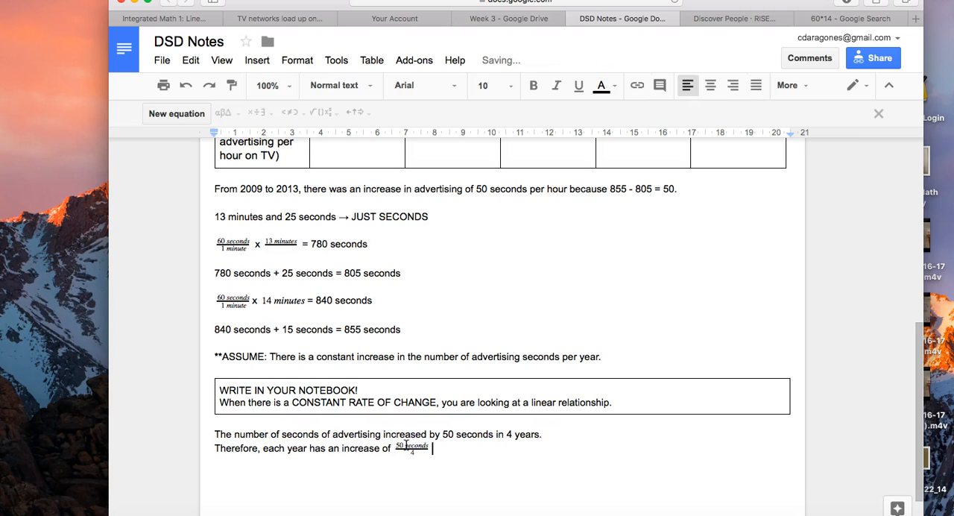
left_click(417, 450)
type("year")
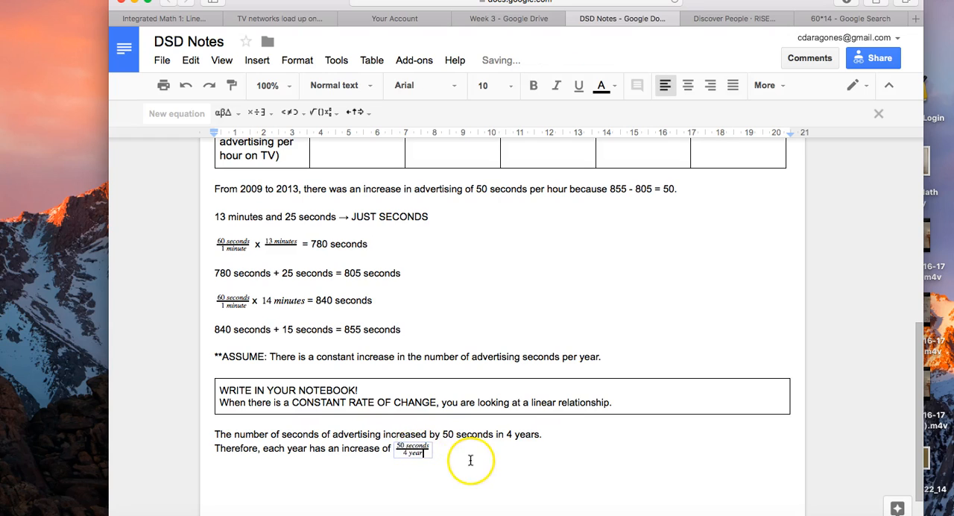
left_click(403, 449)
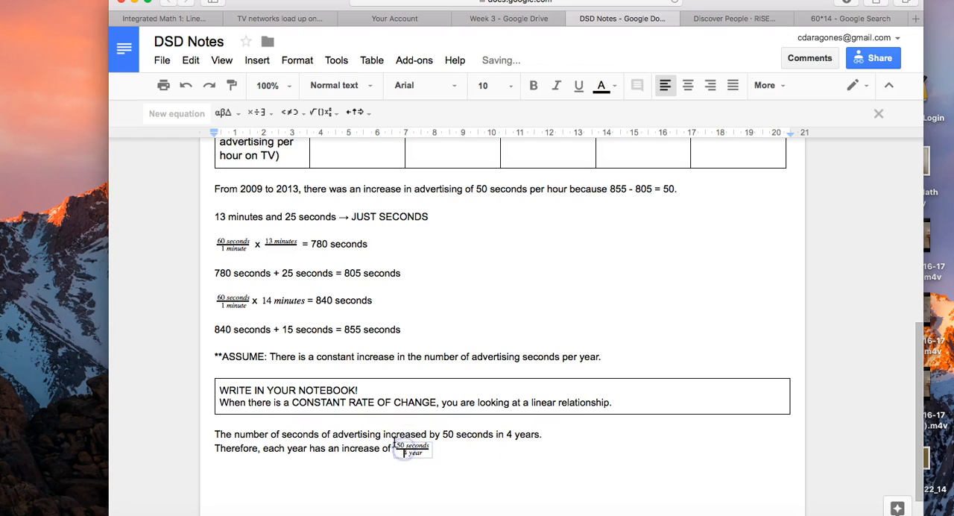
- Set the fraction's font size to 12 and write "= 12.5 seconds/year" after it
left_click_drag(391, 450, 435, 451)
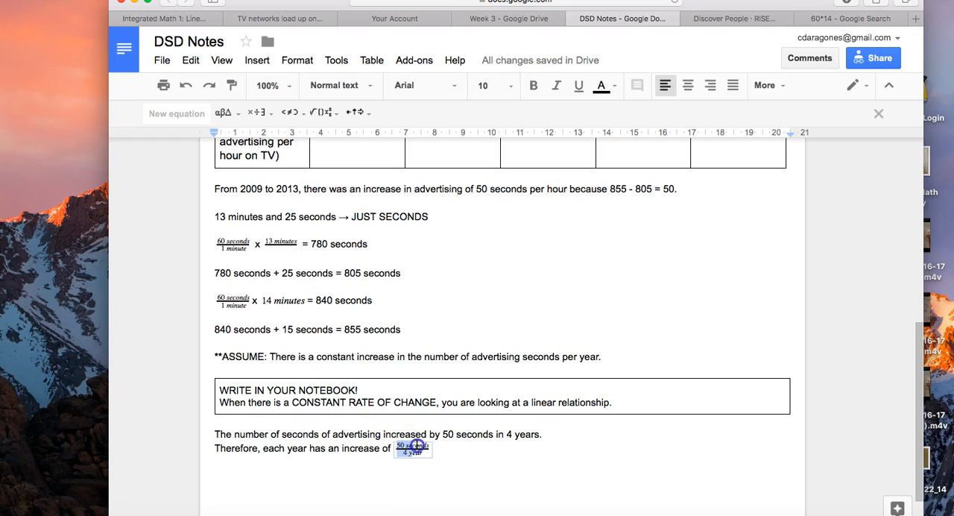
left_click(507, 85)
left_click(494, 191)
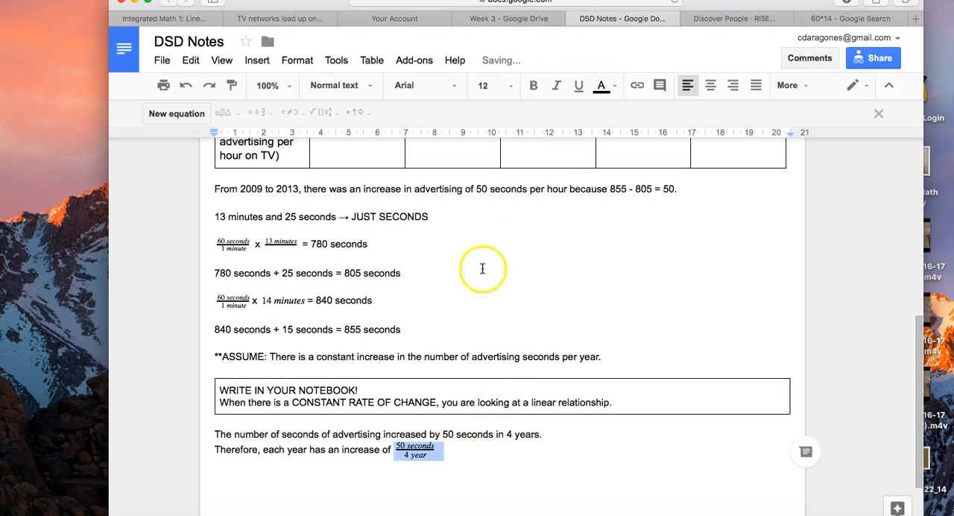
left_click(490, 460)
type("= ")
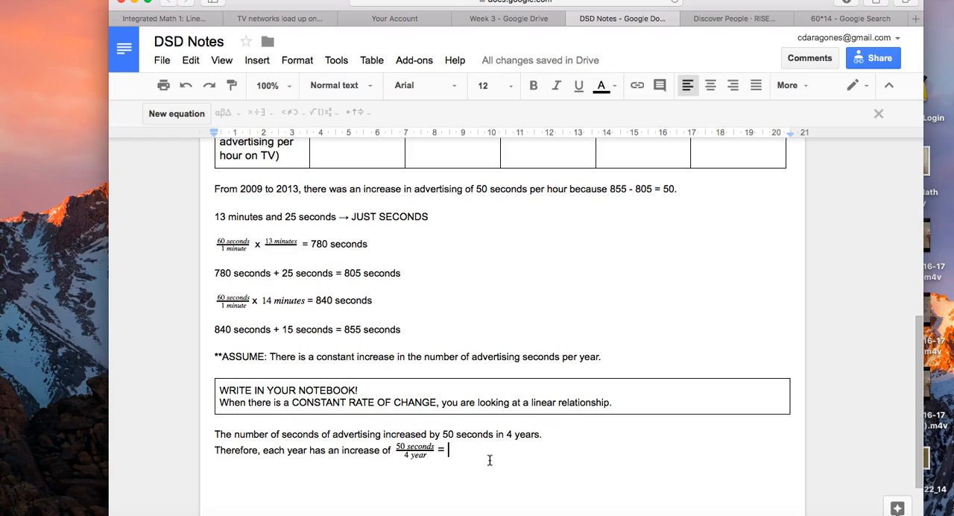
type("12.5 seconds/year")
scroll(549, 455, "down", 3)
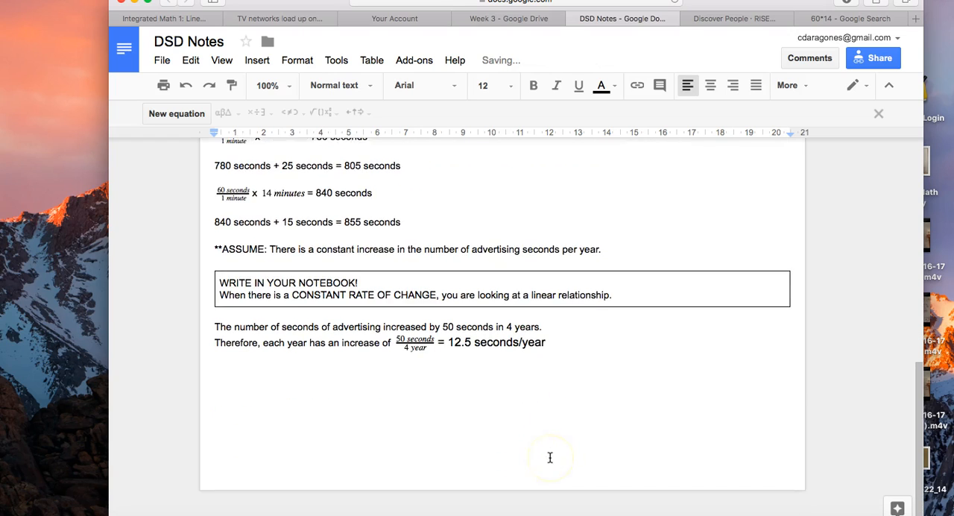
- Switch to Google Search and calculate 50/4
left_click(838, 14)
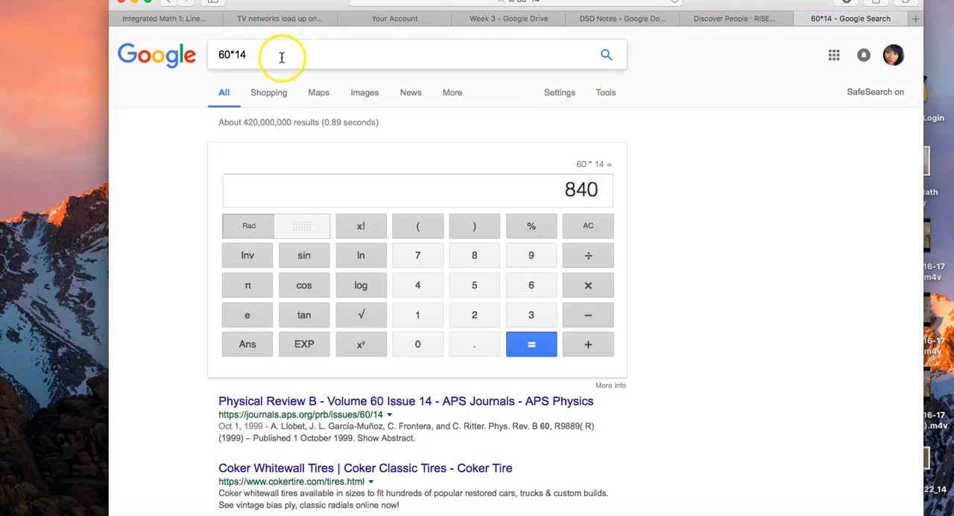
left_click_drag(281, 57, 123, 30)
type("50/4")
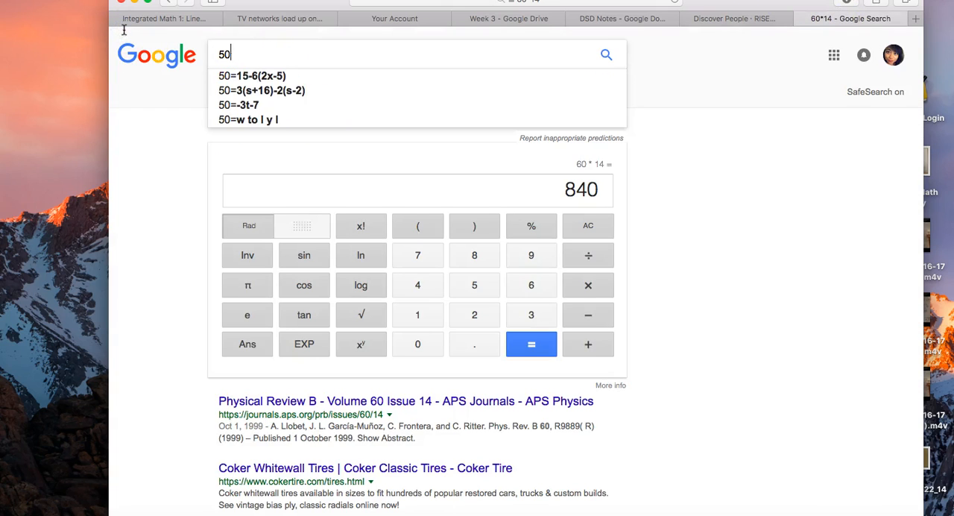
key("Return")
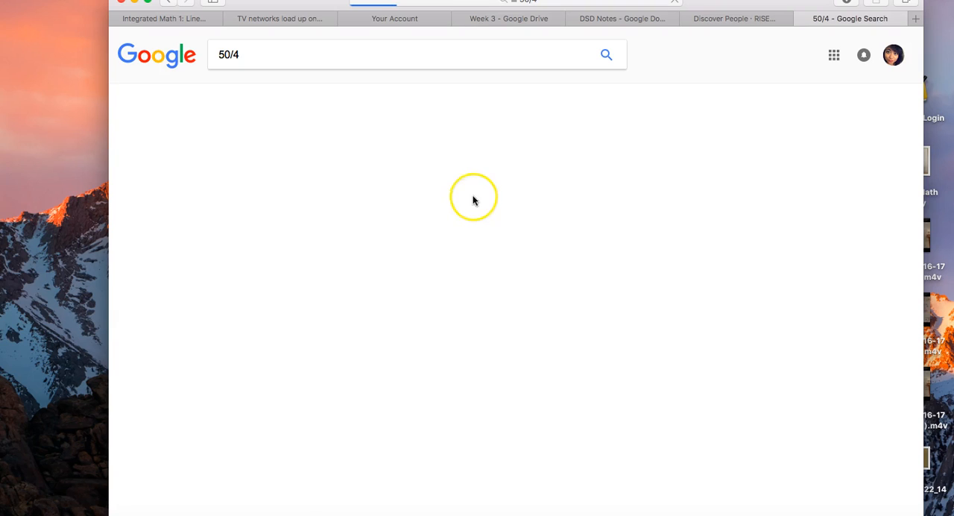
- Return to DSD Notes and examine the empty 2010, 2011 and 2012 outputs against the yearly rate of increase
left_click(627, 21)
scroll(528, 350, "up", 5)
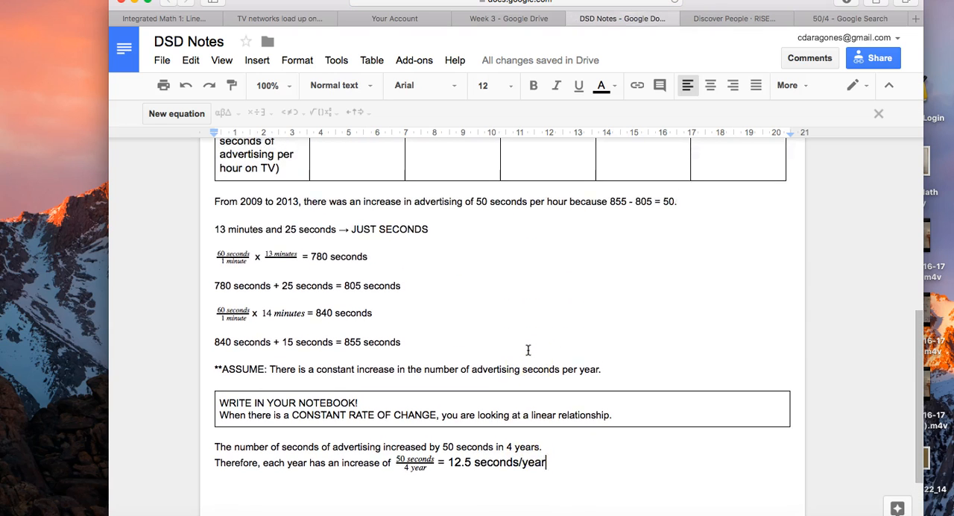
scroll(528, 349, "up", 2)
left_click_drag(436, 230, 528, 245)
left_click(528, 245)
left_click(644, 249)
left_click(445, 239)
left_click(552, 255)
left_click(667, 249)
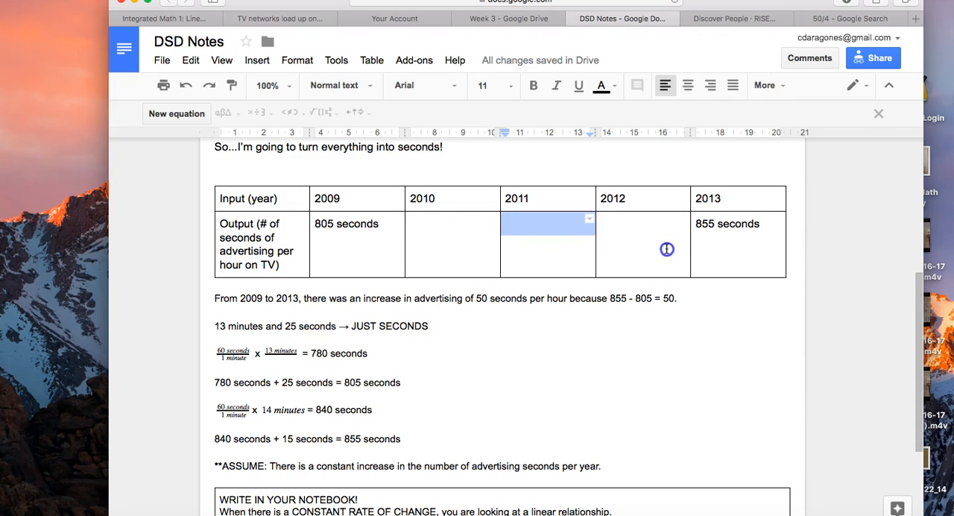
left_click(392, 222)
scroll(447, 362, "down", 5)
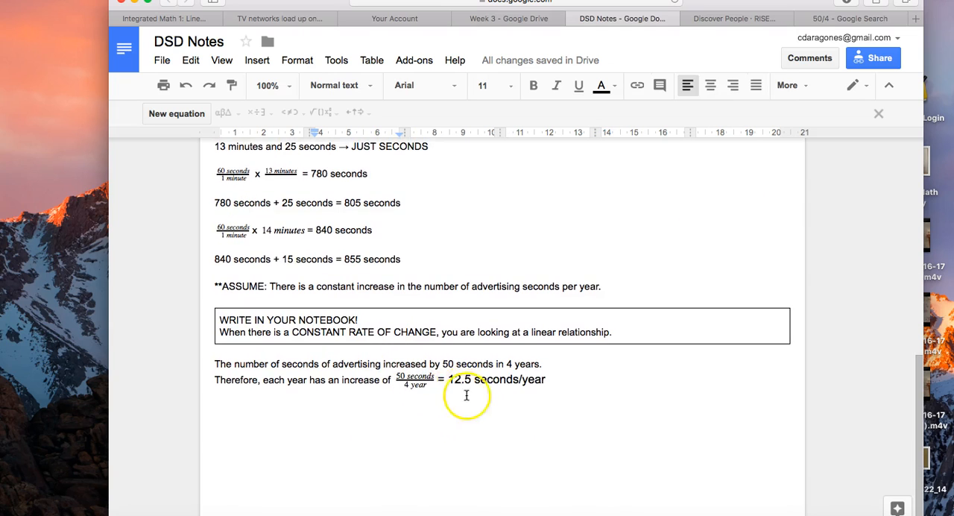
left_click_drag(445, 380, 545, 383)
- Write "805 seconds + 12.5 seconds =" in the 2010 output cell
scroll(560, 298, "up", 5)
left_click(441, 231)
type("805 seconds + 12.5 seconds =")
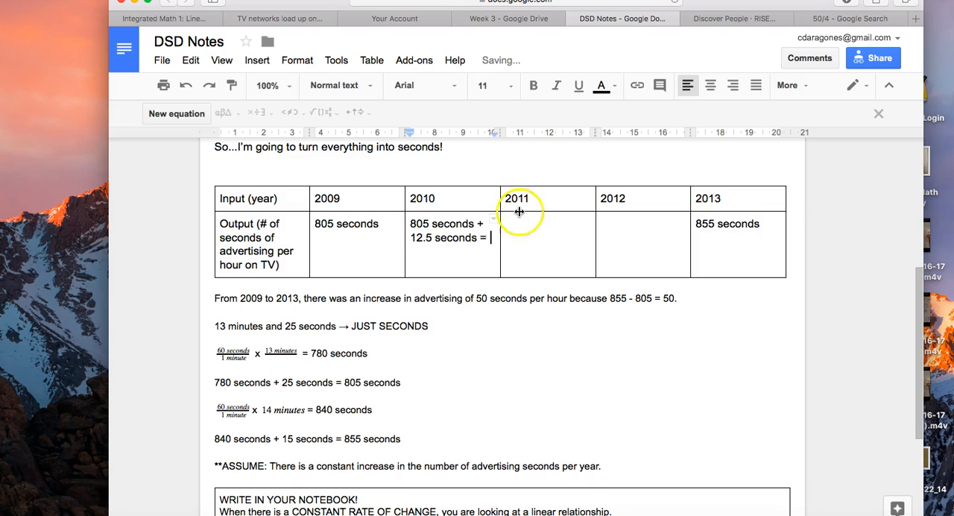
- Calculate 805 + 12.5 in Google Search and complete the 2010 output in DSD Notes with "817.5 seconds"
left_click(833, 20)
triple_click(300, 54)
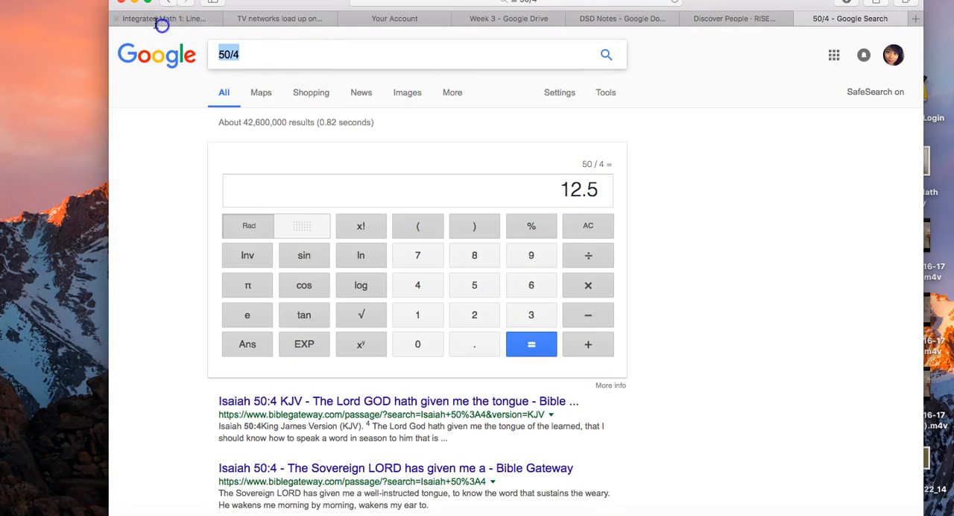
type("805 + 12.5")
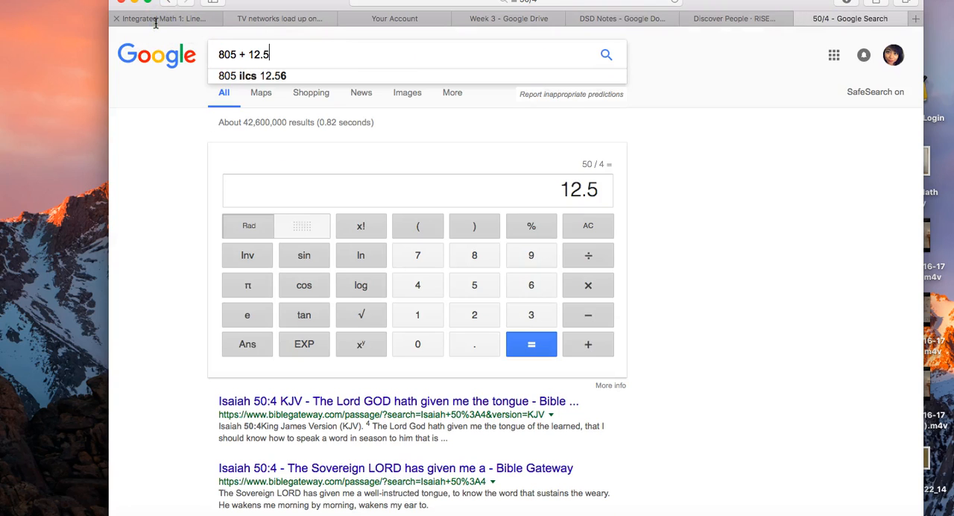
key("Return")
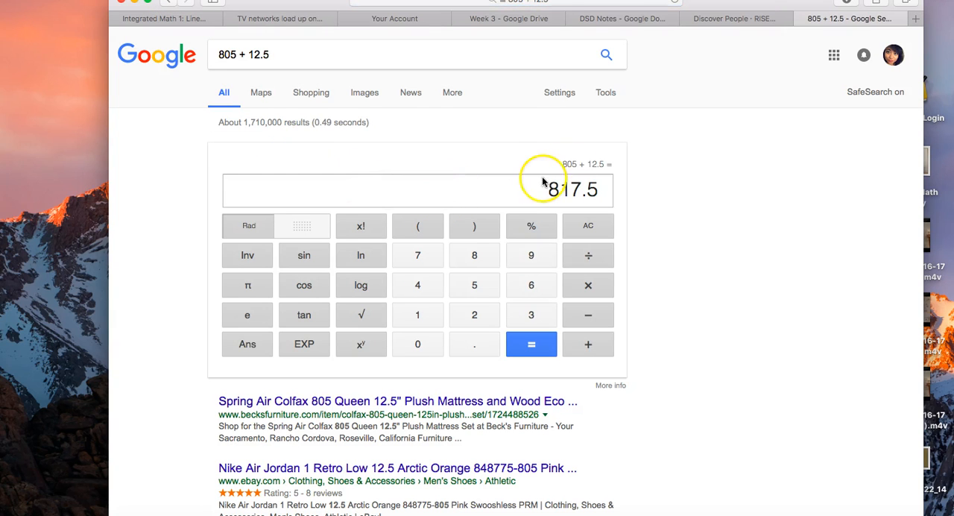
left_click(593, 22)
type("817.5 seconds")
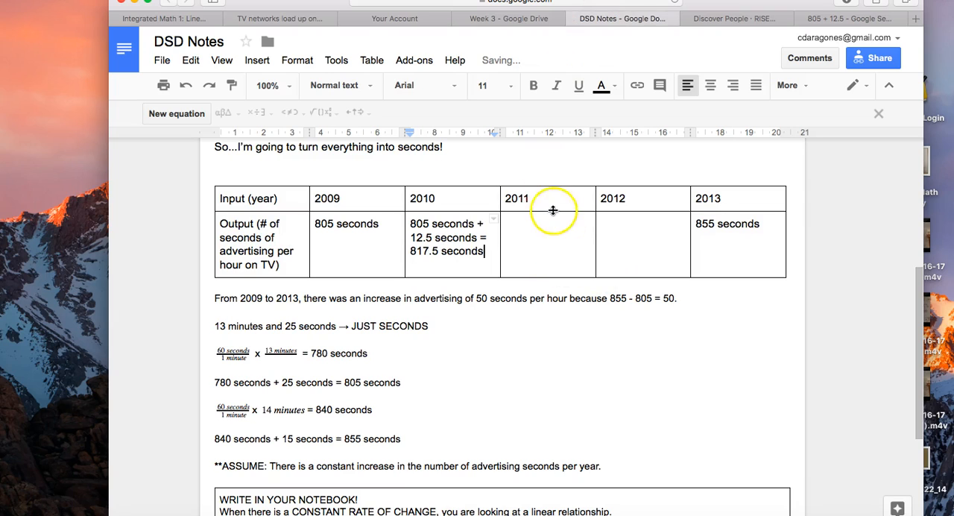
- Write "817.5 s + 12.5 s =" in the 2011 output cell and calculate 817.5 + 12.5 in Google Search
left_click(556, 232)
type("817.5 s + 12.5 s =")
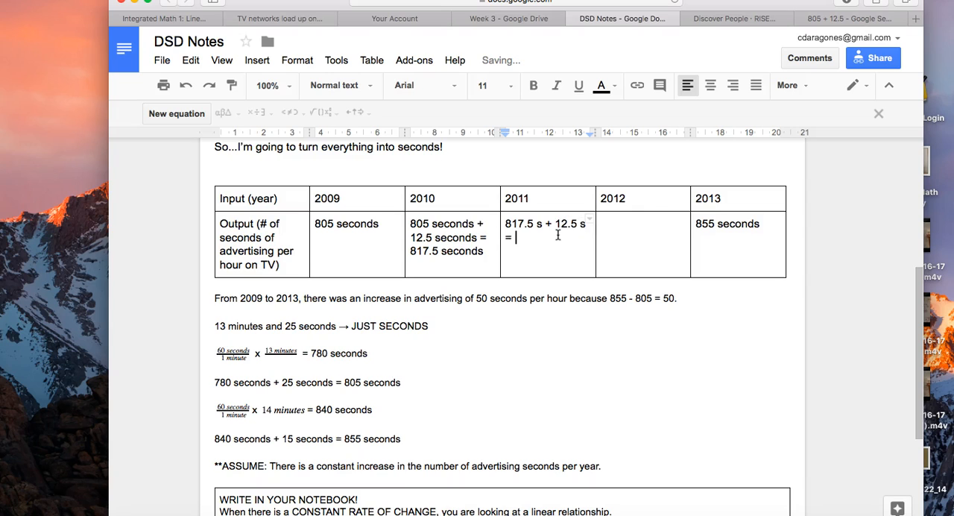
left_click(820, 19)
left_click_drag(351, 65, 169, 8)
type("81")
type("5 +")
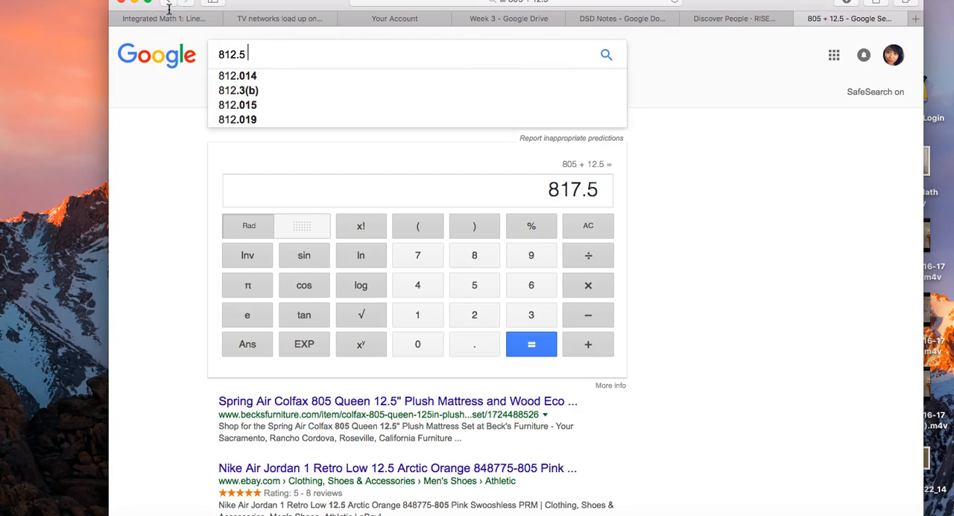
key("BackSpace")
key("BackSpace")
key("BackSpace")
key("BackSpace")
key("BackSpace")
key("BackSpace")
type("7.")
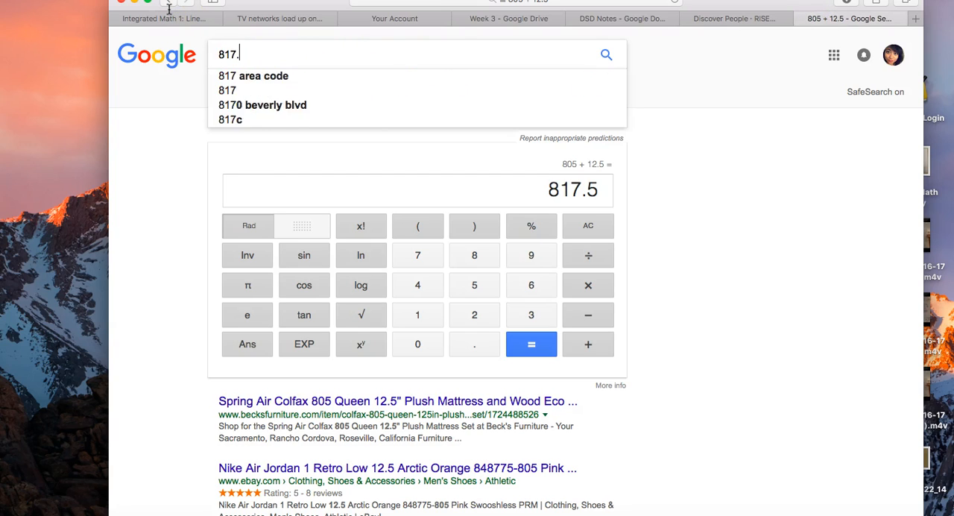
type("5 + 12.5")
key("BackSpace")
type("5")
key("Return")
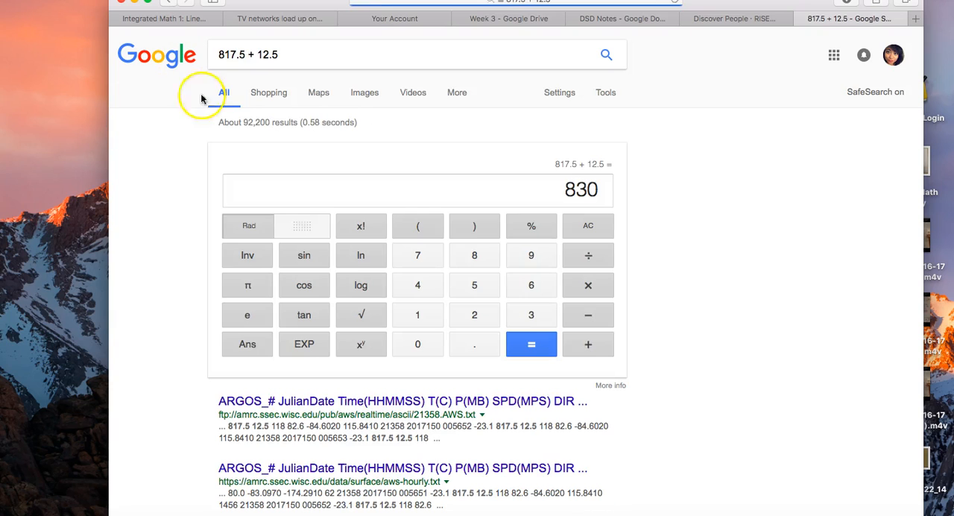
- Complete the 2011 output in DSD Notes with "830 s" and write "830 s + 12.5 s = 842.5 s" in the 2012 output cell
left_click(526, 22)
left_click(601, 18)
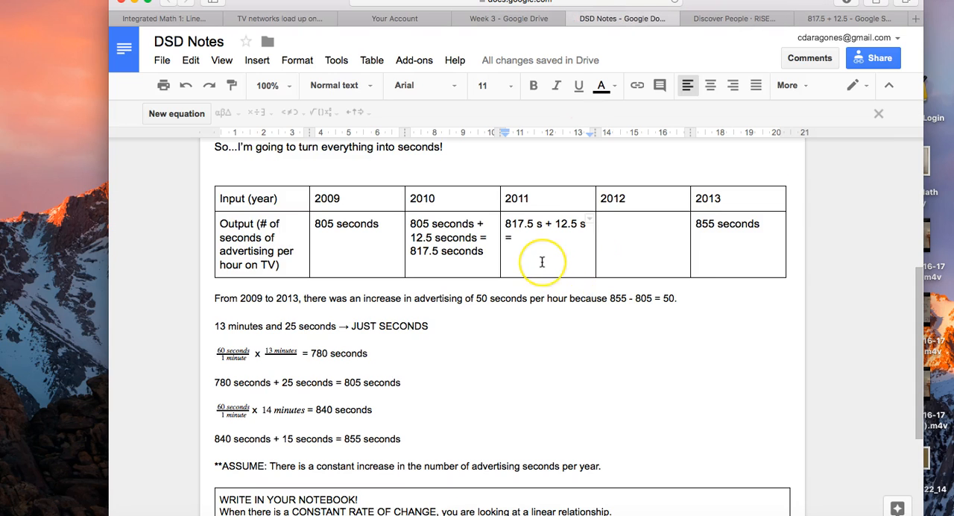
type("830 s")
left_click(630, 245)
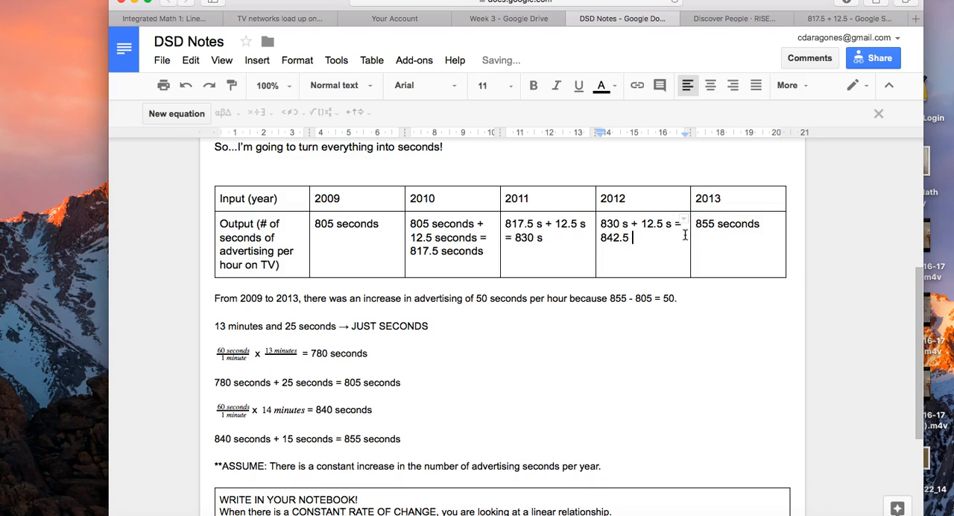
- Check the 2012 and 2013 outputs on the Google calculator by adding 12.5 to 830 and adding 12.5 again
left_click(853, 18)
left_click(587, 347)
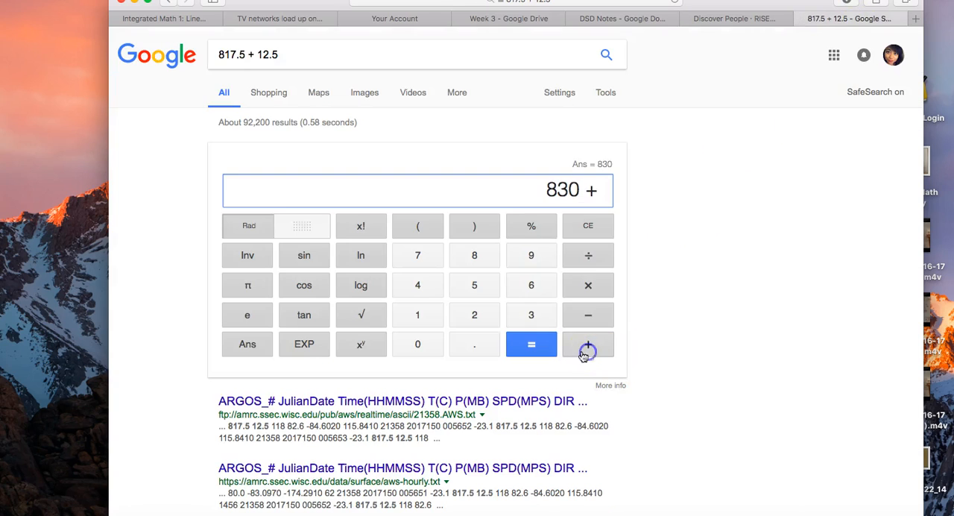
left_click(418, 319)
left_click(486, 315)
left_click(483, 350)
left_click(485, 296)
left_click(530, 345)
left_click(596, 348)
left_click(422, 312)
left_click(477, 315)
left_click(480, 347)
left_click(481, 287)
left_click(518, 348)
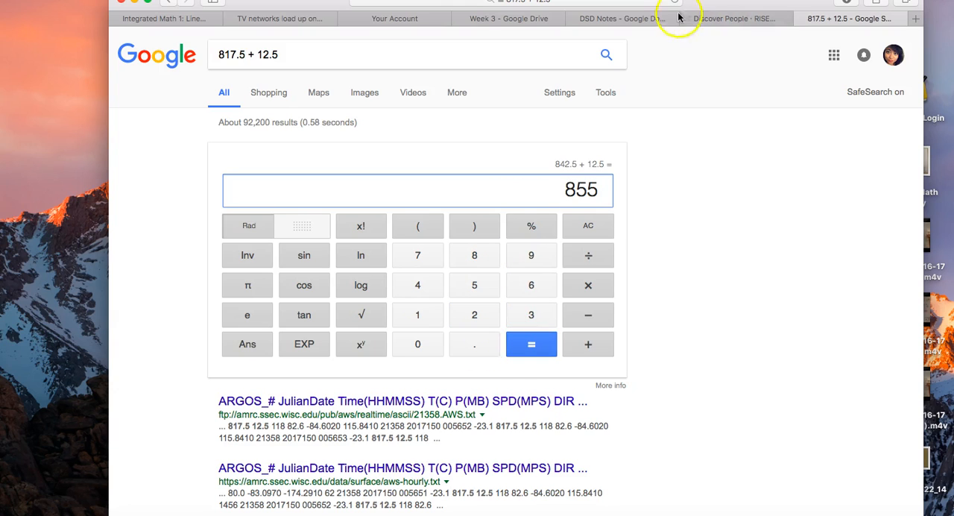
- Return to DSD Notes and review the table's yearly outputs from 2009 through 2013
left_click(652, 18)
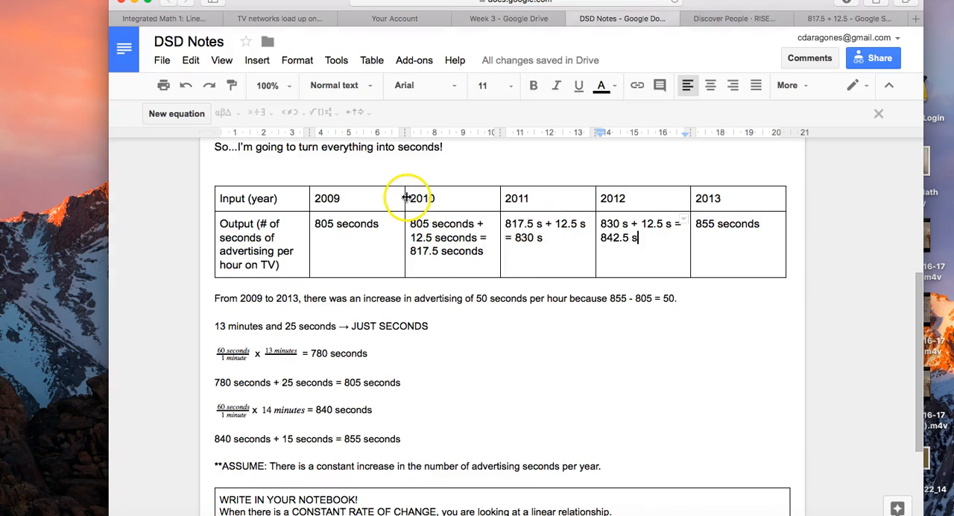
left_click_drag(408, 197, 625, 244)
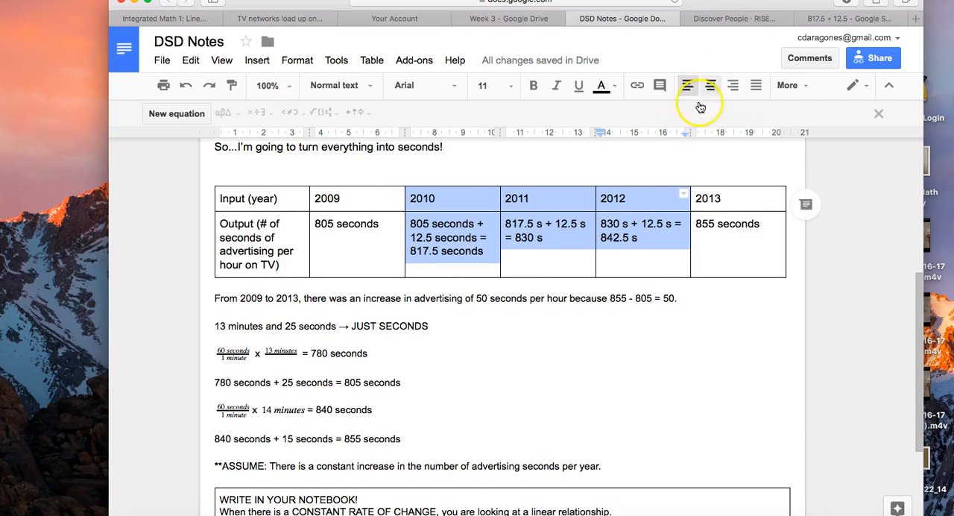
left_click(388, 244)
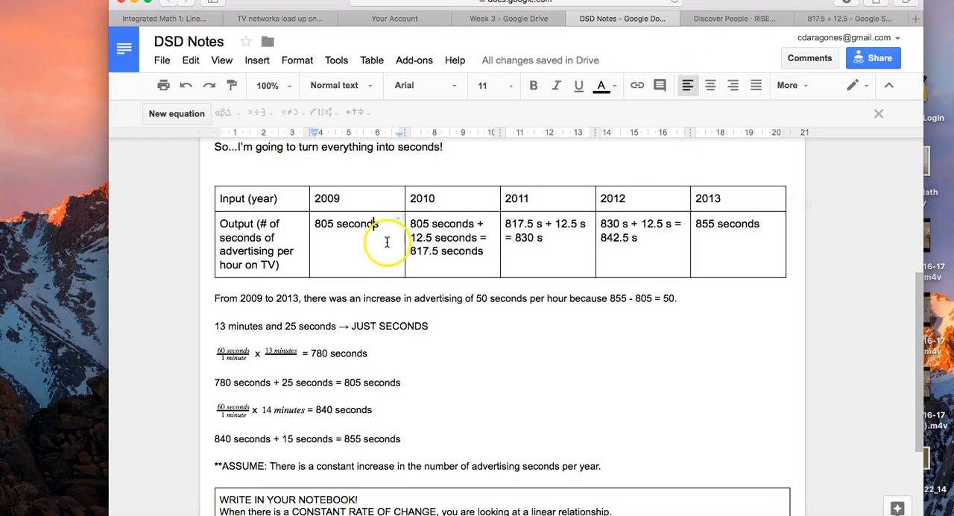
left_click(506, 251)
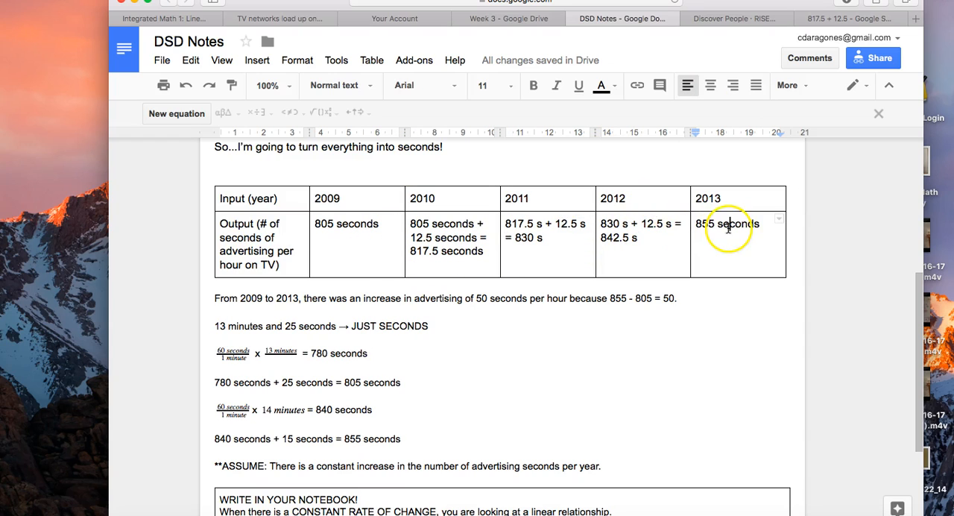
left_click(321, 237)
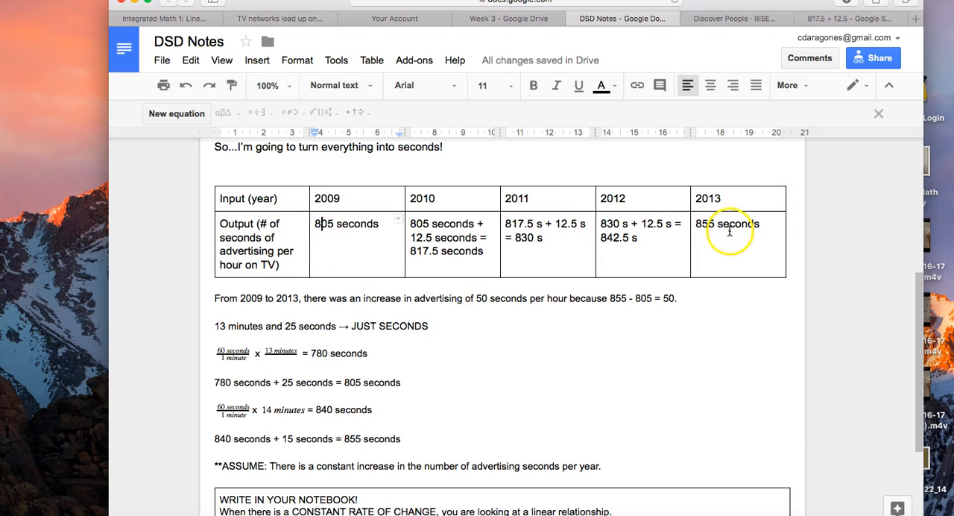
left_click(313, 196)
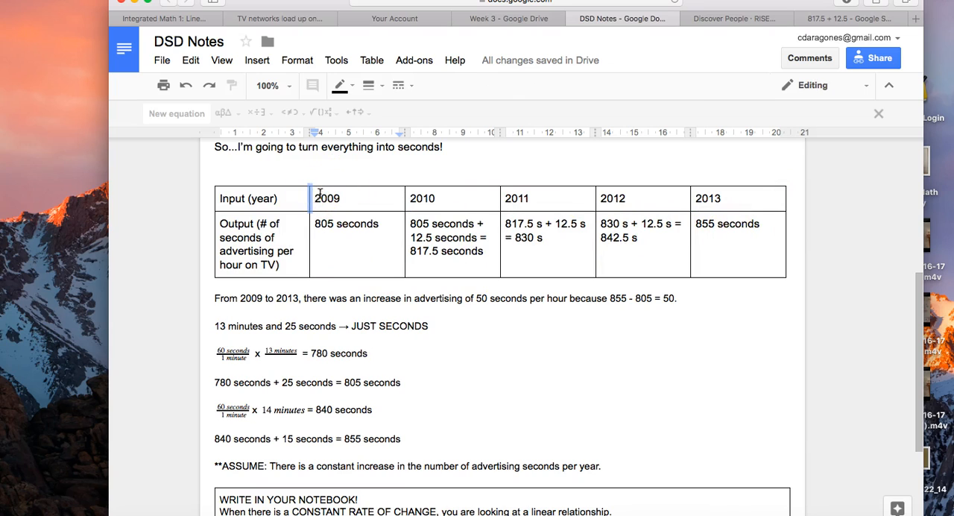
- Compare the 2009 and 2013 entries in the seconds table with the calculated outputs for the years between them
left_click_drag(317, 194, 404, 231)
left_click(704, 199)
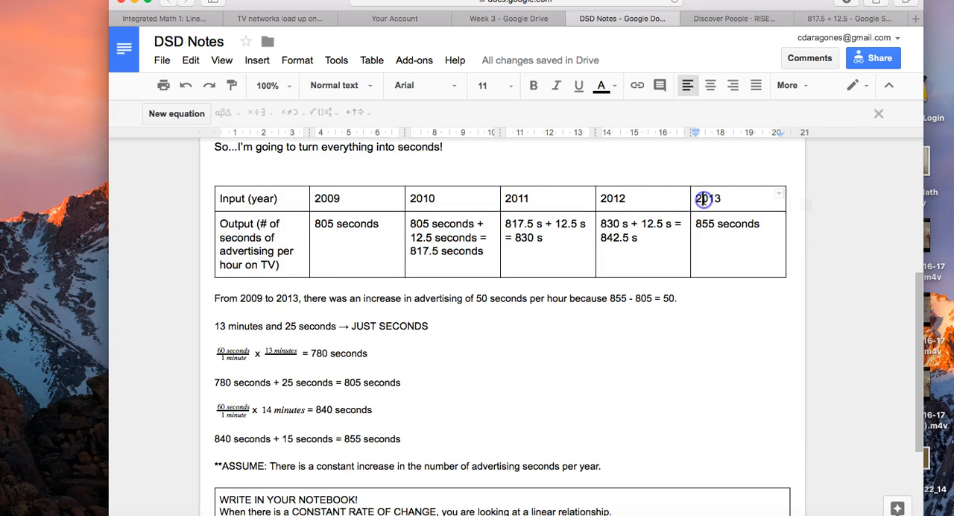
left_click_drag(695, 196, 759, 235)
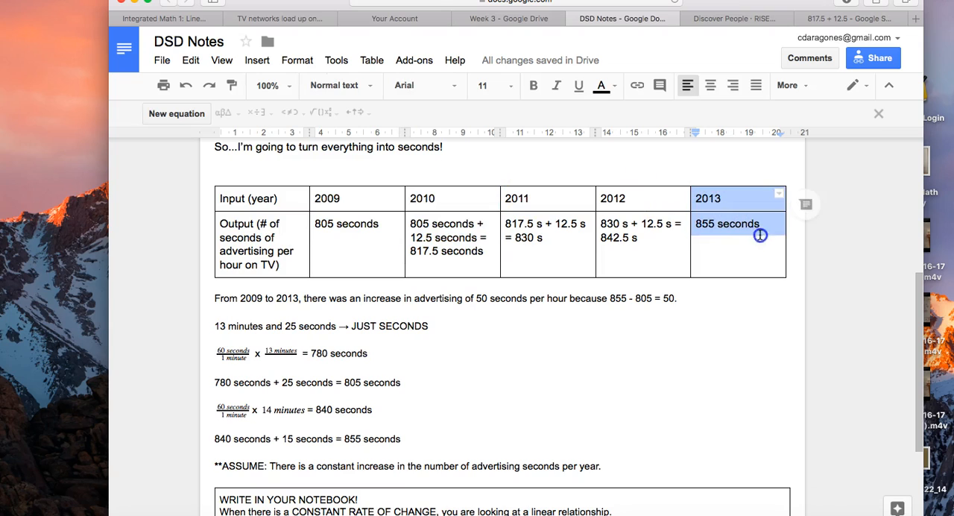
left_click(724, 302)
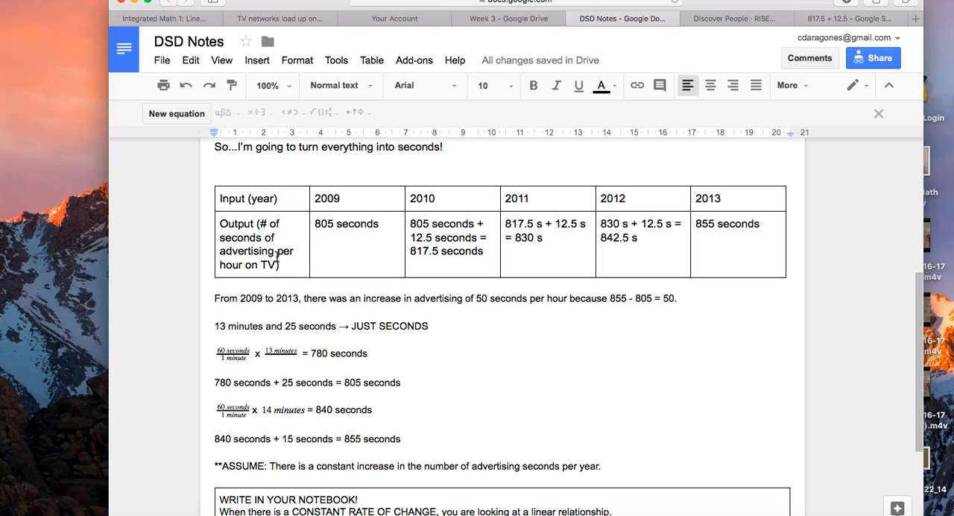
left_click(340, 239)
left_click(482, 261)
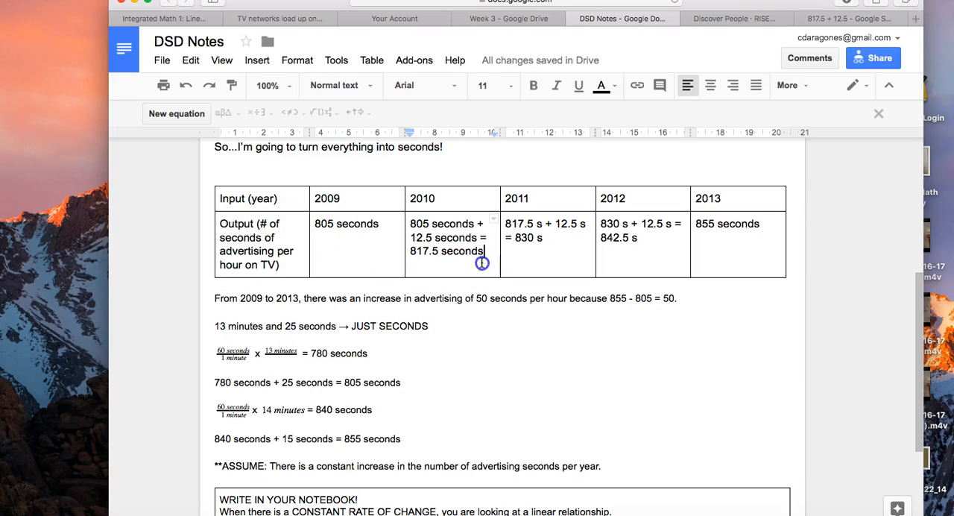
left_click(676, 264)
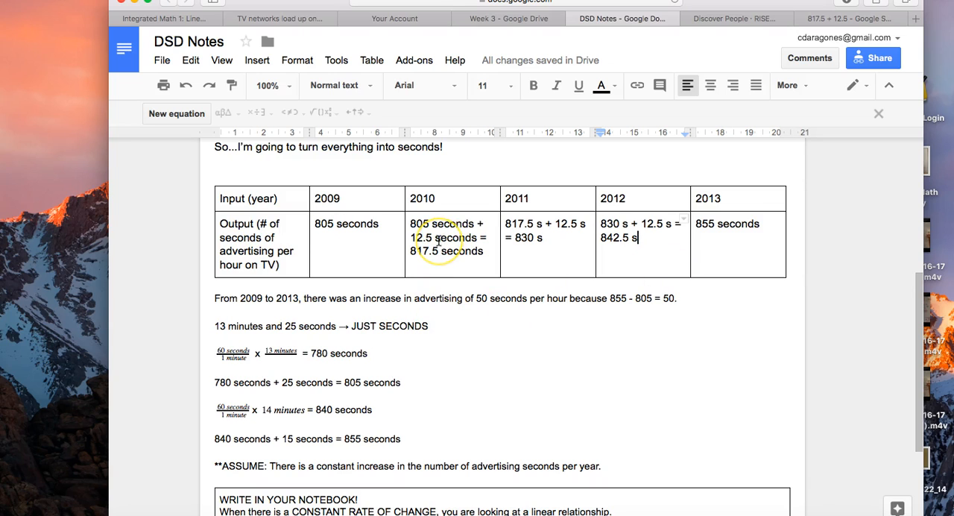
- Review the notes from the original minutes table through the unit conversions to the yearly rate of increase
scroll(439, 240, "up", 5)
scroll(439, 240, "down", 5)
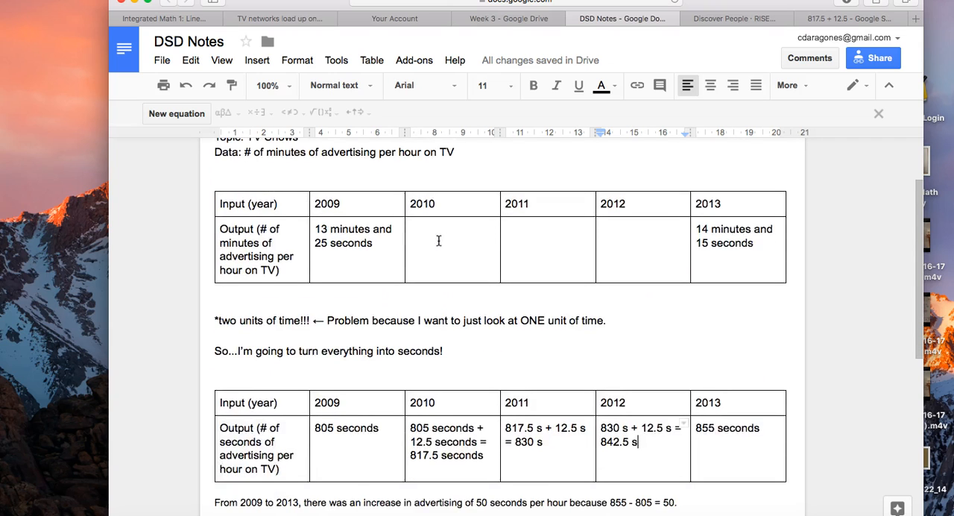
scroll(439, 240, "down", 3)
scroll(439, 240, "down", 2)
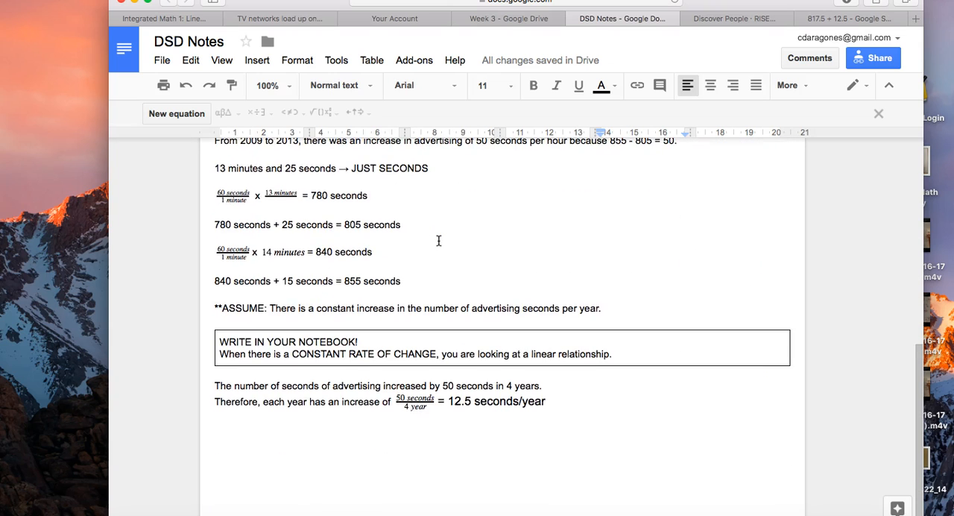
scroll(439, 240, "up", 5)
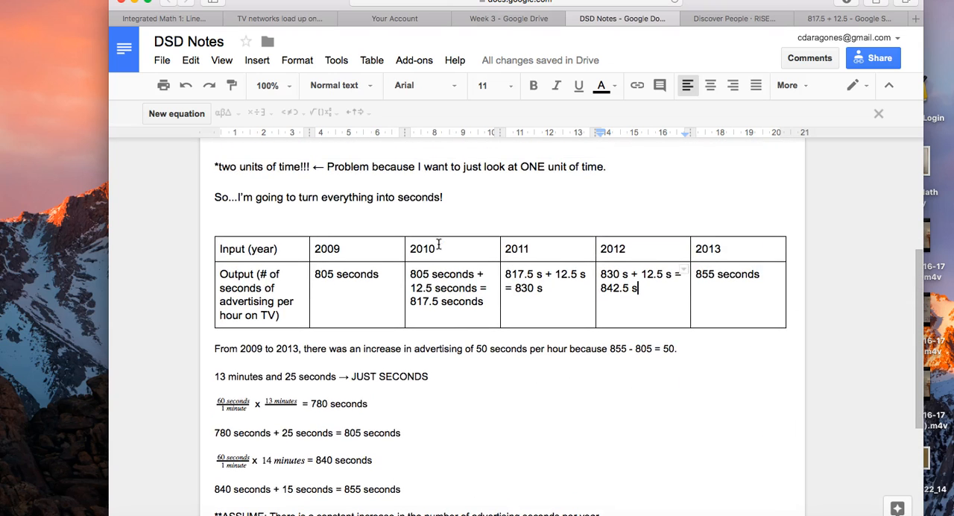